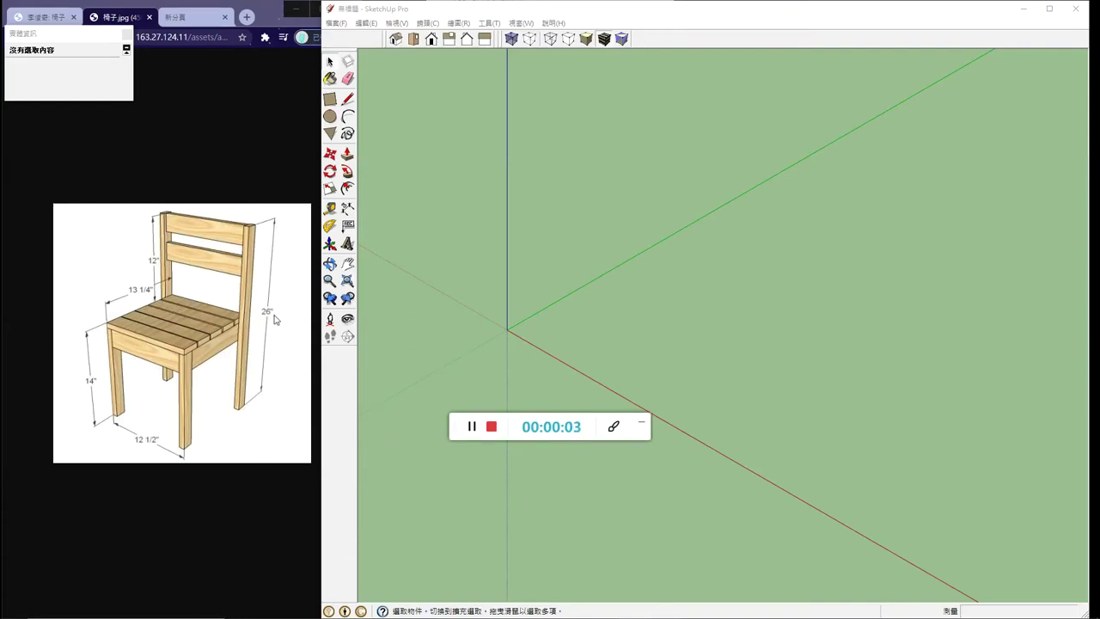
- Set the model's length units to decimal inches in Model Info, then close the dialog
{"action": "left_click", "coordinate": [521, 23]}
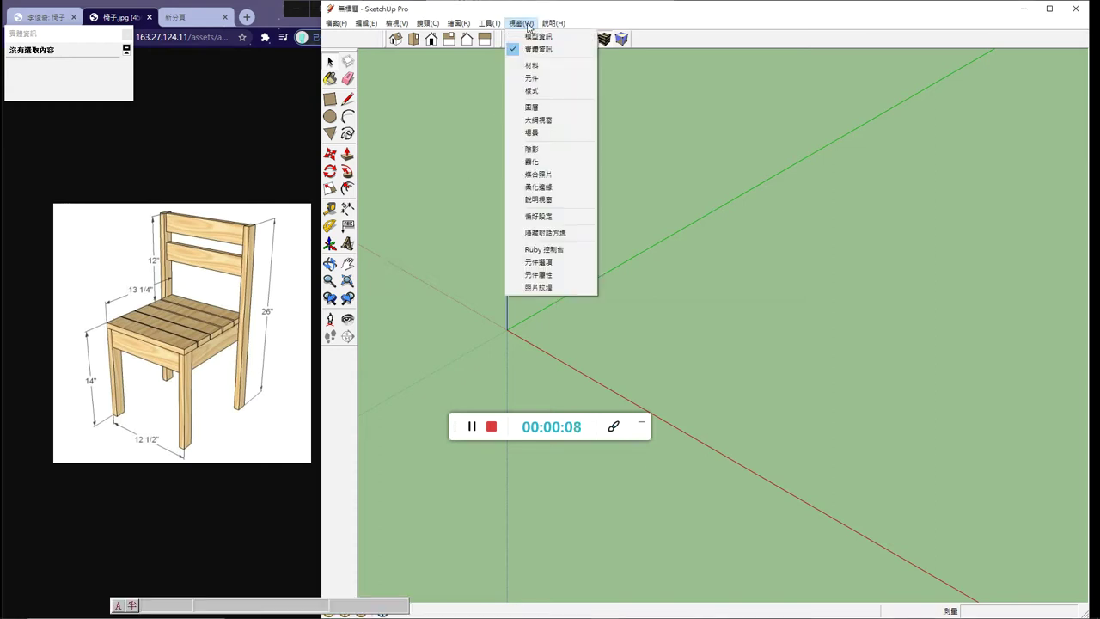
{"action": "left_click", "coordinate": [533, 39]}
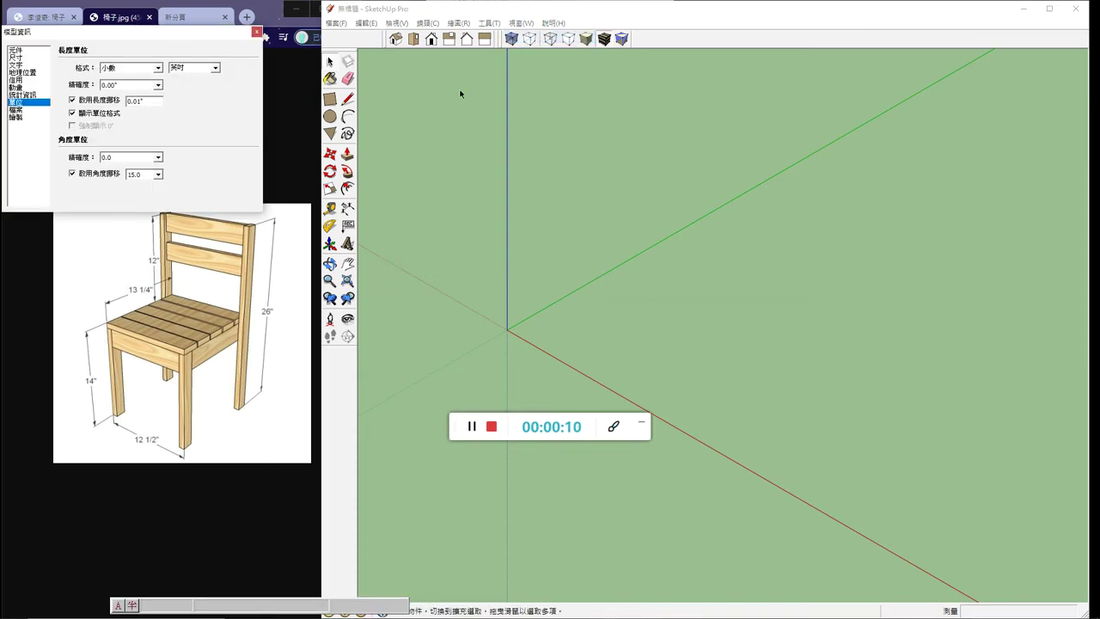
{"action": "left_click", "coordinate": [217, 69]}
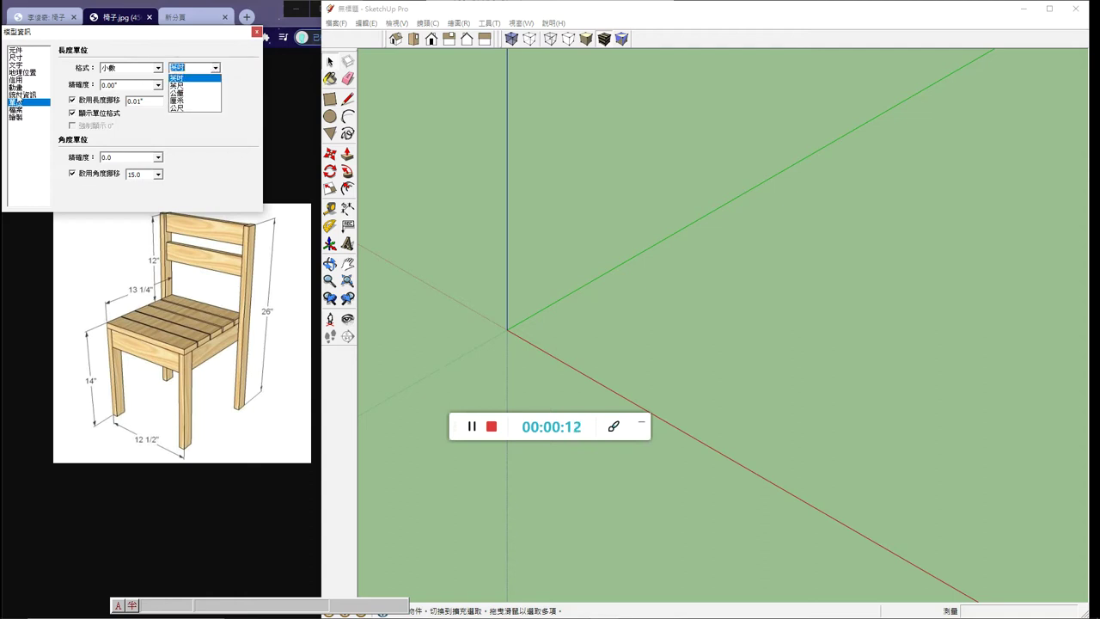
{"action": "left_click", "coordinate": [192, 86]}
{"action": "left_click", "coordinate": [256, 33]}
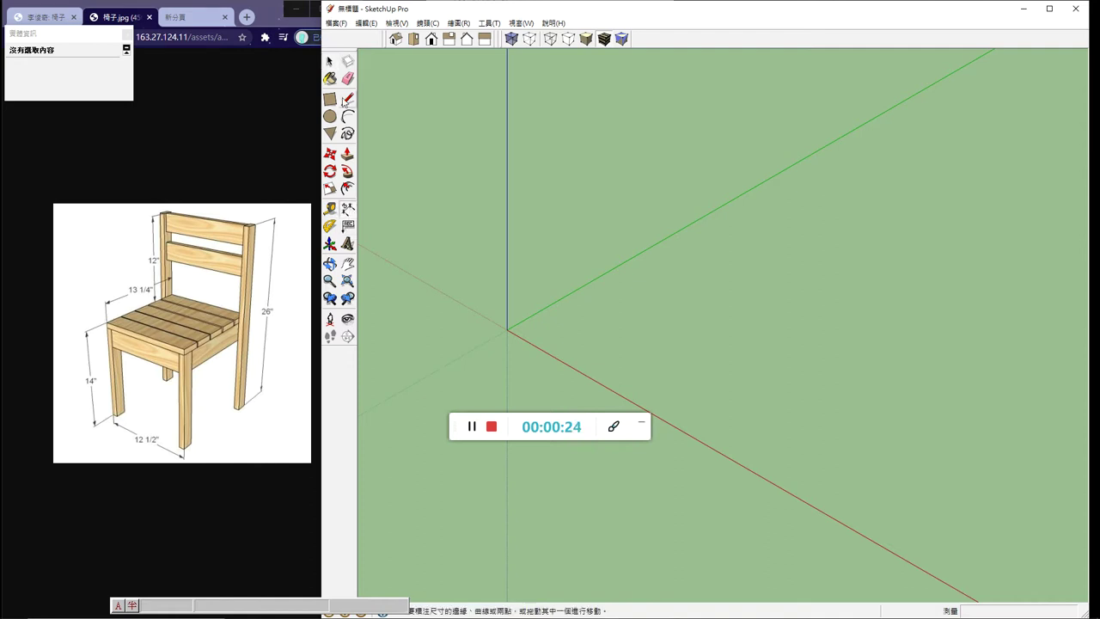
- Draw a 2 by 1 inch rectangle on the ground plane near the origin
{"action": "left_click", "coordinate": [329, 99]}
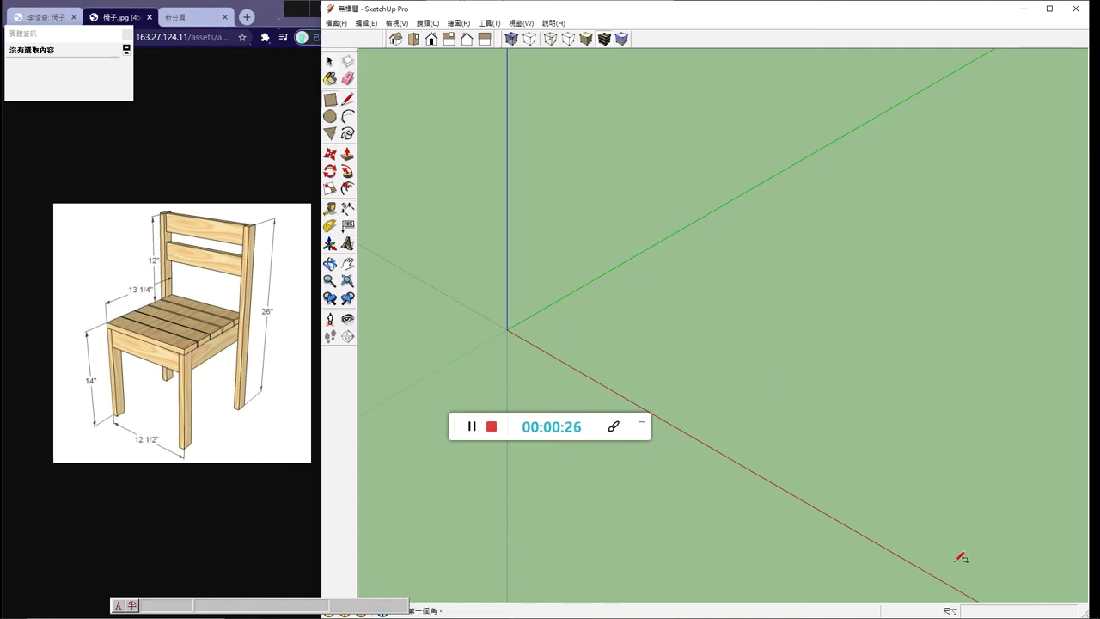
{"action": "scroll", "coordinate": [978, 600], "scroll_direction": "up", "scroll_amount": 1}
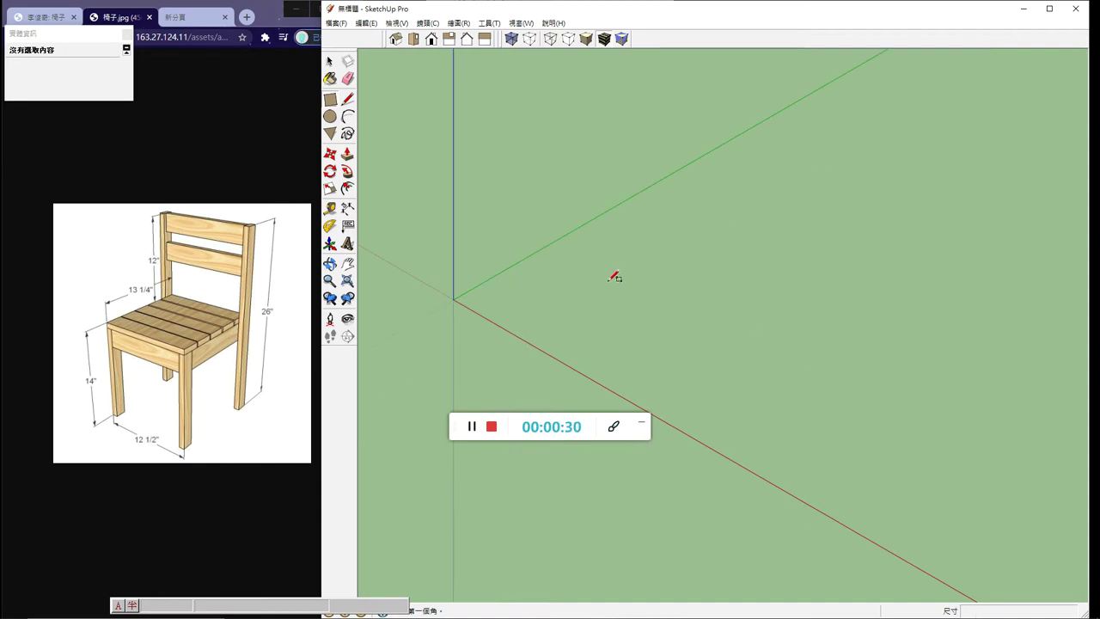
{"action": "scroll", "coordinate": [613, 276], "scroll_direction": "down", "scroll_amount": 1}
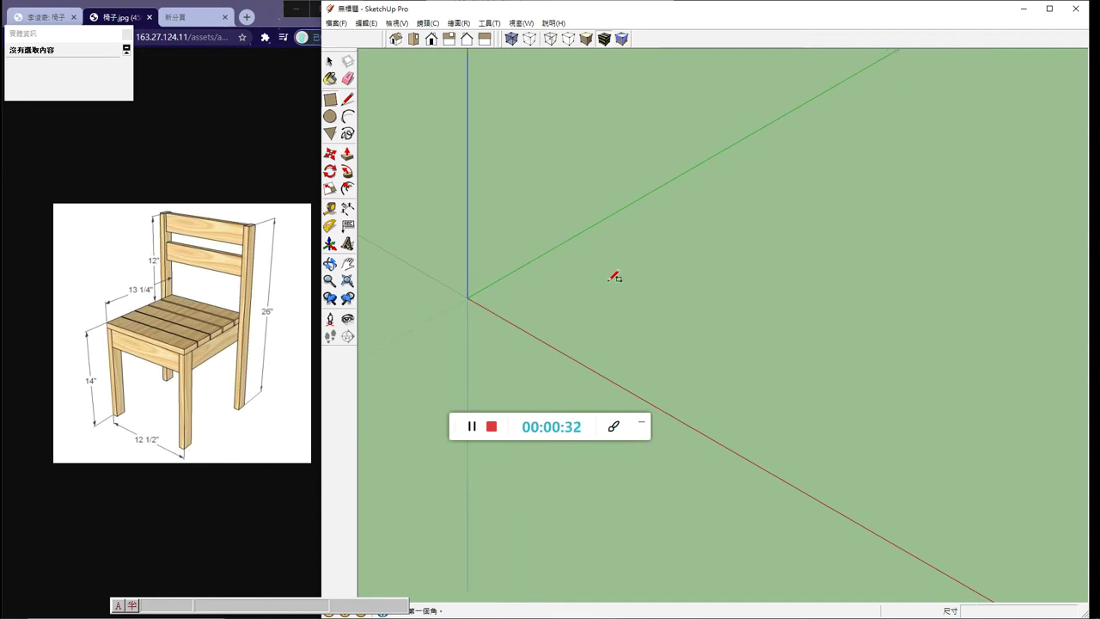
{"action": "scroll", "coordinate": [613, 276], "scroll_direction": "up", "scroll_amount": 1}
{"action": "left_click", "coordinate": [608, 281]}
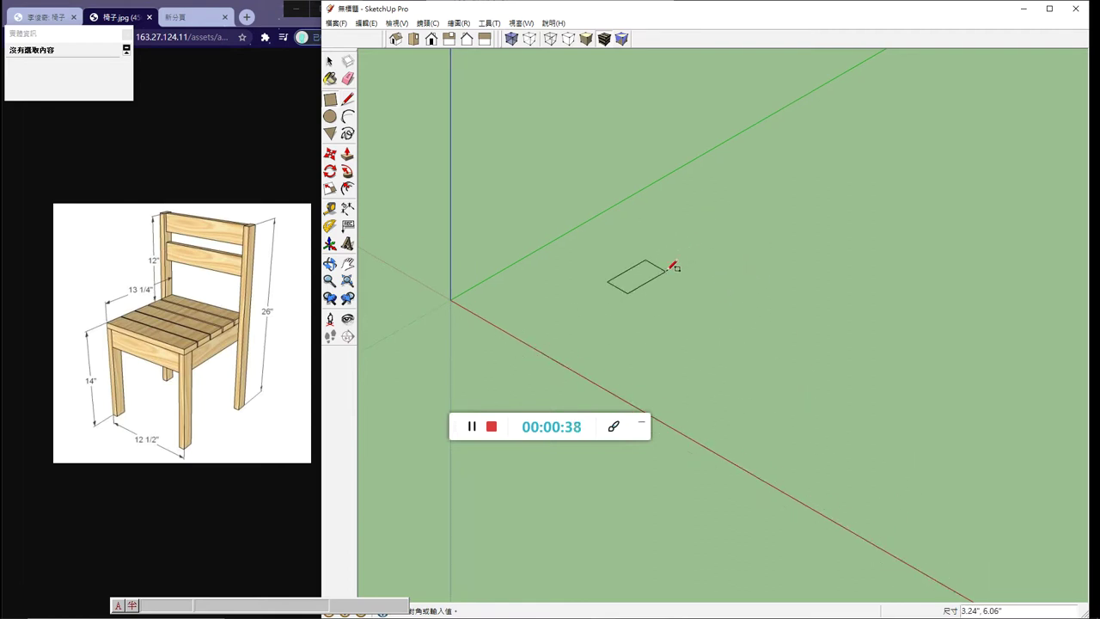
{"action": "type", "text": "2,1"}
{"action": "key", "text": "Return"}
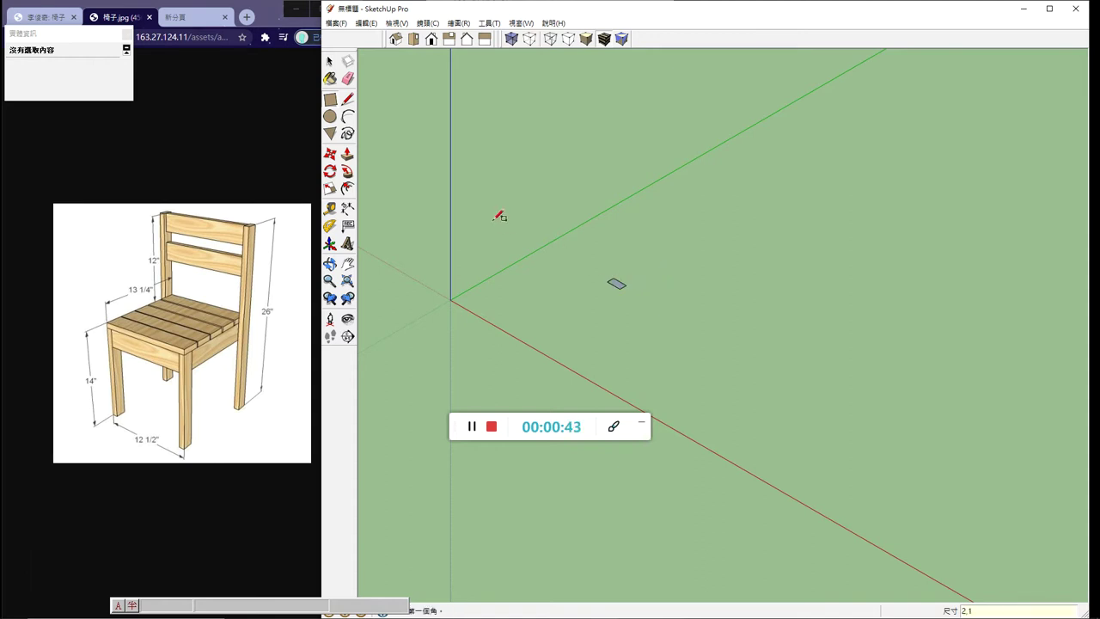
- Push/Pull the rectangle up 26 inches into a tall post and select the whole post
{"action": "left_click", "coordinate": [347, 153]}
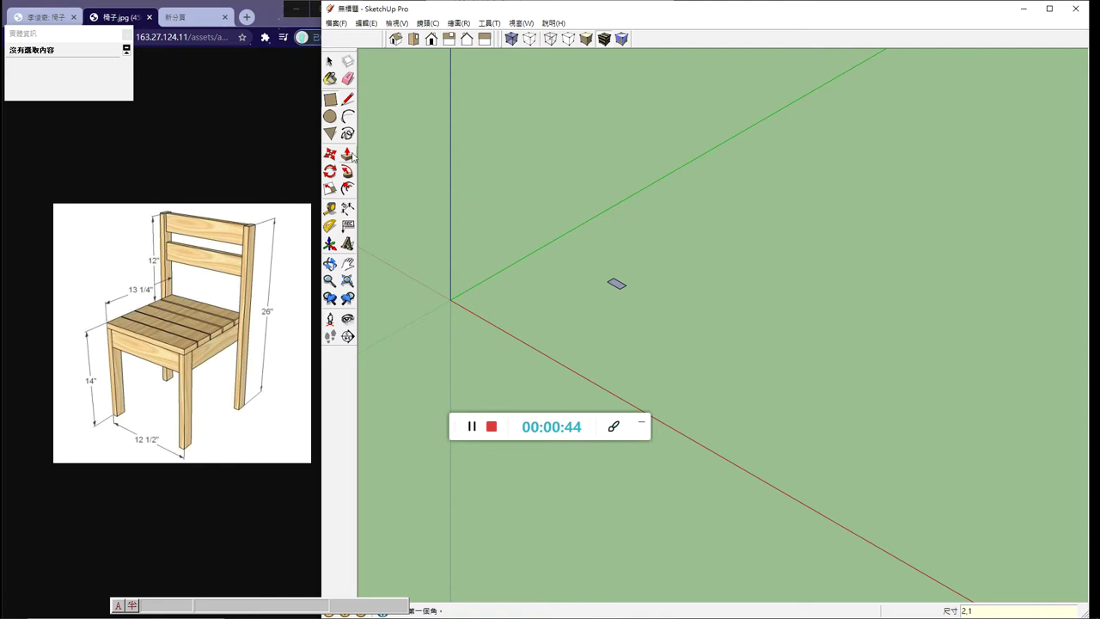
{"action": "left_click", "coordinate": [616, 287]}
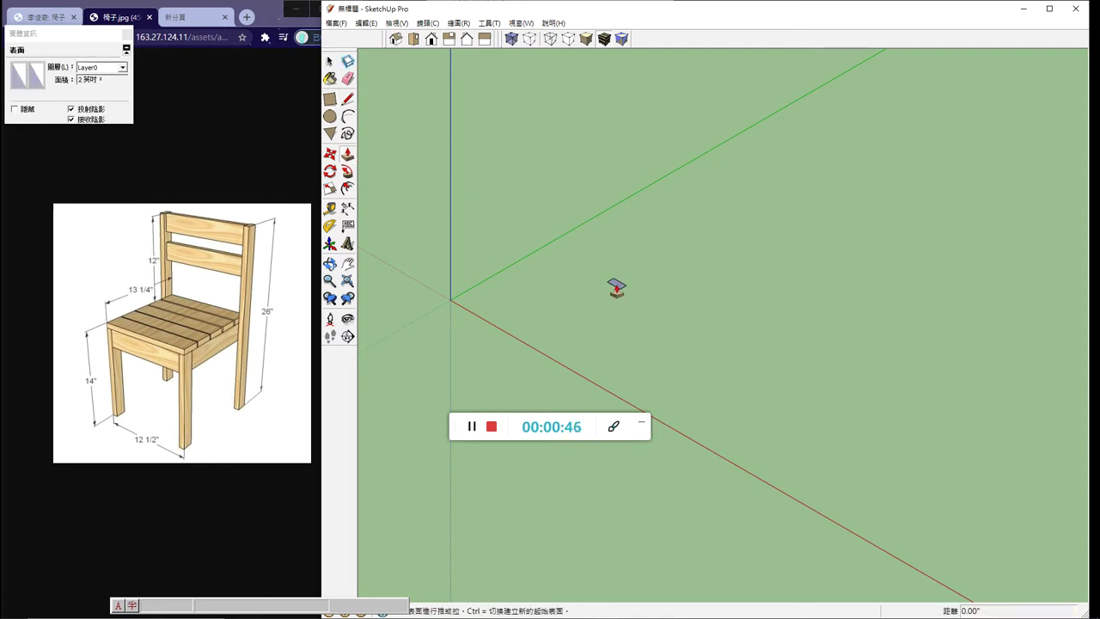
{"action": "left_click", "coordinate": [616, 286]}
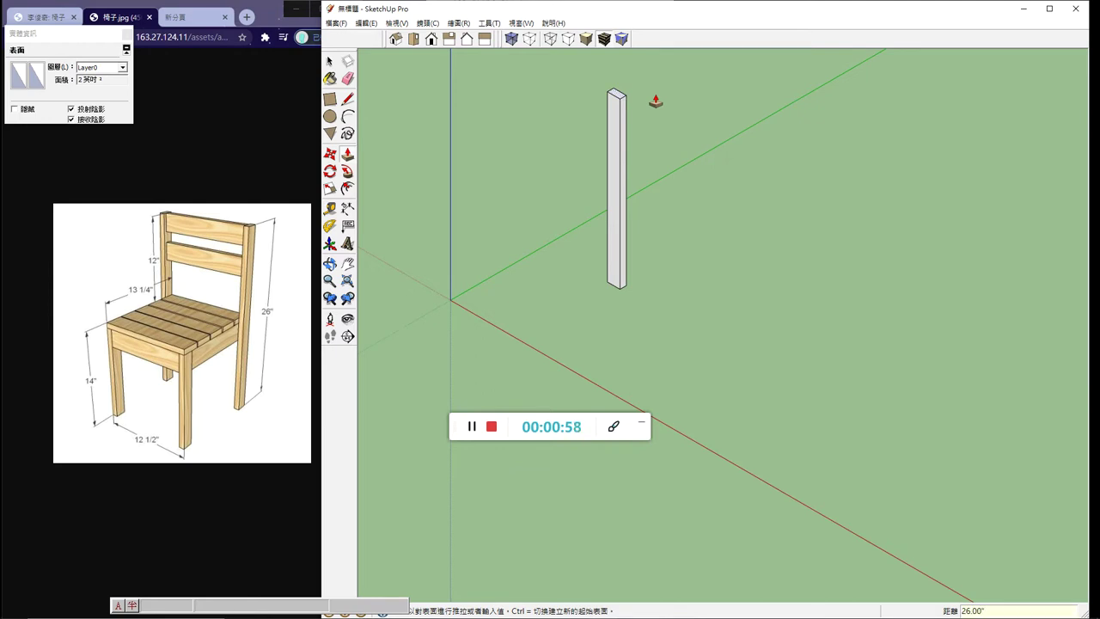
{"action": "left_click", "coordinate": [656, 102]}
{"action": "key", "text": "space"}
{"action": "triple_click", "coordinate": [623, 240]}
- Make the selected 26-inch post into a component, 元件#1
{"action": "right_click", "coordinate": [624, 239]}
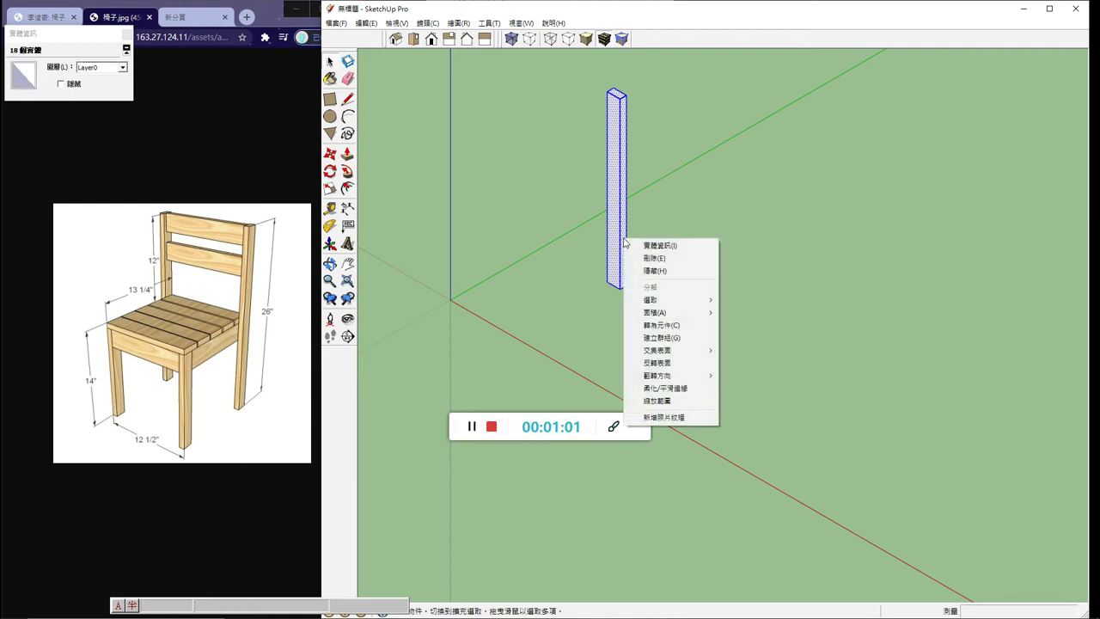
{"action": "left_click", "coordinate": [645, 324]}
{"action": "left_click", "coordinate": [606, 368]}
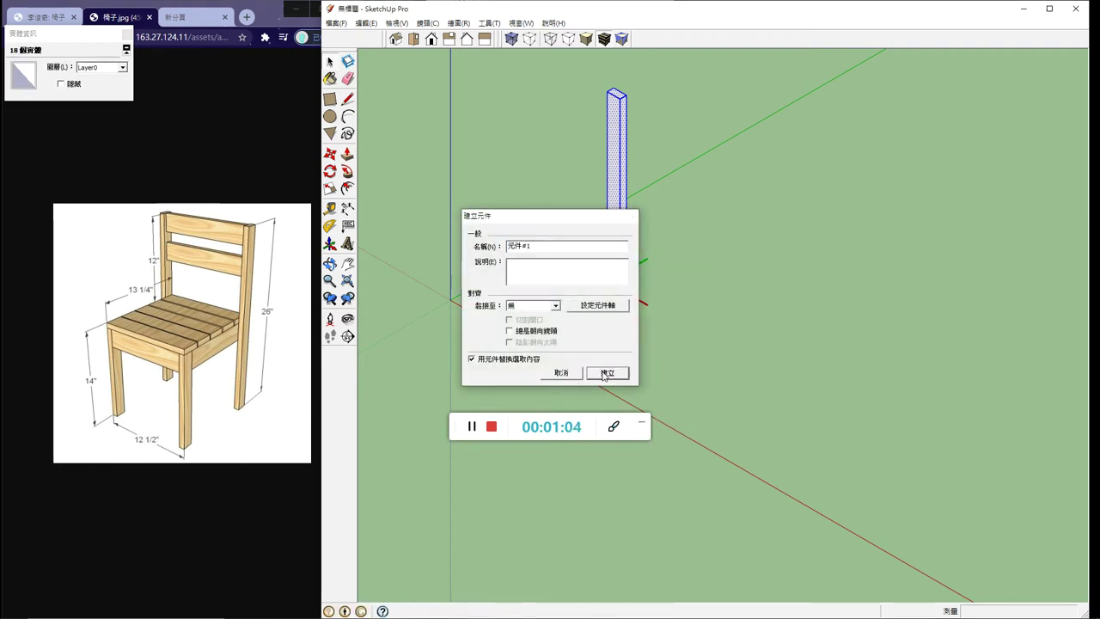
{"action": "left_click", "coordinate": [329, 153]}
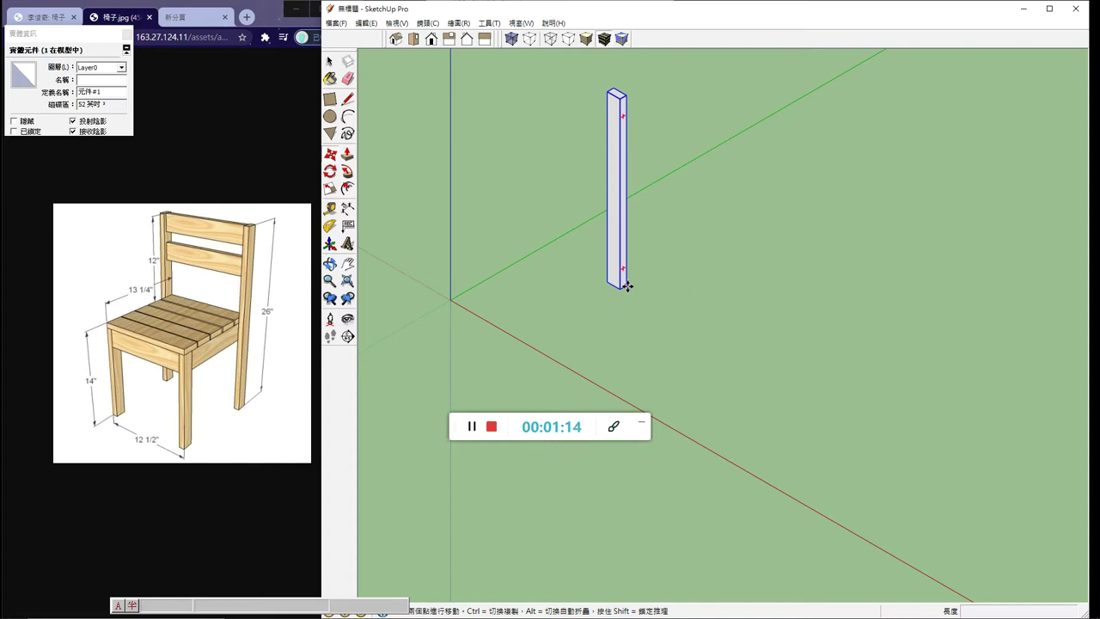
- Copy the post 11.5 inches along the green axis as a second leg
{"action": "left_click", "coordinate": [624, 286]}
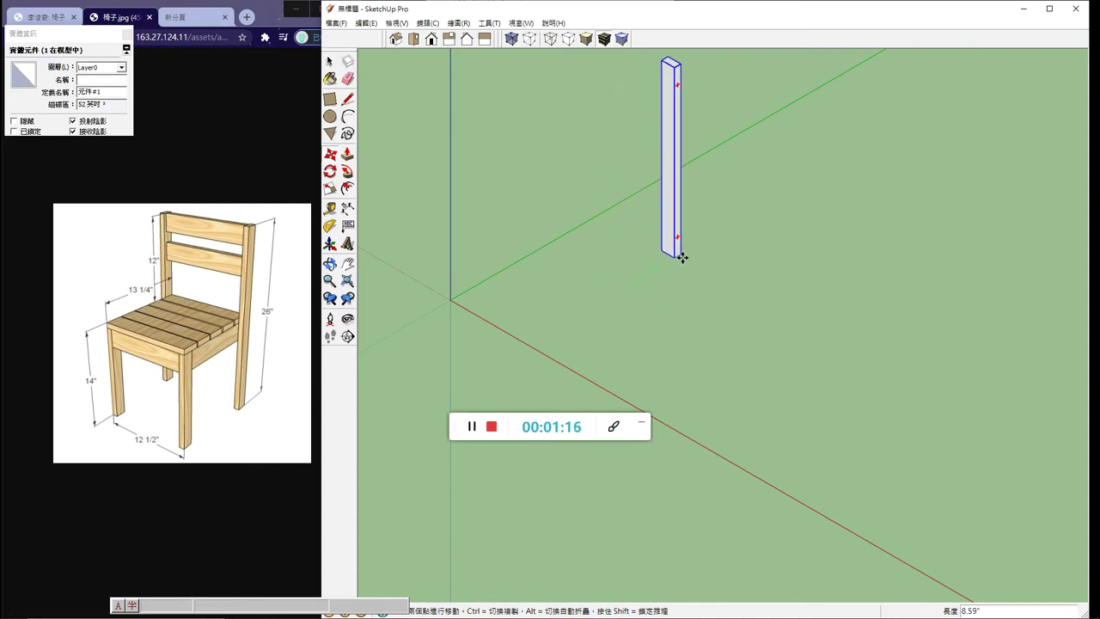
{"action": "key", "text": "ctrl"}
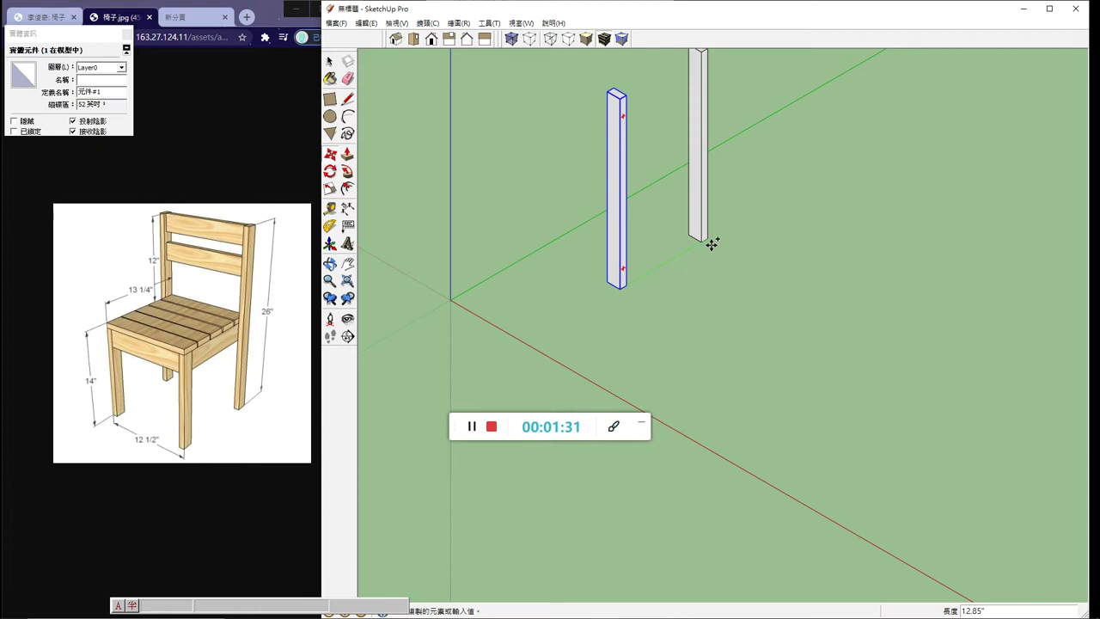
{"action": "type", "text": "11.5"}
{"action": "key", "text": "Return"}
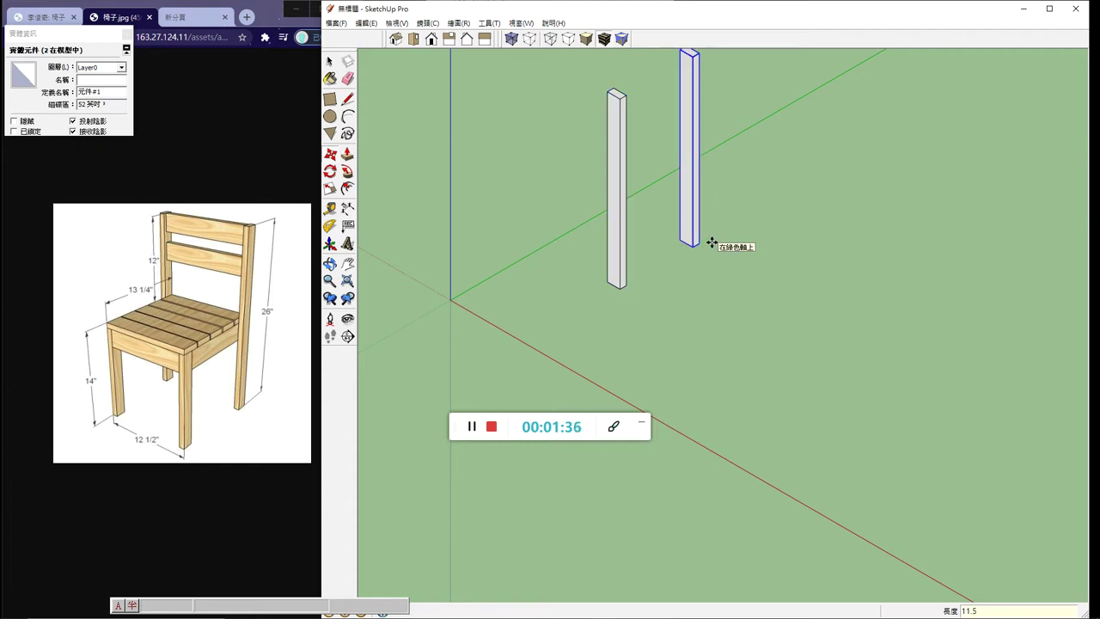
- Confirm the 12.50-inch outer spacing with a temporary dimension, then undo it
{"action": "key", "text": "d"}
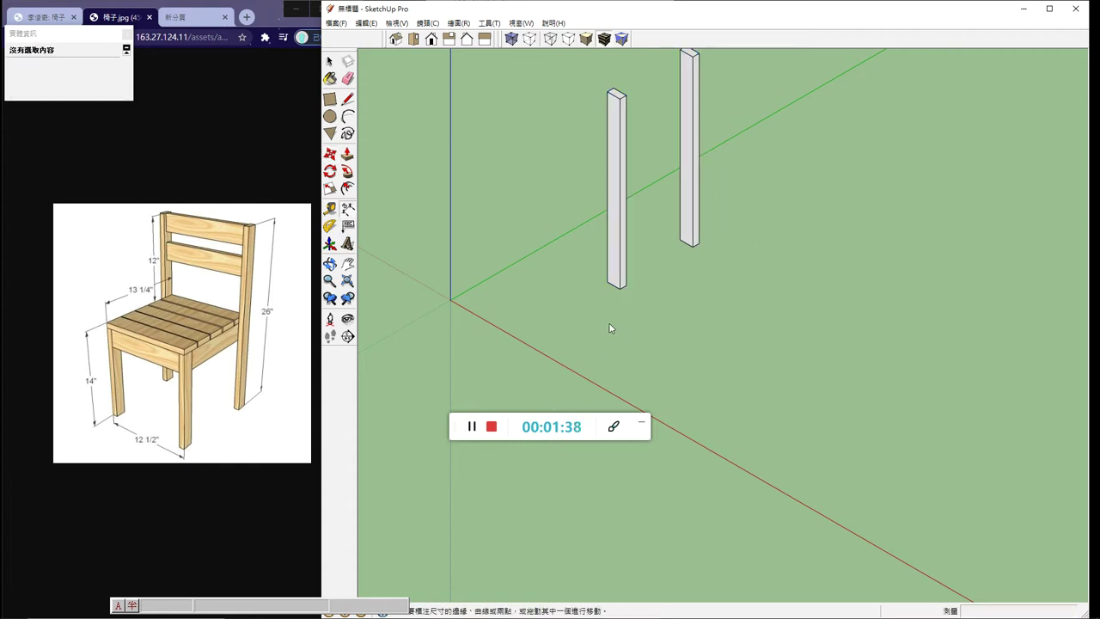
{"action": "left_click", "coordinate": [620, 289]}
{"action": "left_click", "coordinate": [697, 243]}
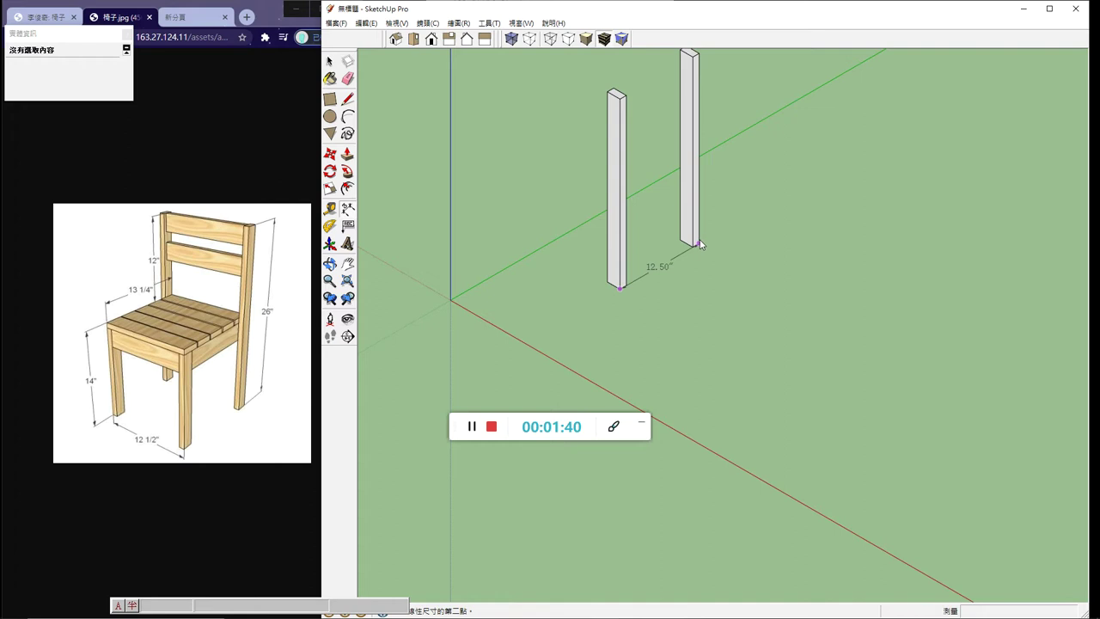
{"action": "left_click", "coordinate": [734, 267]}
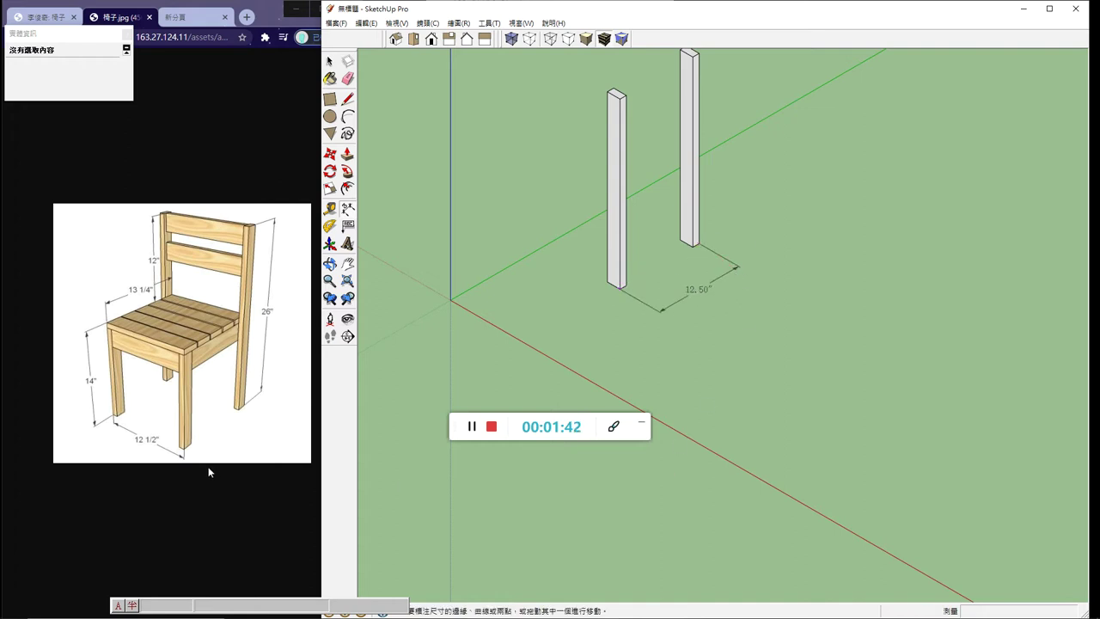
{"action": "key", "text": "ctrl+z"}
{"action": "key", "text": "space"}
{"action": "triple_click", "coordinate": [618, 214]}
- Copy the first post 11.25 inches along the red axis as a third leg
{"action": "left_click", "coordinate": [716, 307]}
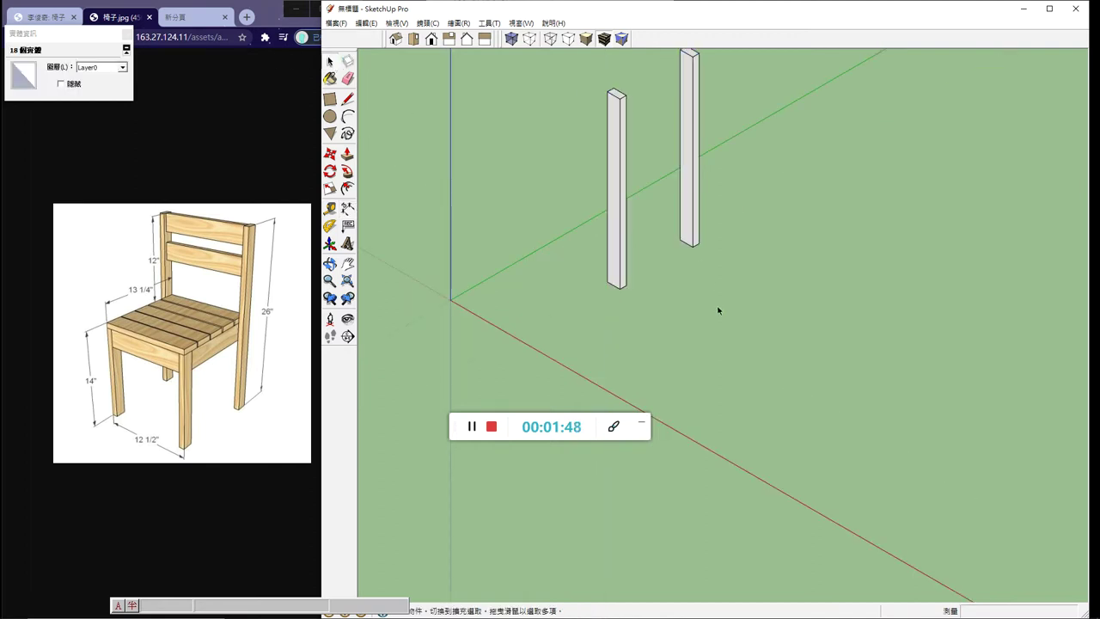
{"action": "left_click", "coordinate": [621, 247]}
{"action": "key", "text": "m"}
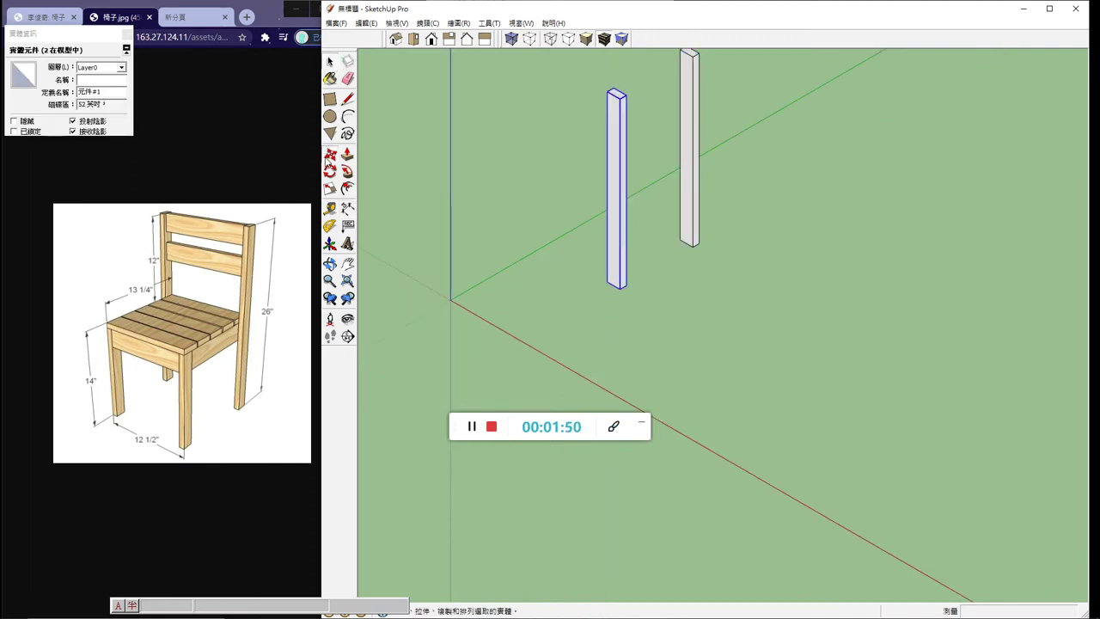
{"action": "left_click", "coordinate": [617, 287]}
{"action": "key", "text": "ctrl"}
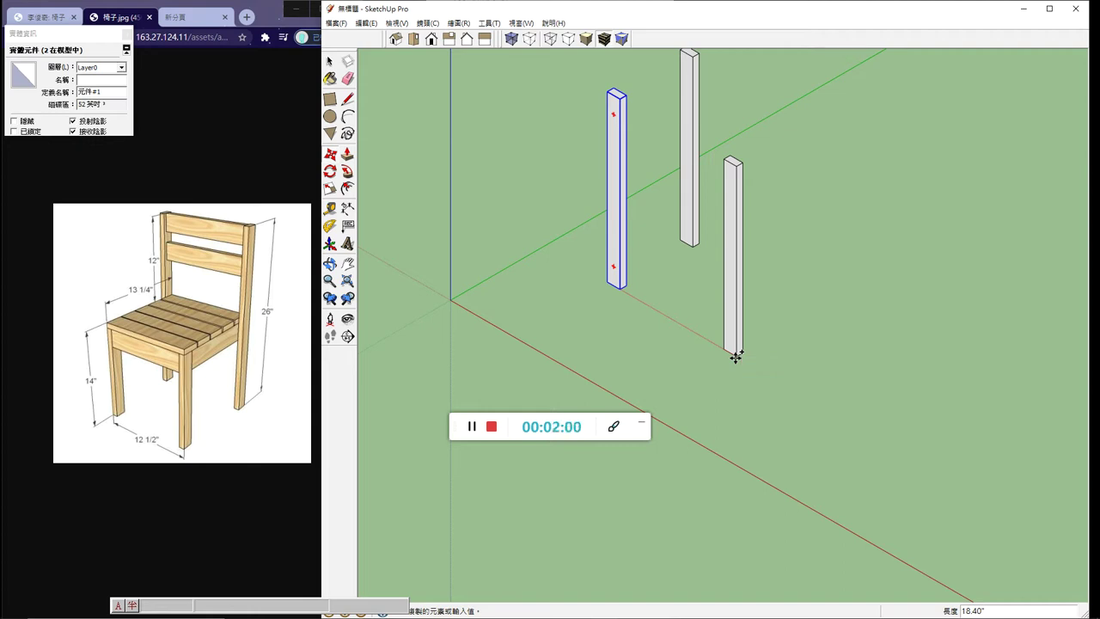
{"action": "type", "text": "25"}
{"action": "key", "text": "Return"}
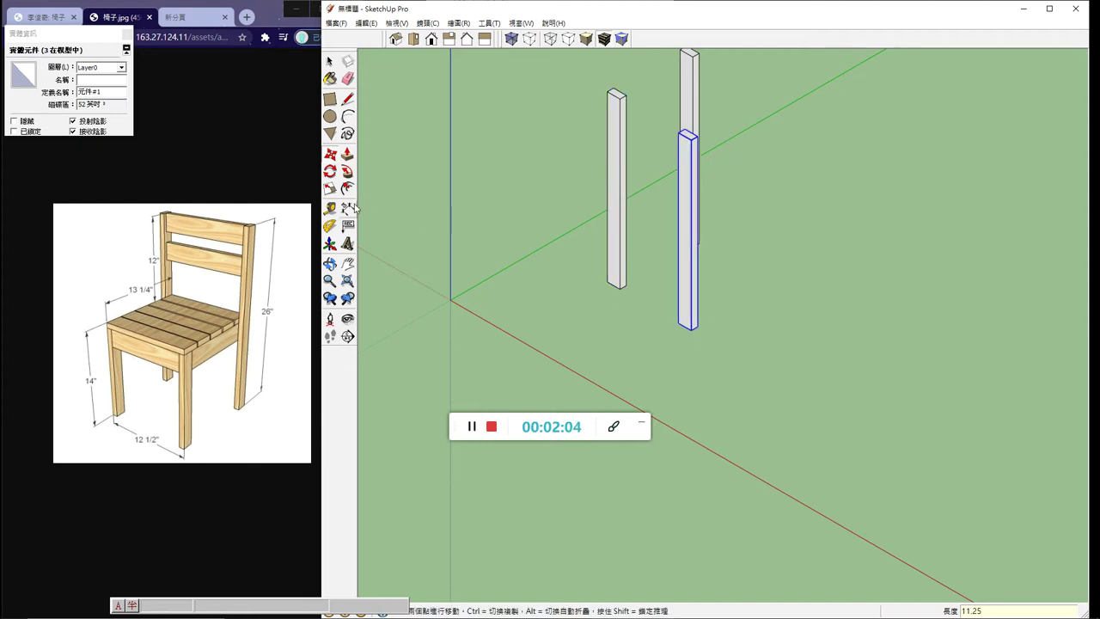
- Confirm the 13.25-inch span with a temporary dimension, then undo it
{"action": "left_click", "coordinate": [347, 225]}
{"action": "left_click", "coordinate": [608, 281]}
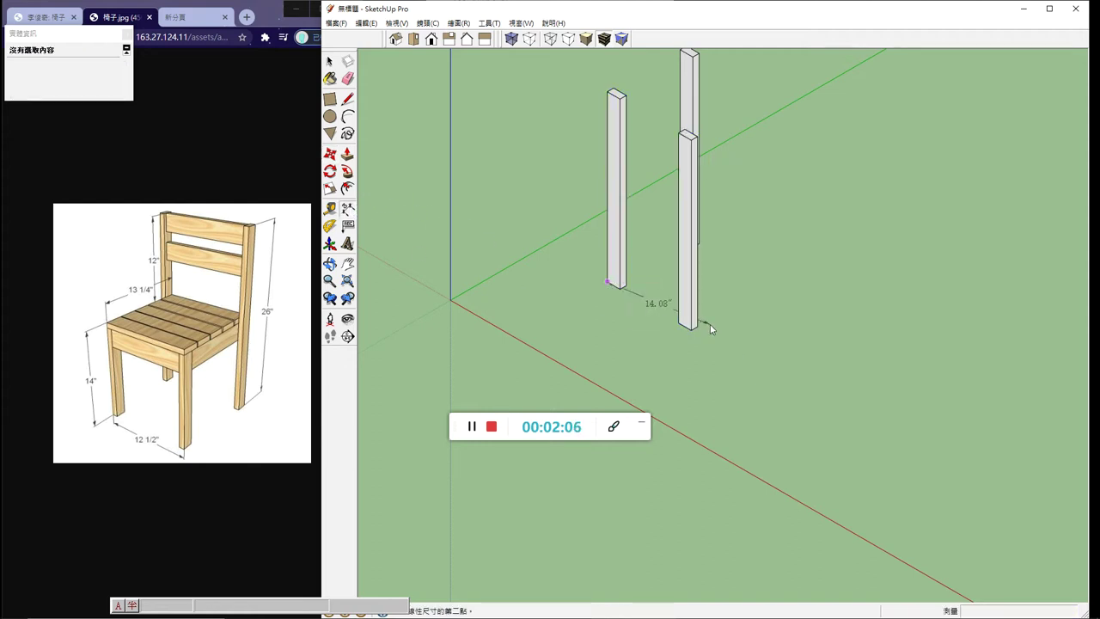
{"action": "left_click", "coordinate": [693, 329]}
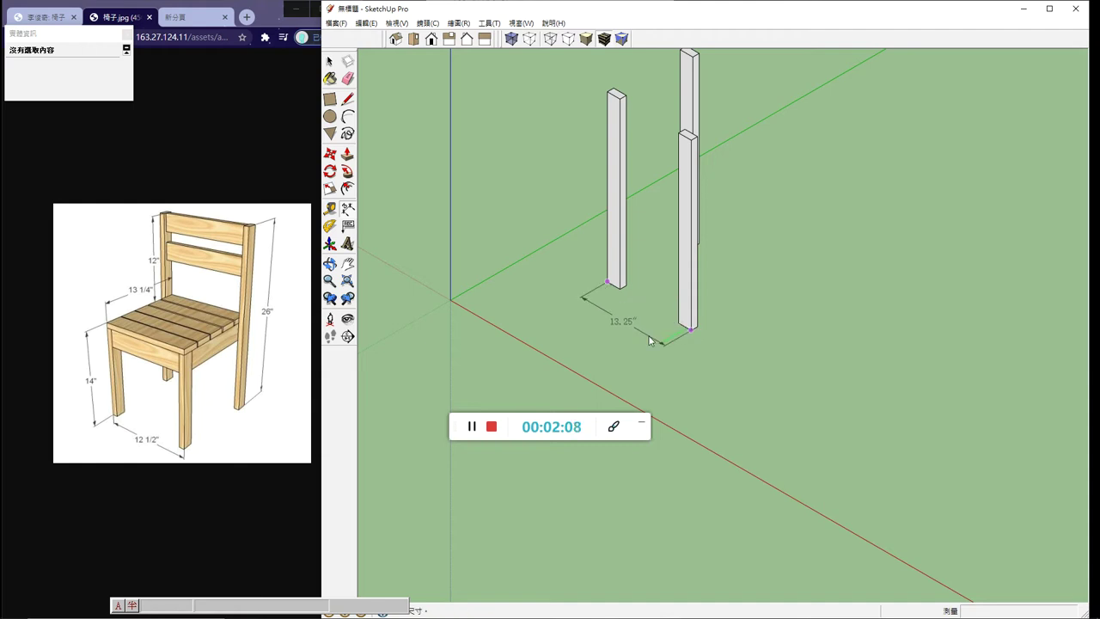
{"action": "left_click", "coordinate": [653, 341]}
{"action": "key", "text": "ctrl+z"}
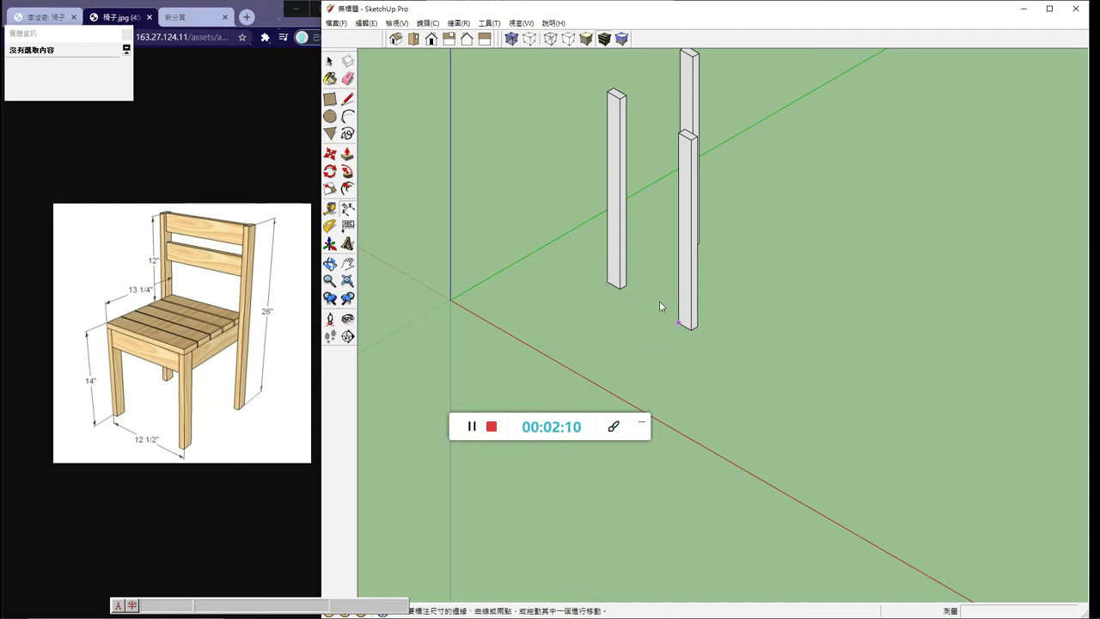
{"action": "key", "text": "space"}
- Make the new front post unique, creating component 元件#2
{"action": "left_click", "coordinate": [696, 234]}
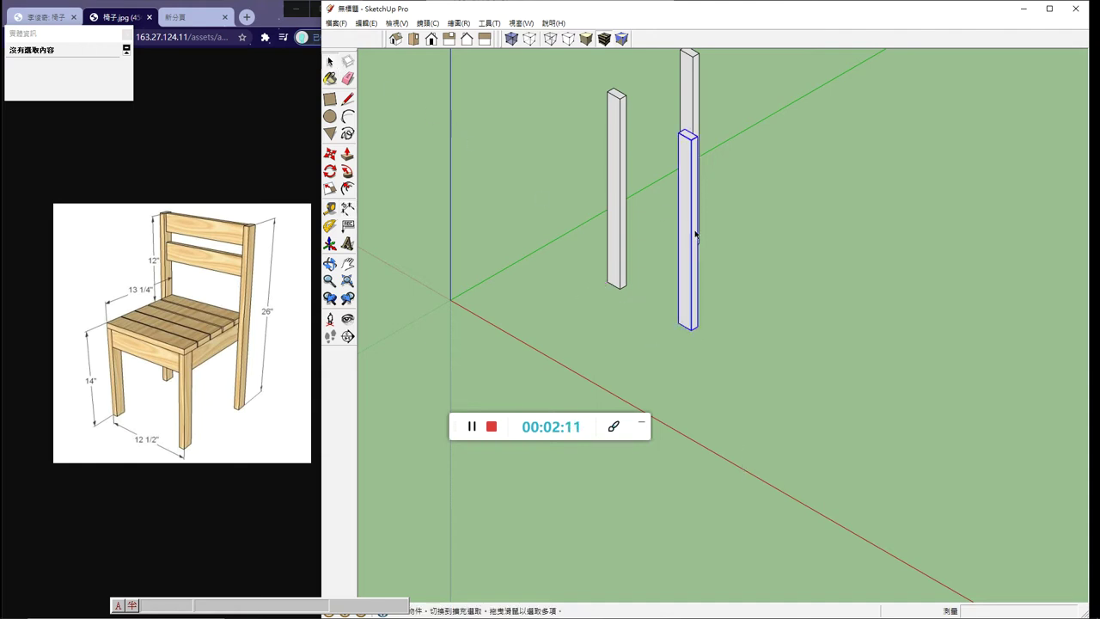
{"action": "right_click", "coordinate": [683, 243]}
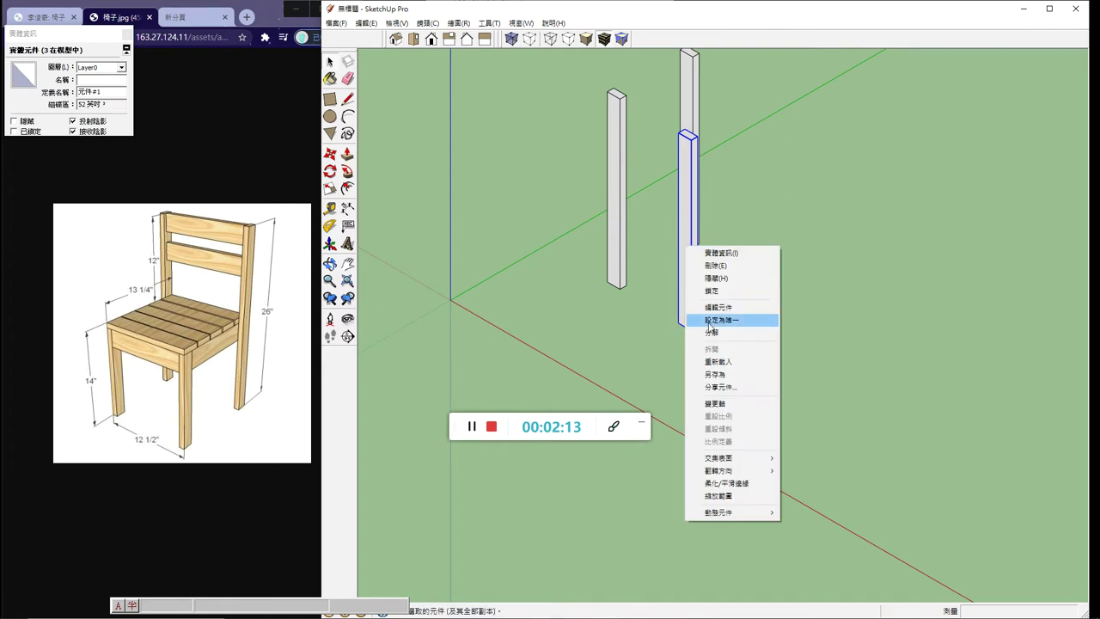
{"action": "left_click", "coordinate": [727, 320]}
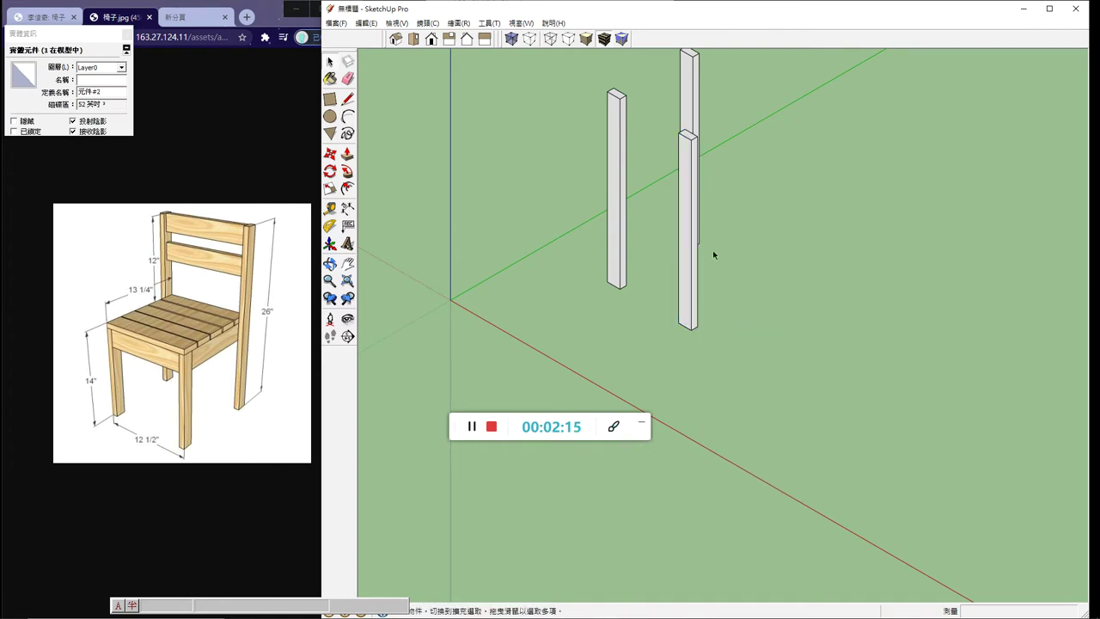
- Push the unique post's top face down 12 inches into a short front leg
{"action": "double_click", "coordinate": [691, 133]}
{"action": "left_click", "coordinate": [691, 133]}
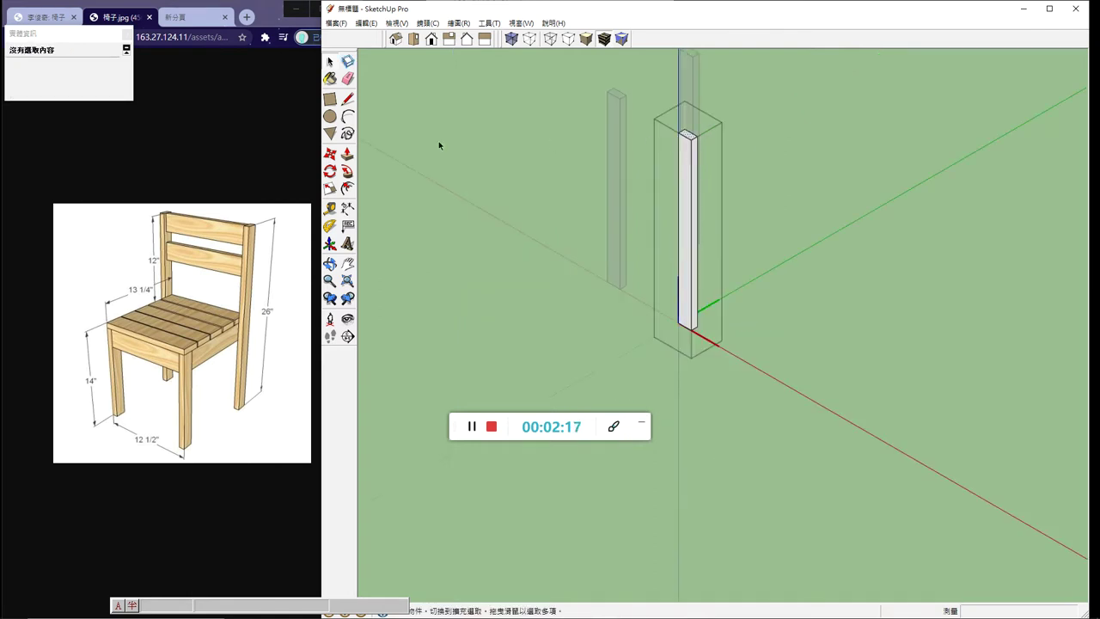
{"action": "left_click", "coordinate": [348, 155]}
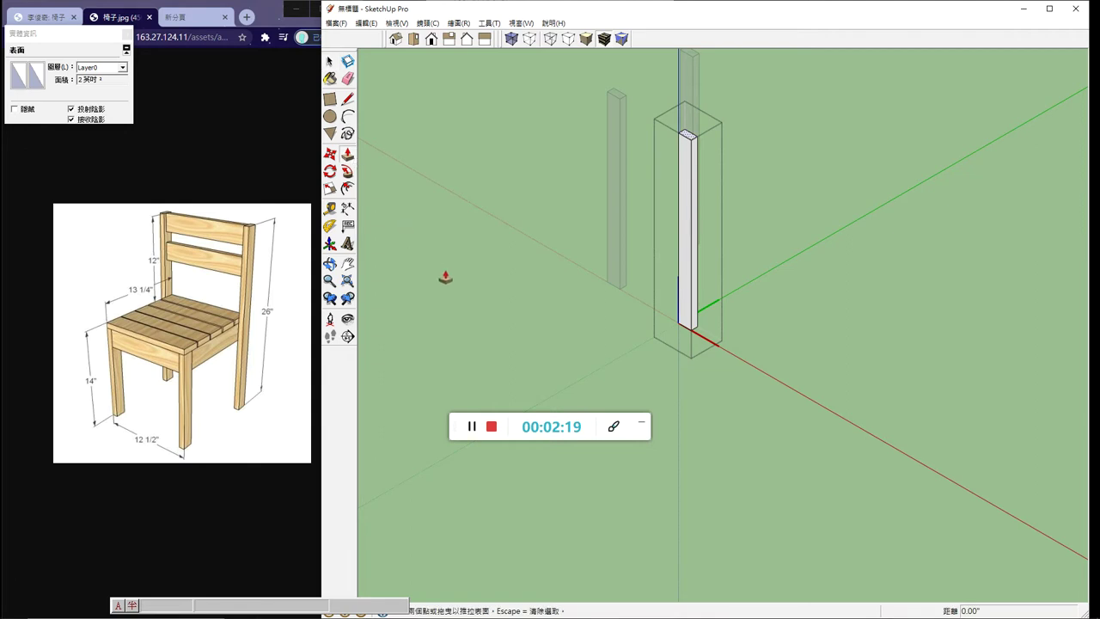
{"action": "left_click_drag", "start_coordinate": [689, 137], "coordinate": [684, 250]}
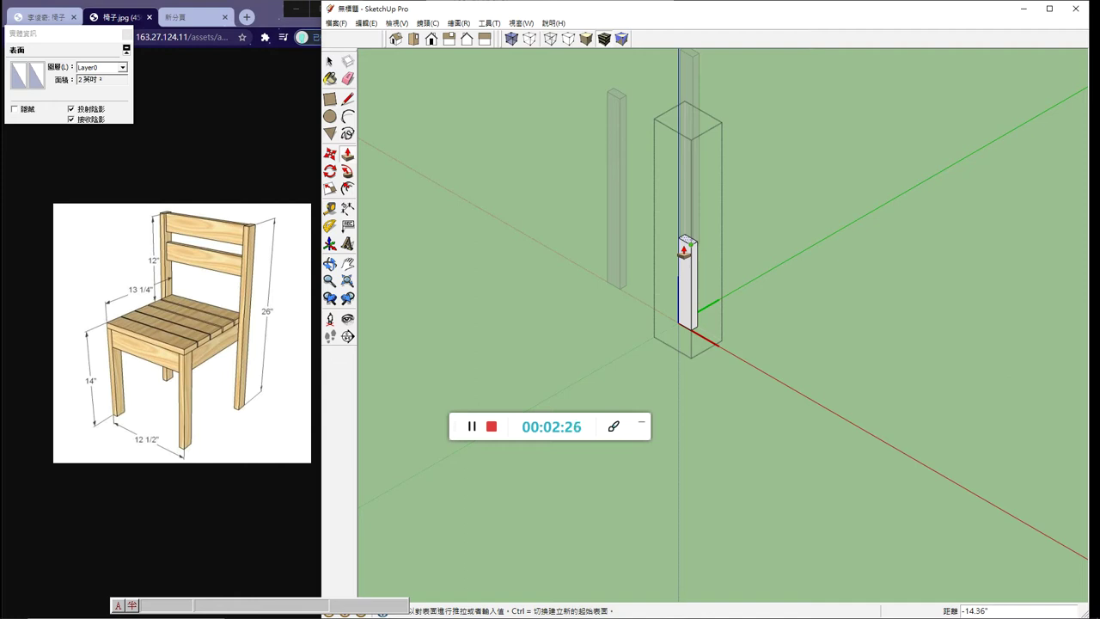
{"action": "type", "text": "12"}
{"action": "key", "text": "Return"}
{"action": "key", "text": "space"}
{"action": "left_click", "coordinate": [519, 214]}
{"action": "left_click", "coordinate": [692, 314]}
{"action": "mouse_move", "coordinate": [714, 326]}
{"action": "middle_mouse_down"}
{"action": "mouse_move", "coordinate": [627, 373]}
{"action": "mouse_move", "coordinate": [356, 365]}
{"action": "middle_mouse_up"}
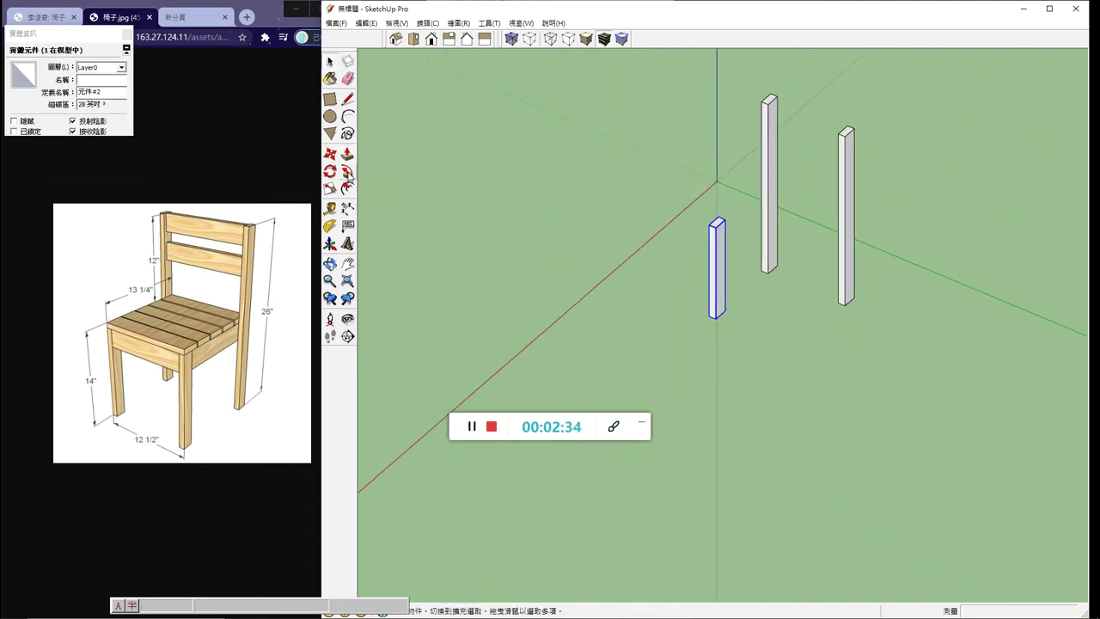
- Copy the short front leg 11.5 inches along the green axis, then orbit and zoom to inspect the four legs
{"action": "left_click", "coordinate": [330, 153]}
{"action": "left_click", "coordinate": [717, 325], "text": "ctrl"}
{"action": "type", "text": "11.5"}
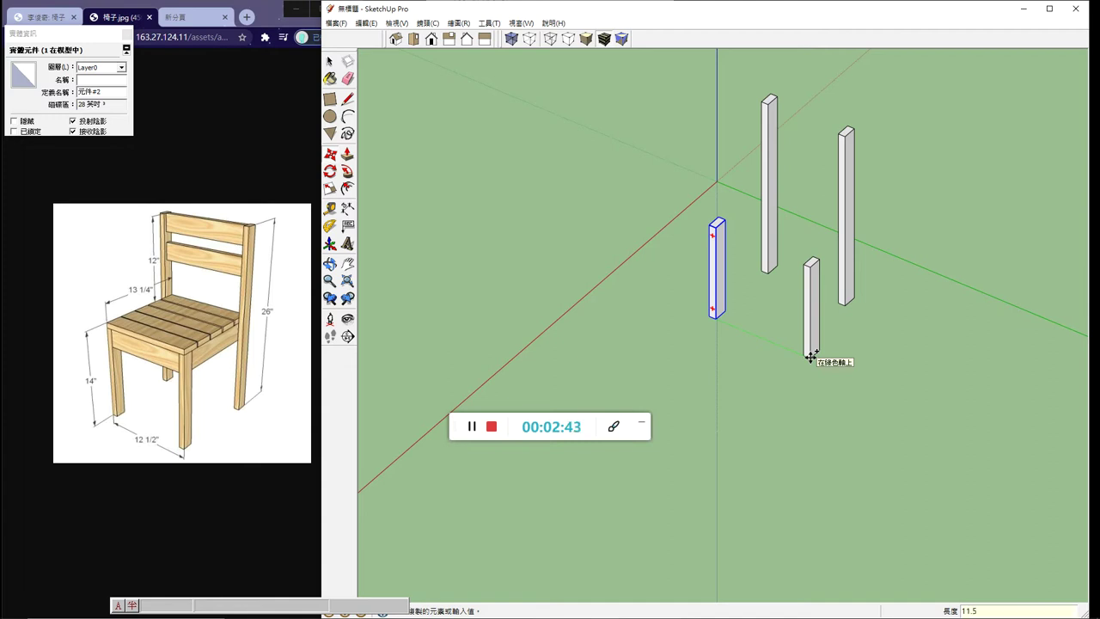
{"action": "key", "text": "Return"}
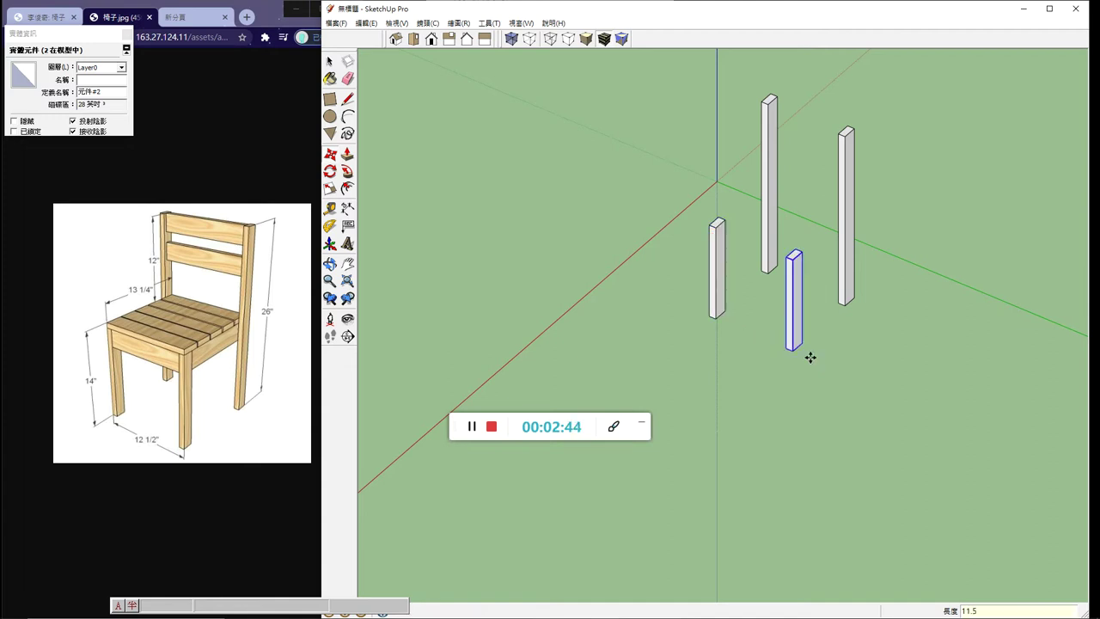
{"action": "left_click", "coordinate": [330, 61]}
{"action": "left_click", "coordinate": [531, 256]}
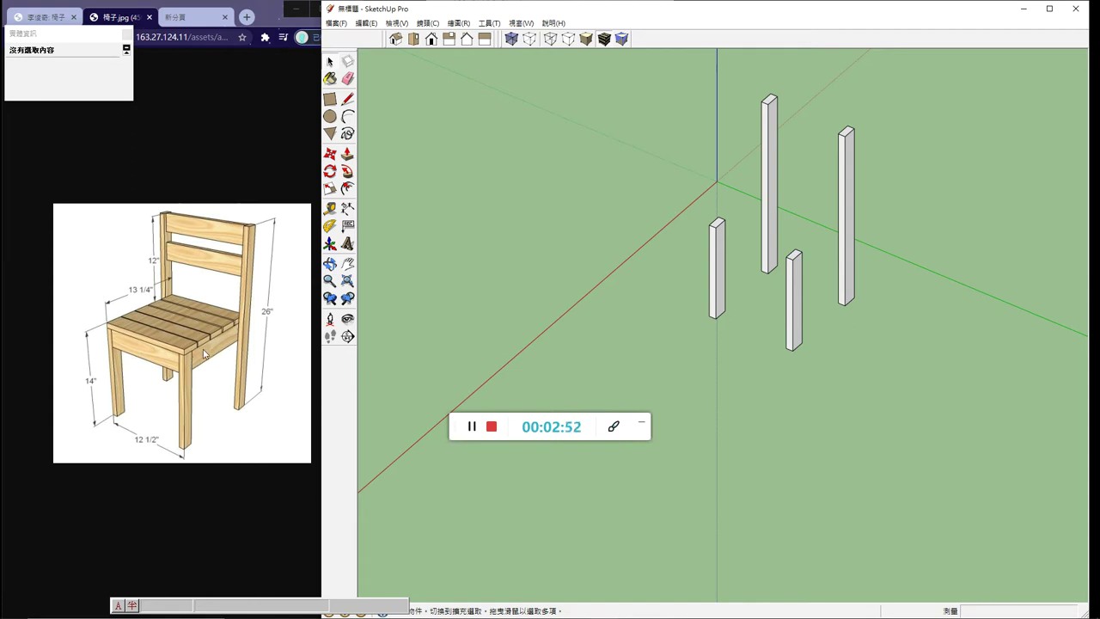
{"action": "middle_click_drag", "start_coordinate": [798, 405], "coordinate": [703, 297]}
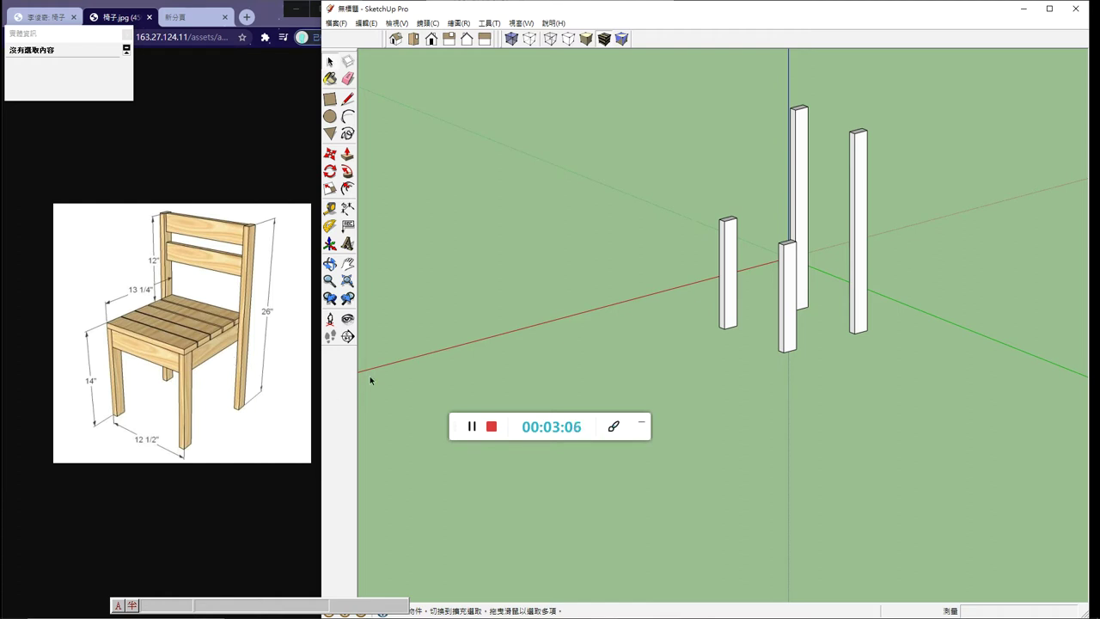
{"action": "middle_click_drag", "start_coordinate": [767, 378], "coordinate": [799, 459]}
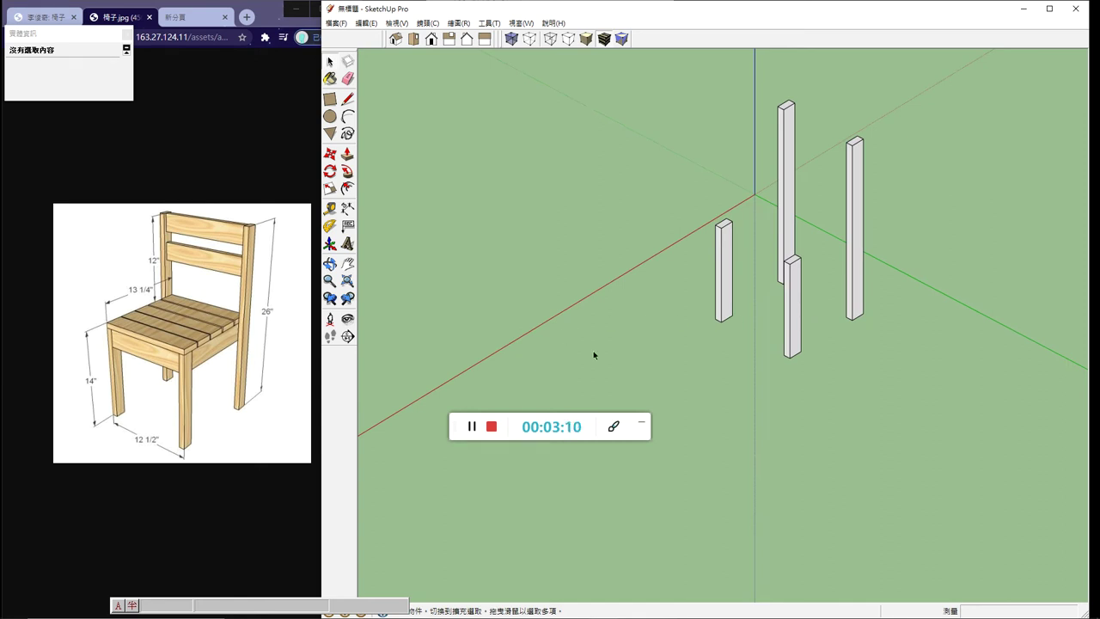
{"action": "scroll", "coordinate": [851, 300], "scroll_direction": "up", "scroll_amount": 1}
{"action": "scroll", "coordinate": [852, 300], "scroll_direction": "up", "scroll_amount": 2}
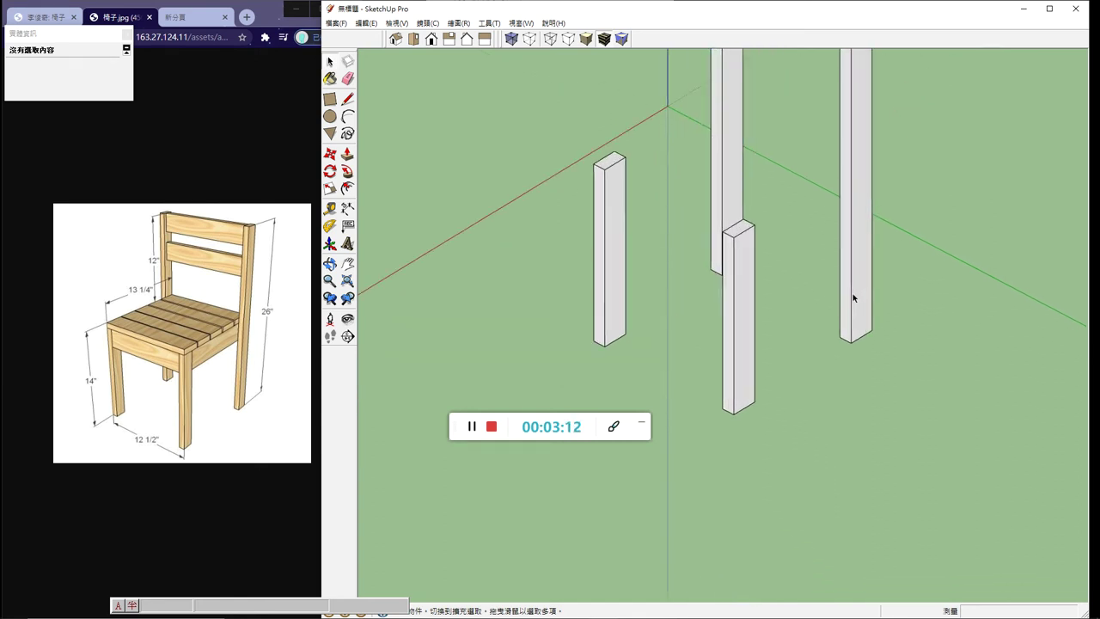
{"action": "scroll", "coordinate": [853, 298], "scroll_direction": "up", "scroll_amount": 2}
- Draw a rectangle near the front leg's top and extrude it 9.25 inches to the back post
{"action": "left_click", "coordinate": [692, 297]}
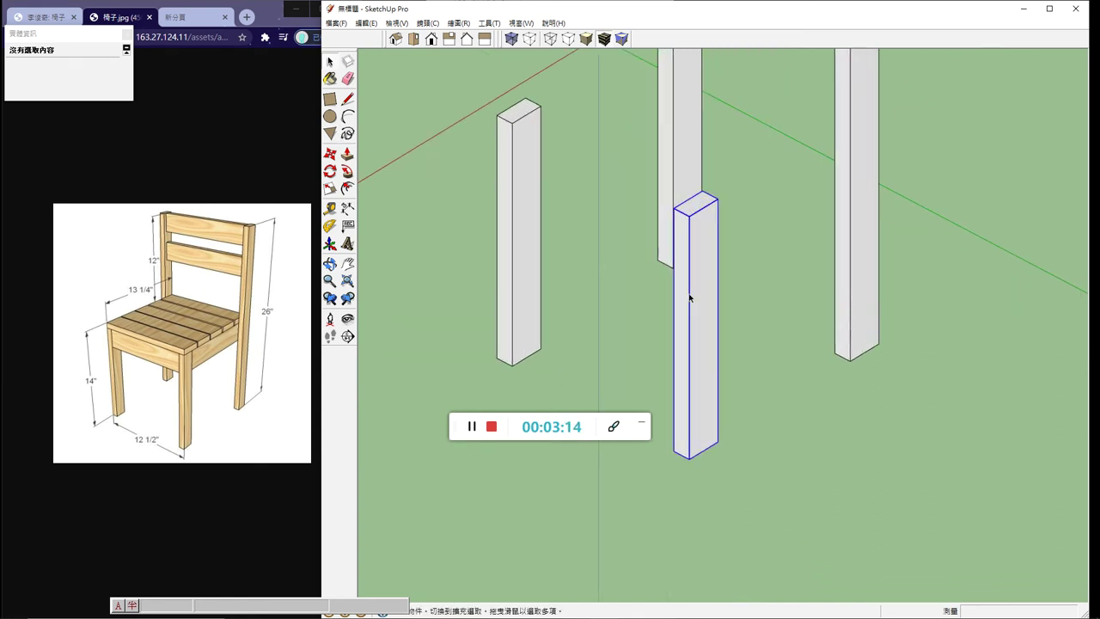
{"action": "key", "text": "r"}
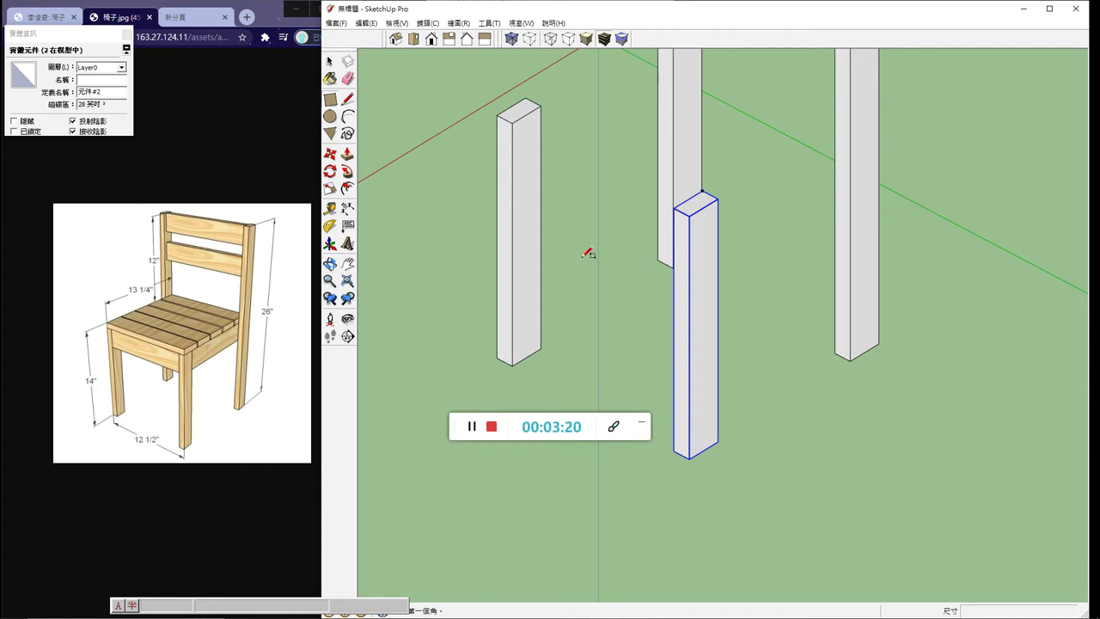
{"action": "middle_click_drag", "start_coordinate": [790, 233], "coordinate": [271, 217]}
{"action": "left_click", "coordinate": [613, 119]}
{"action": "type", "text": "2.1"}
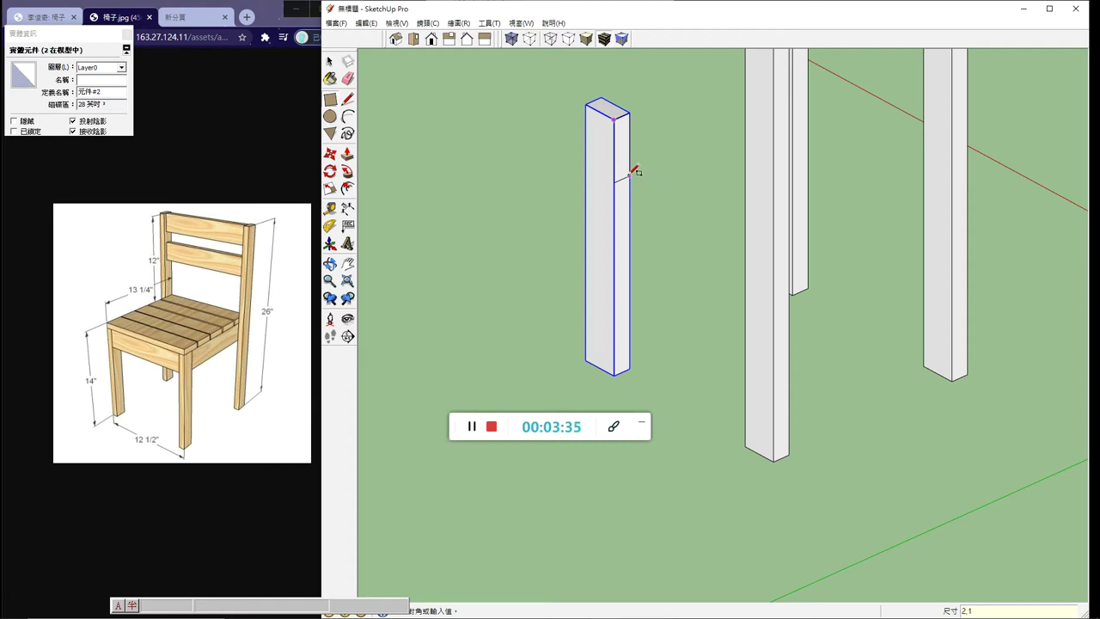
{"action": "left_click", "coordinate": [631, 175]}
{"action": "left_click", "coordinate": [347, 153]}
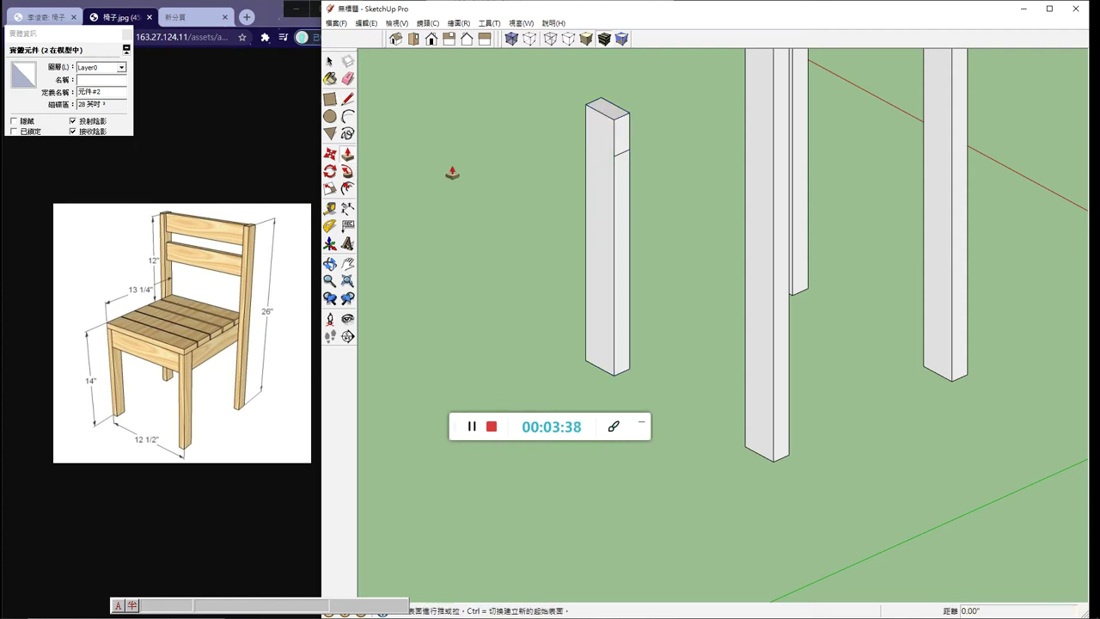
{"action": "left_click", "coordinate": [628, 146]}
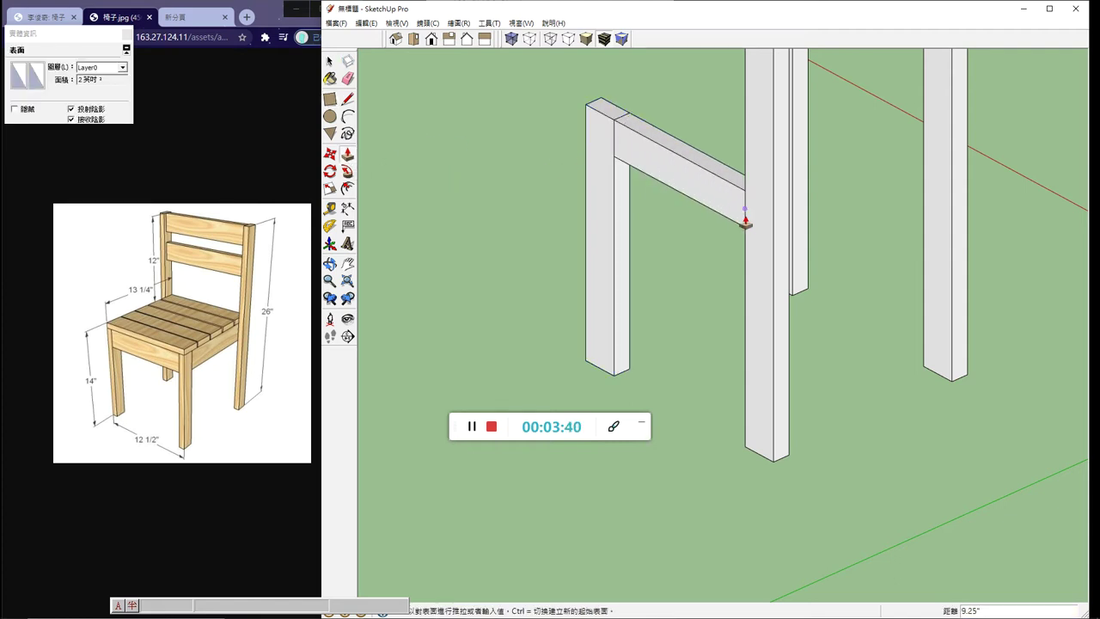
{"action": "middle_click_drag", "start_coordinate": [748, 229], "coordinate": [992, 256]}
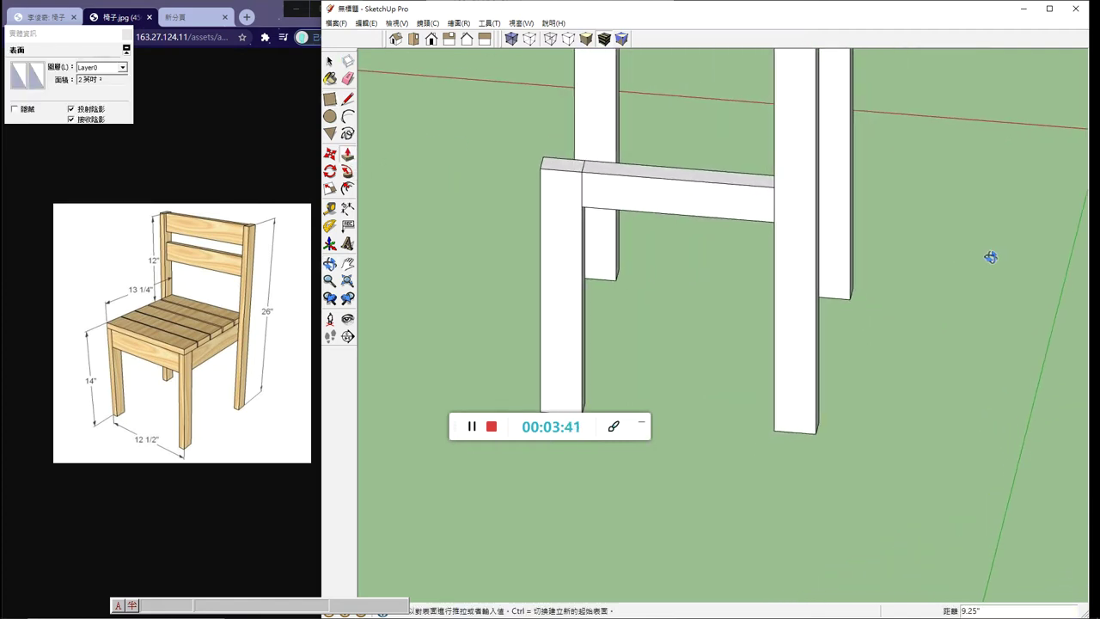
{"action": "left_click", "coordinate": [776, 216]}
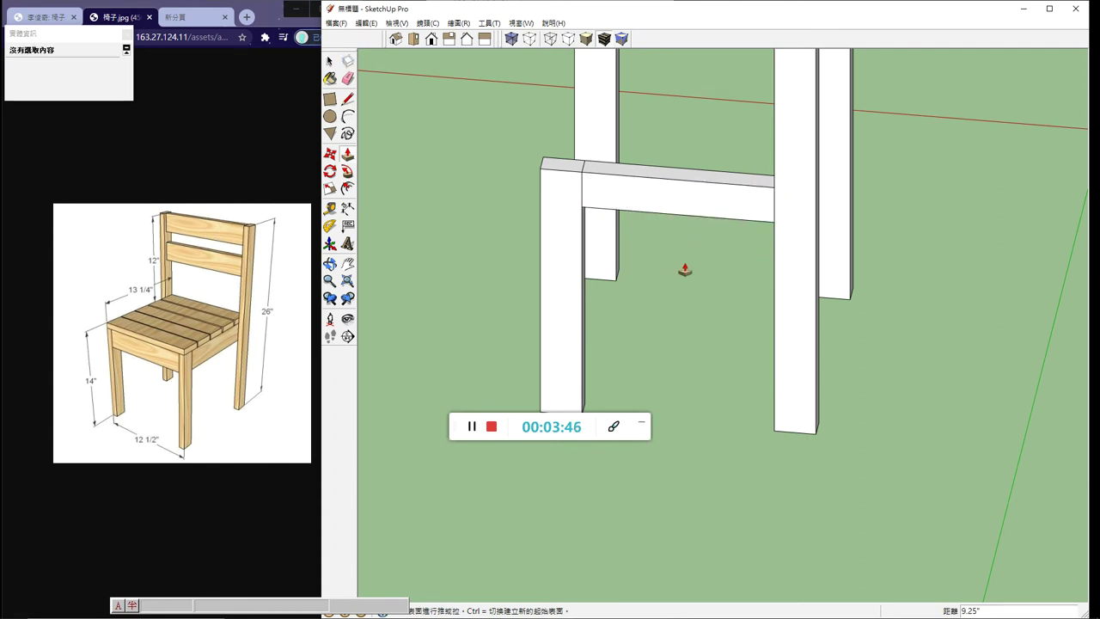
{"action": "middle_click_drag", "start_coordinate": [584, 249], "coordinate": [932, 260]}
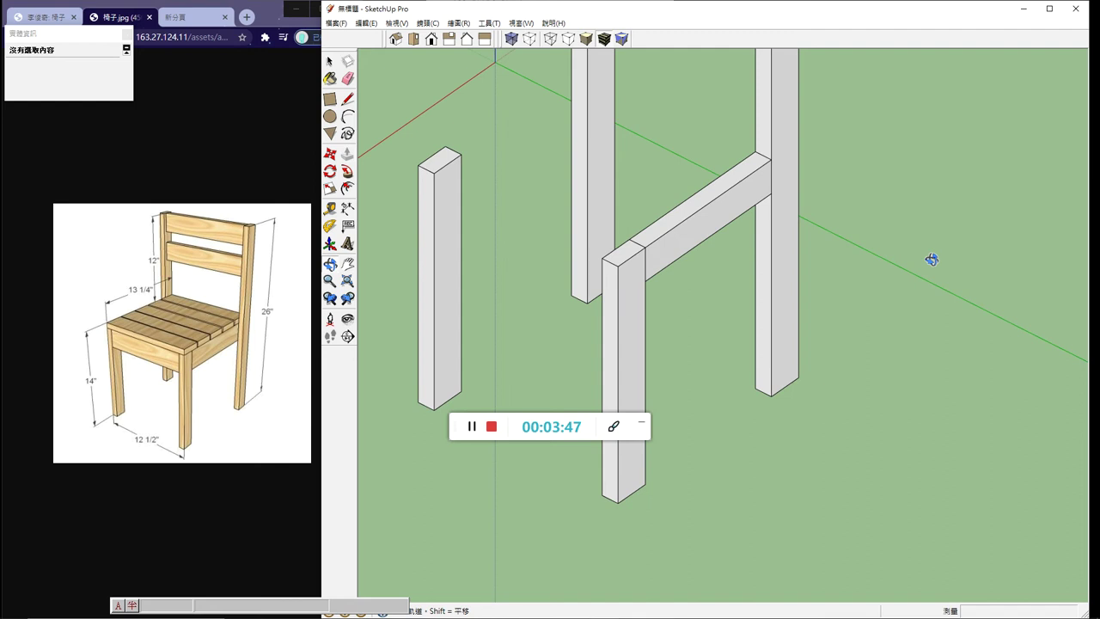
- Make the whole side rail a component, 元件#3, then zoom out
{"action": "left_click", "coordinate": [329, 61]}
{"action": "left_click", "coordinate": [694, 233]}
{"action": "triple_click", "coordinate": [693, 233]}
{"action": "right_click", "coordinate": [693, 233]}
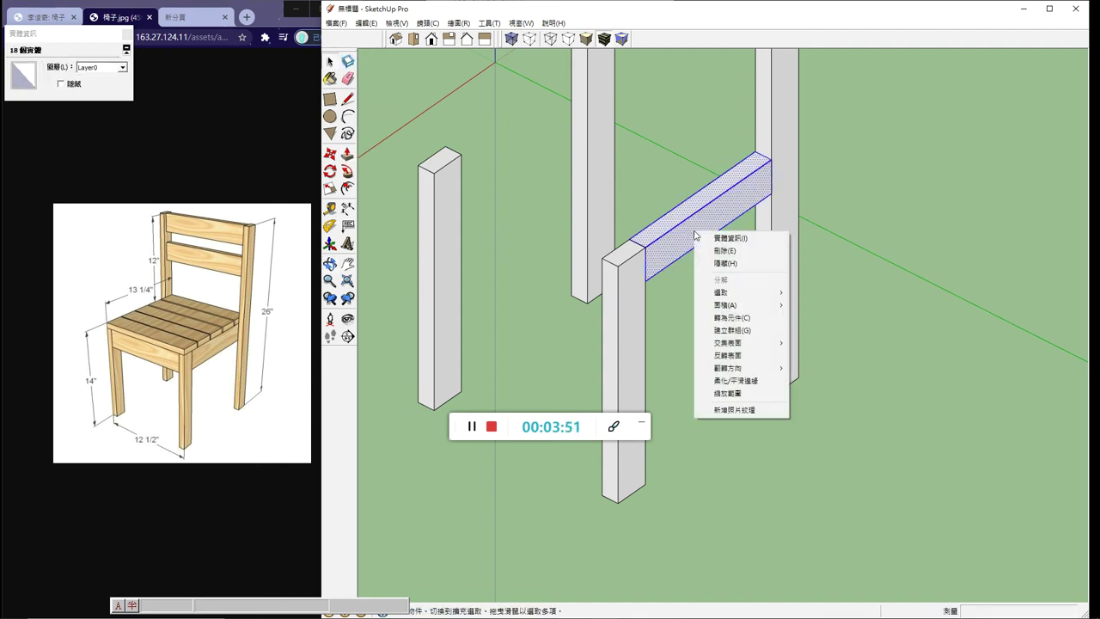
{"action": "left_click", "coordinate": [726, 318]}
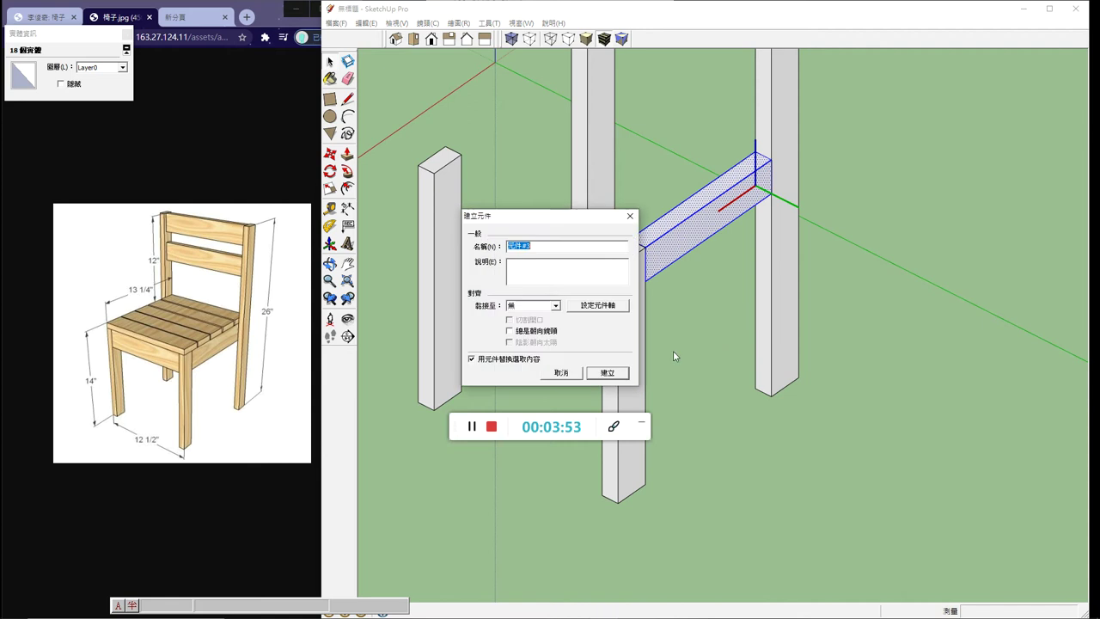
{"action": "left_click", "coordinate": [610, 373]}
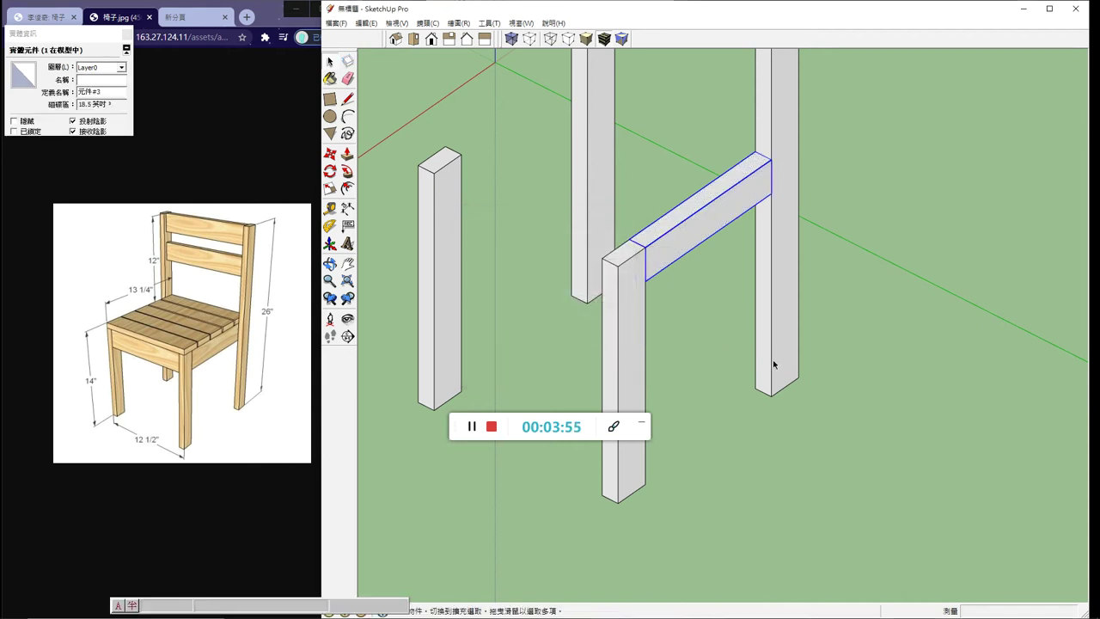
{"action": "scroll", "coordinate": [773, 364], "scroll_direction": "down", "scroll_amount": 2}
{"action": "scroll", "coordinate": [761, 380], "scroll_direction": "down", "scroll_amount": 1}
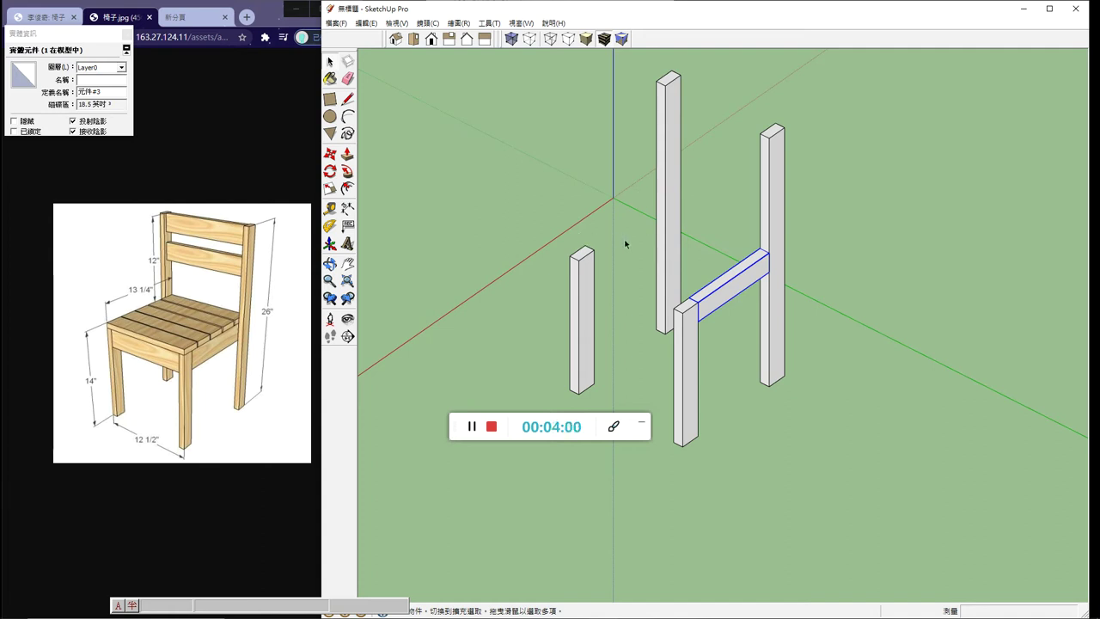
- Copy the side rail across so the copy sits between the left legs
{"action": "left_click", "coordinate": [329, 153]}
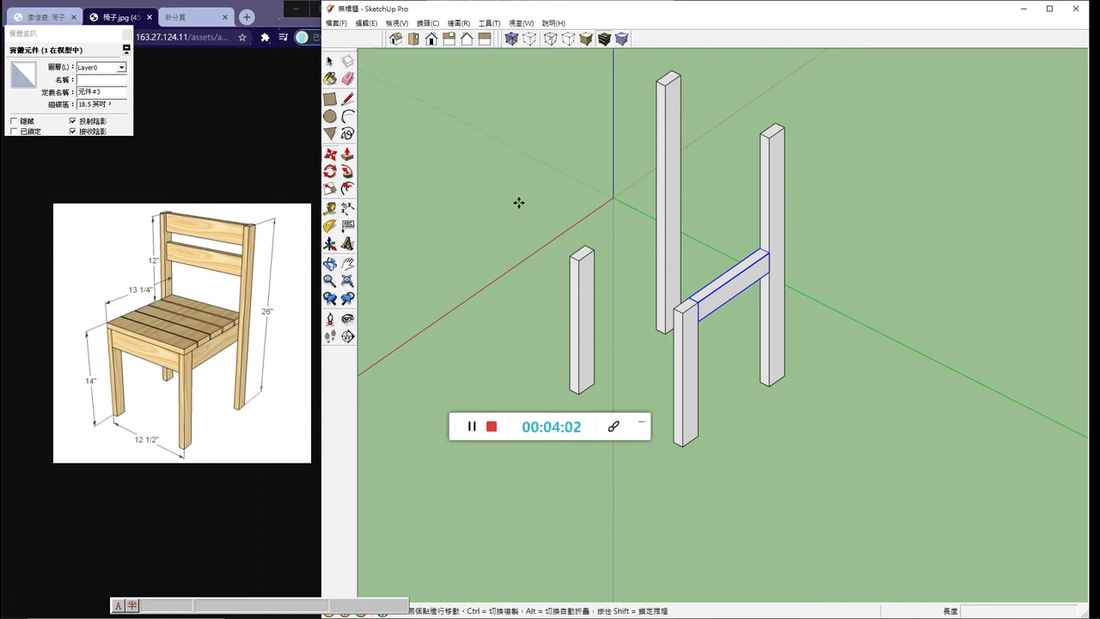
{"action": "left_click", "coordinate": [764, 249]}
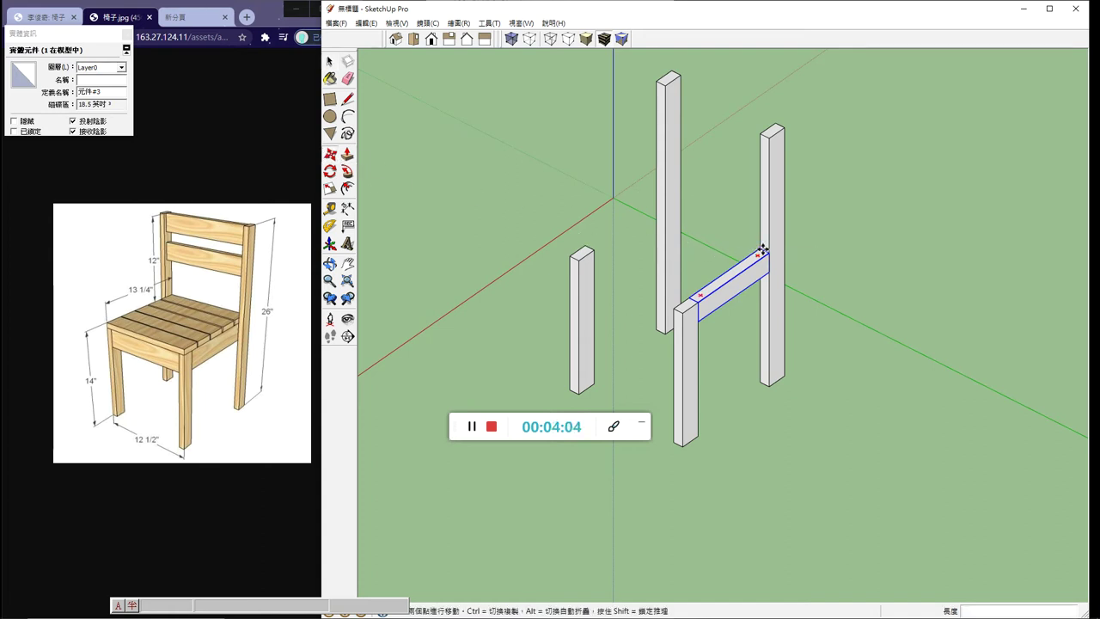
{"action": "left_click", "coordinate": [660, 199]}
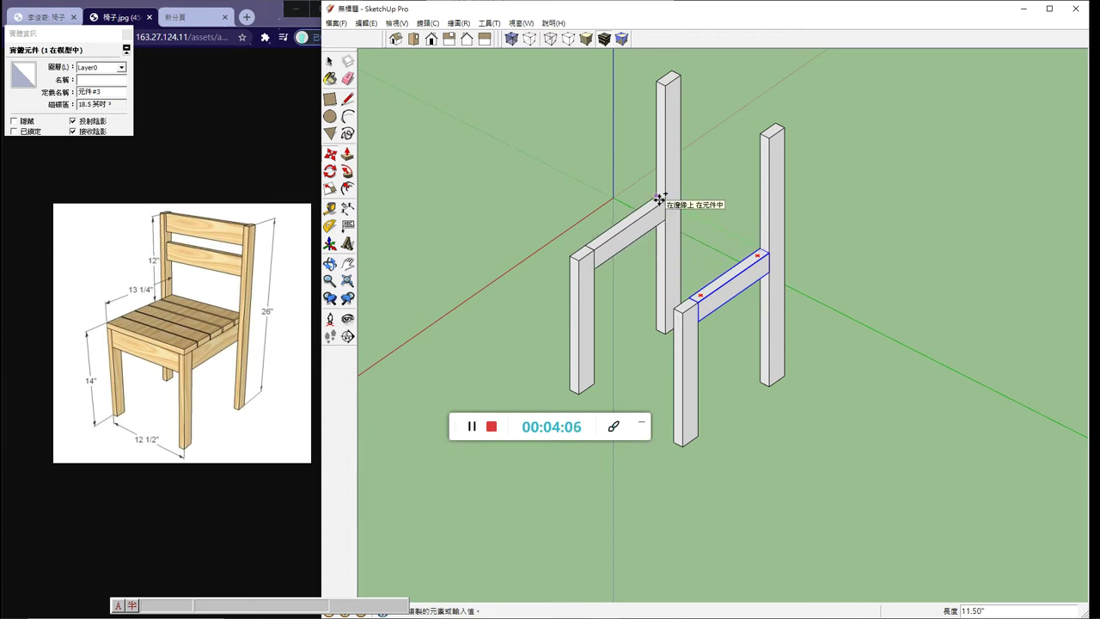
{"action": "left_click", "coordinate": [660, 200]}
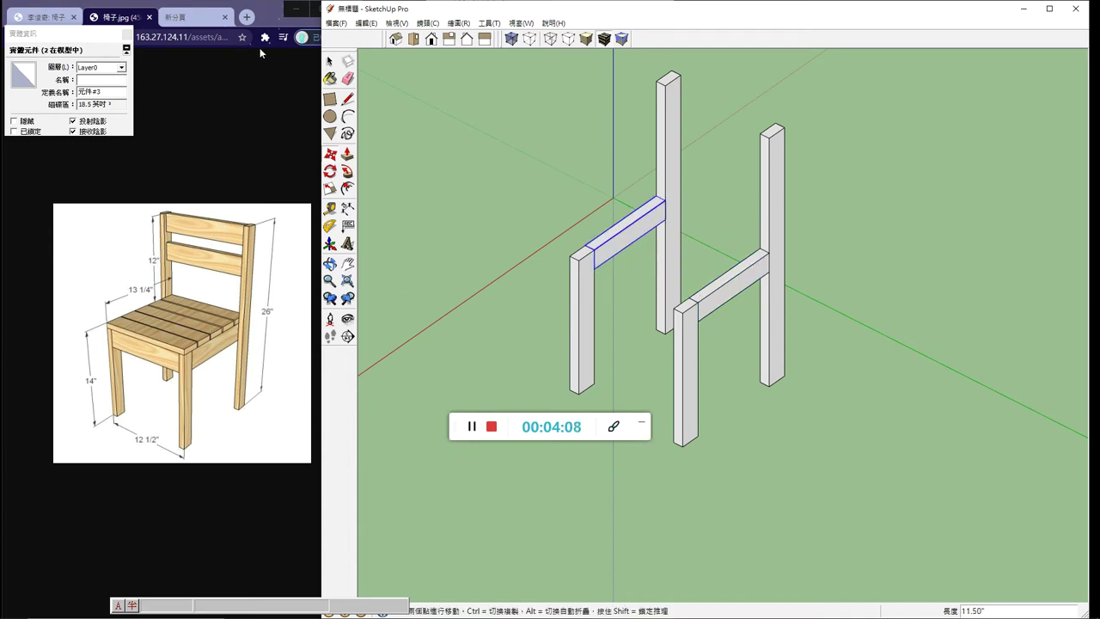
{"action": "left_click", "coordinate": [329, 61]}
{"action": "left_click", "coordinate": [421, 171]}
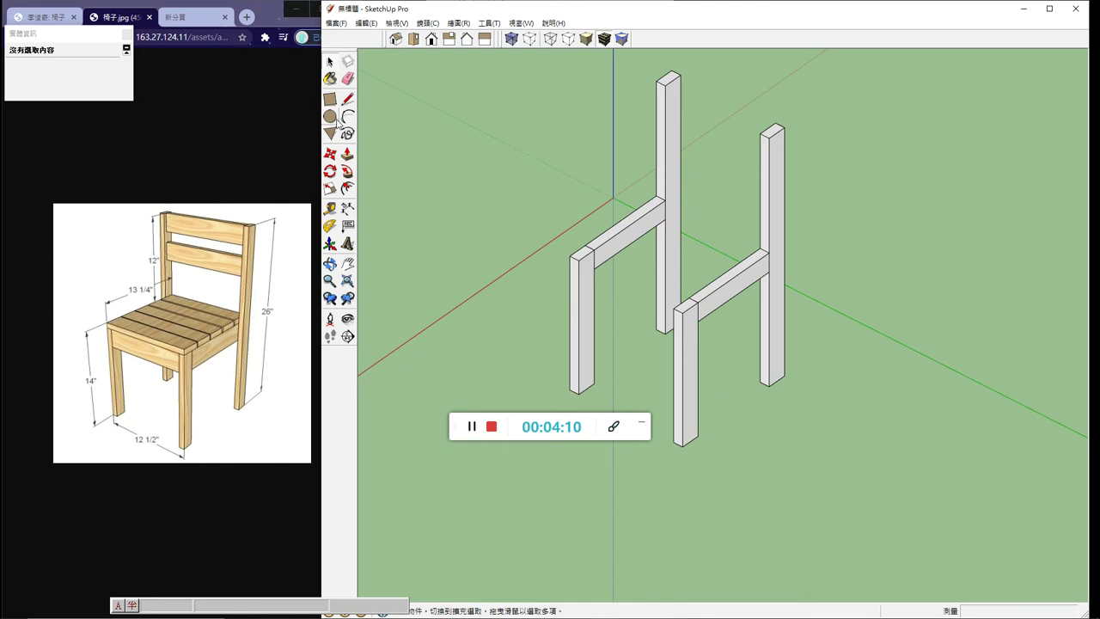
- Copy the left side rail 11.50" up to the top of the rear leg
{"action": "key", "text": "r"}
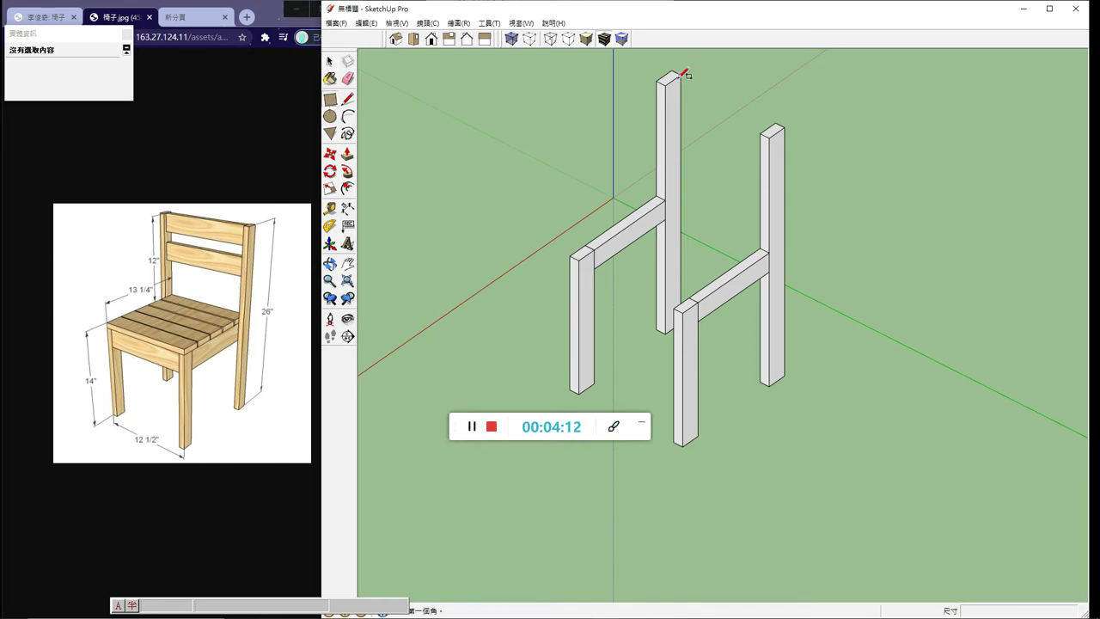
{"action": "left_click", "coordinate": [332, 63]}
{"action": "left_click", "coordinate": [617, 245]}
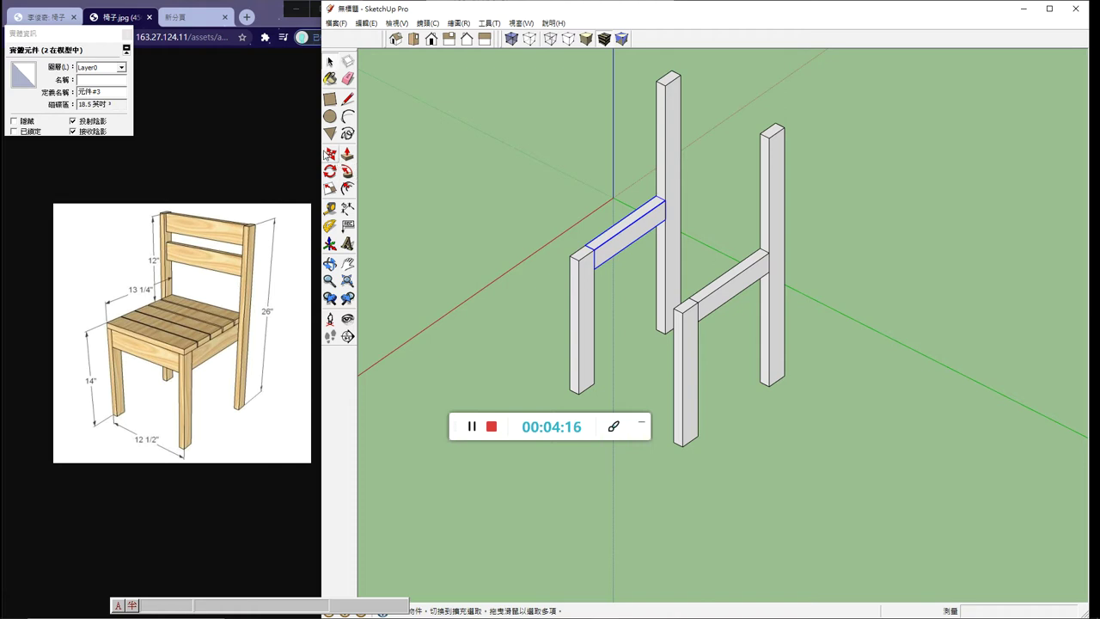
{"action": "key", "text": "m"}
{"action": "key", "text": "ctrl"}
{"action": "left_click", "coordinate": [630, 228]}
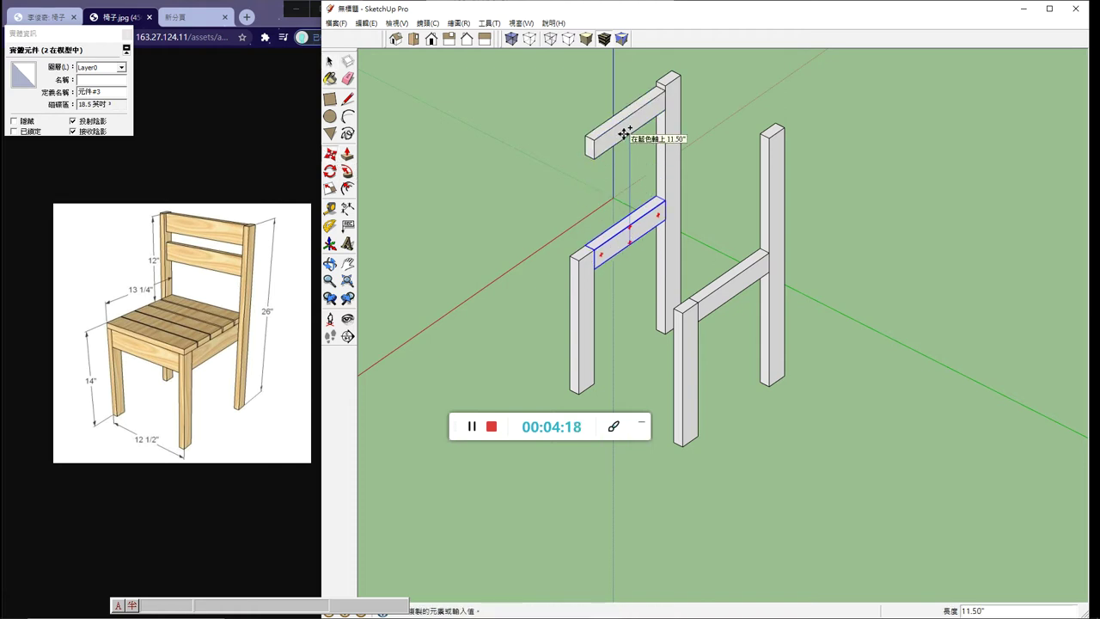
{"action": "left_click", "coordinate": [625, 131]}
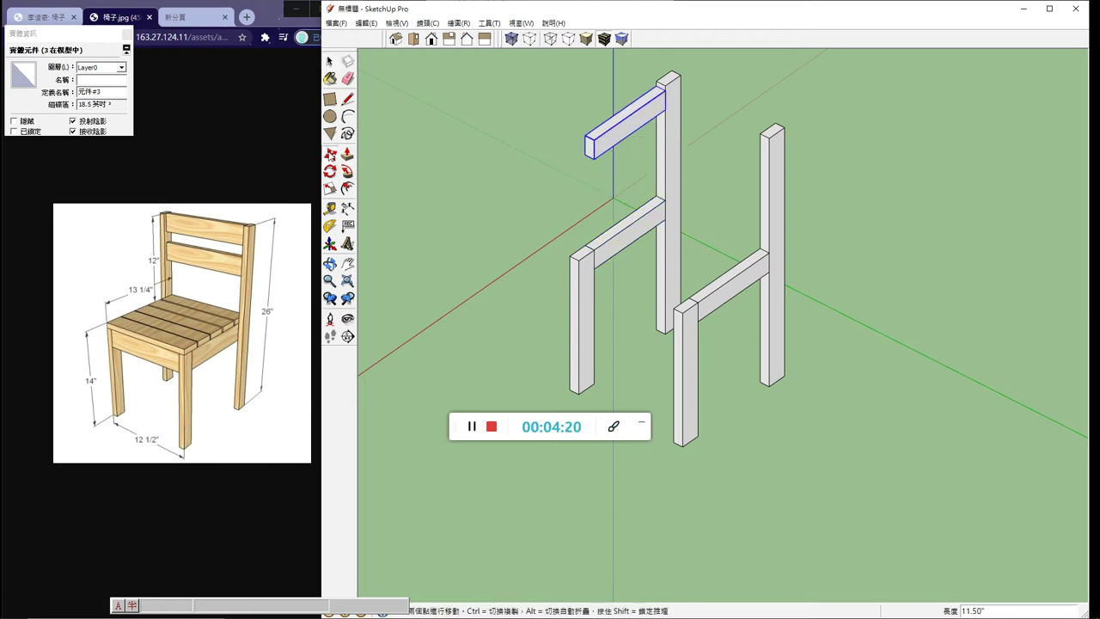
{"action": "left_click", "coordinate": [330, 171]}
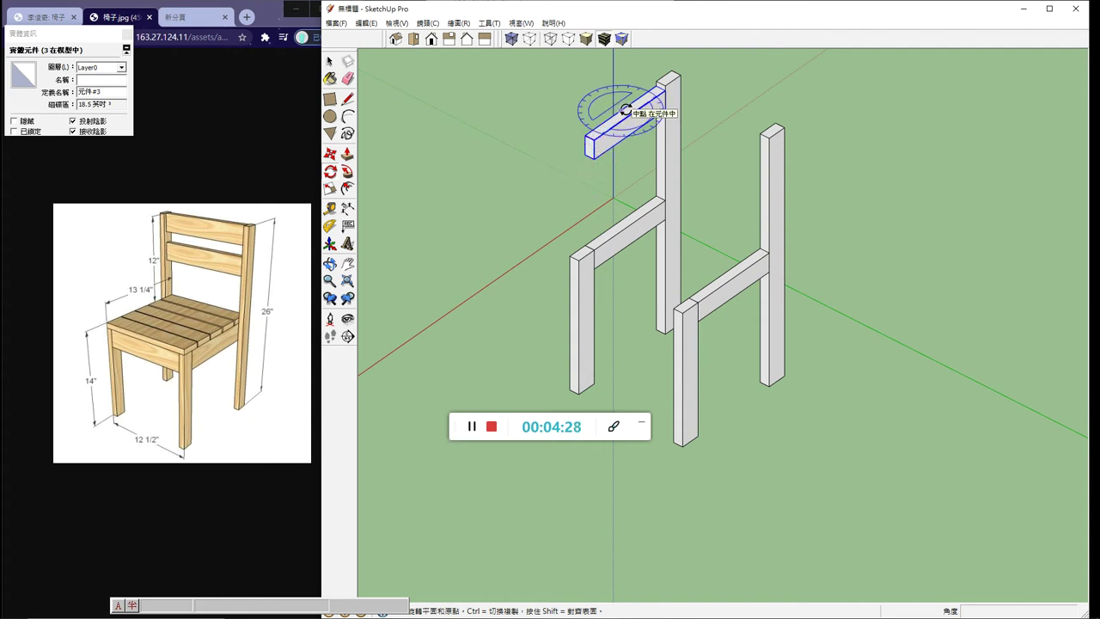
- Turn the copied rail 90° and drop it onto the tops of the back posts
{"action": "left_click", "coordinate": [621, 113]}
{"action": "left_click", "coordinate": [607, 122]}
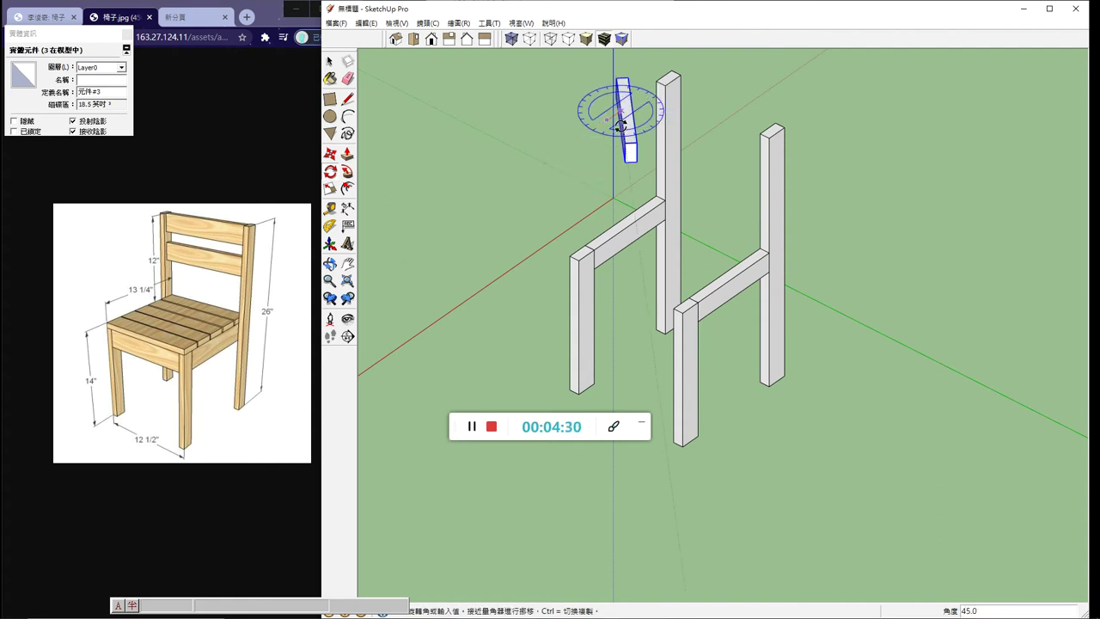
{"action": "left_click", "coordinate": [651, 131]}
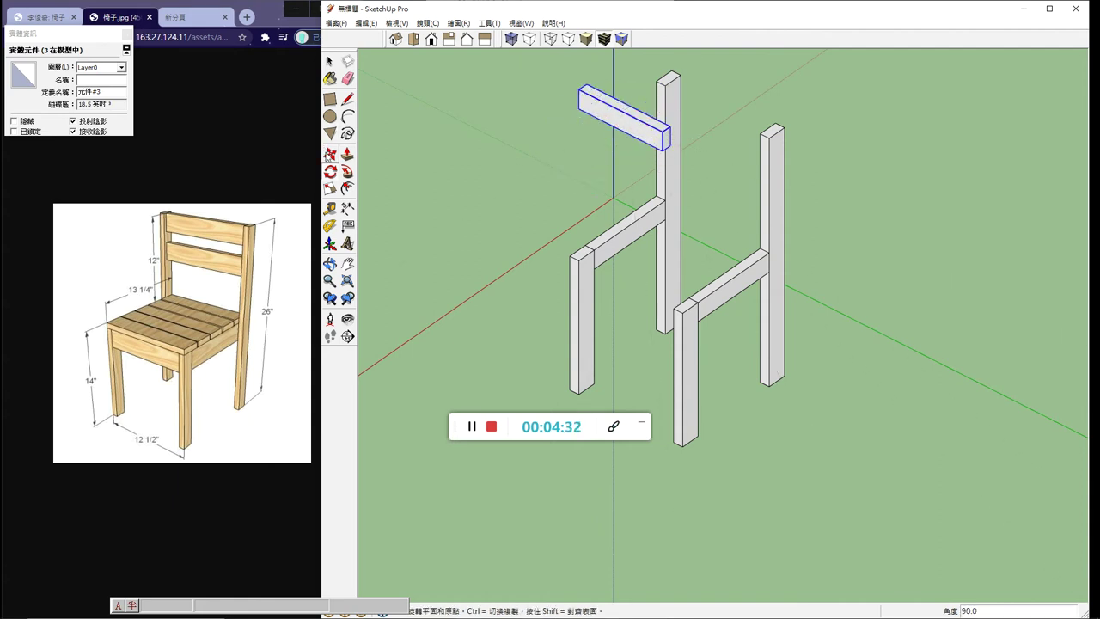
{"action": "key", "text": "m"}
{"action": "left_click", "coordinate": [582, 91]}
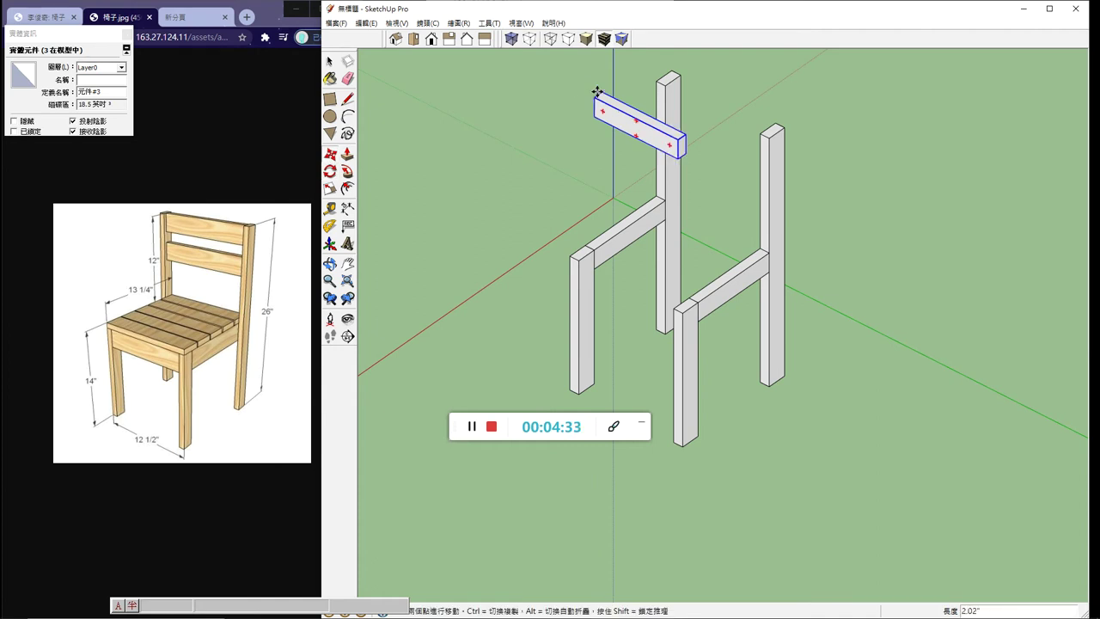
{"action": "left_click", "coordinate": [670, 81]}
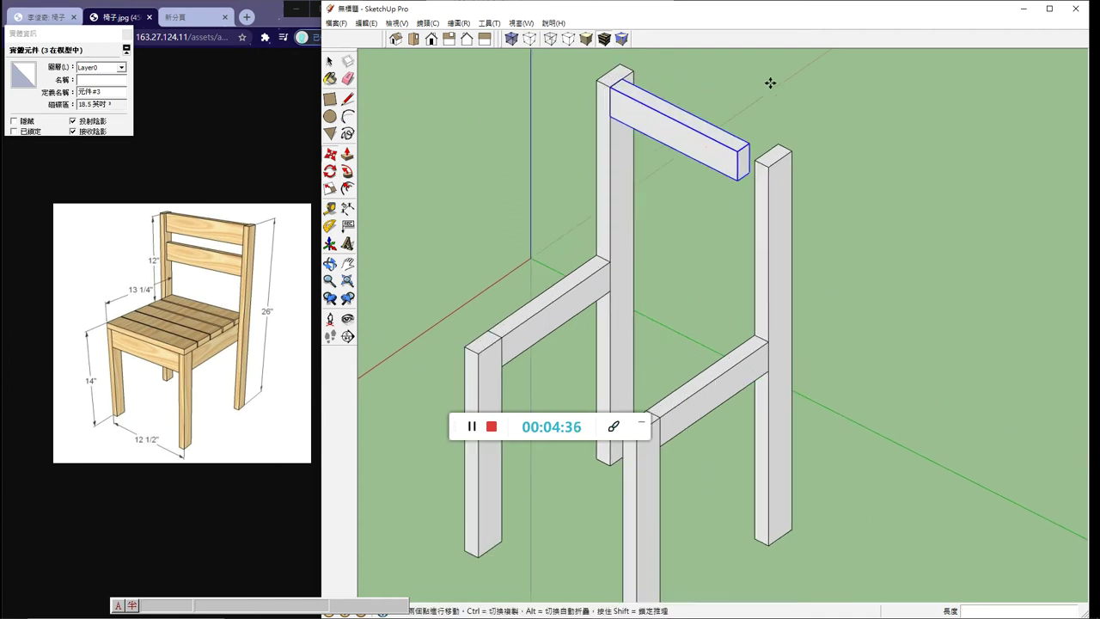
- Nudge the rail 0.5" so it sits flush against the tall back leg
{"action": "scroll", "coordinate": [767, 86], "scroll_direction": "up", "scroll_amount": 5}
{"action": "scroll", "coordinate": [536, 82], "scroll_direction": "up", "scroll_amount": 3}
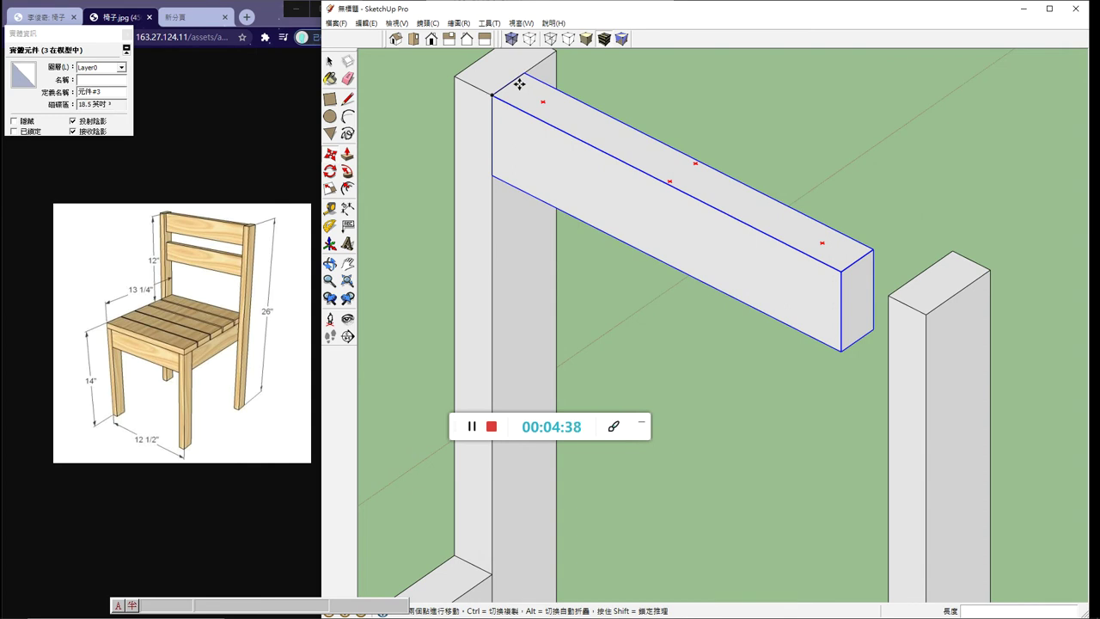
{"action": "left_click", "coordinate": [512, 80]}
{"action": "left_click", "coordinate": [521, 74]}
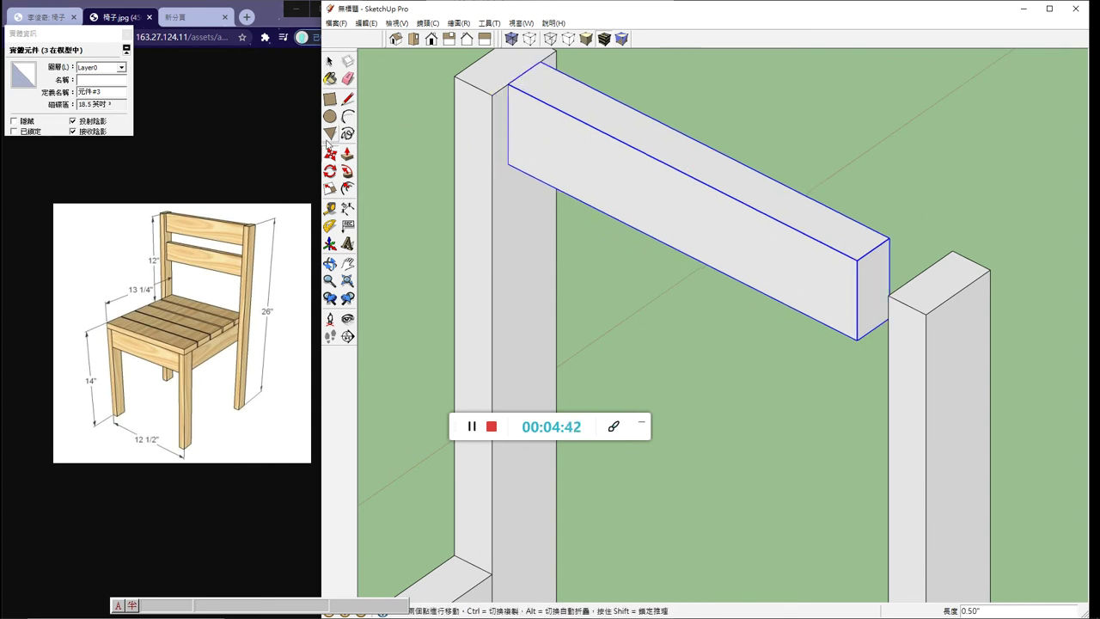
{"action": "scroll", "coordinate": [712, 268], "scroll_direction": "down", "scroll_amount": 1}
{"action": "scroll", "coordinate": [713, 268], "scroll_direction": "down", "scroll_amount": 1}
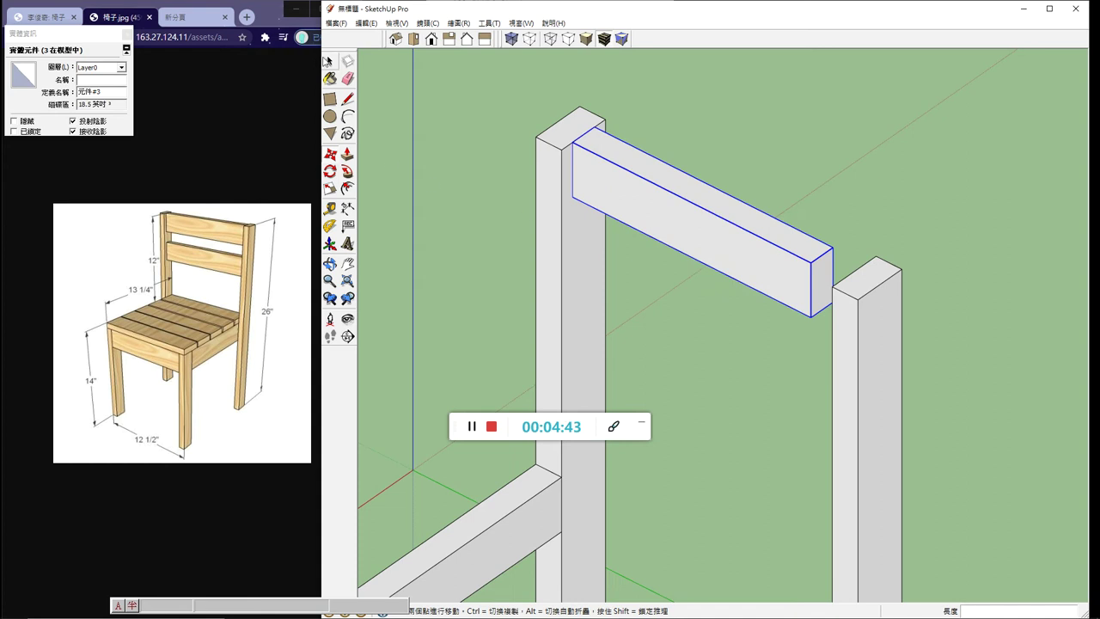
{"action": "left_click", "coordinate": [328, 60]}
{"action": "scroll", "coordinate": [652, 270], "scroll_direction": "down", "scroll_amount": 2}
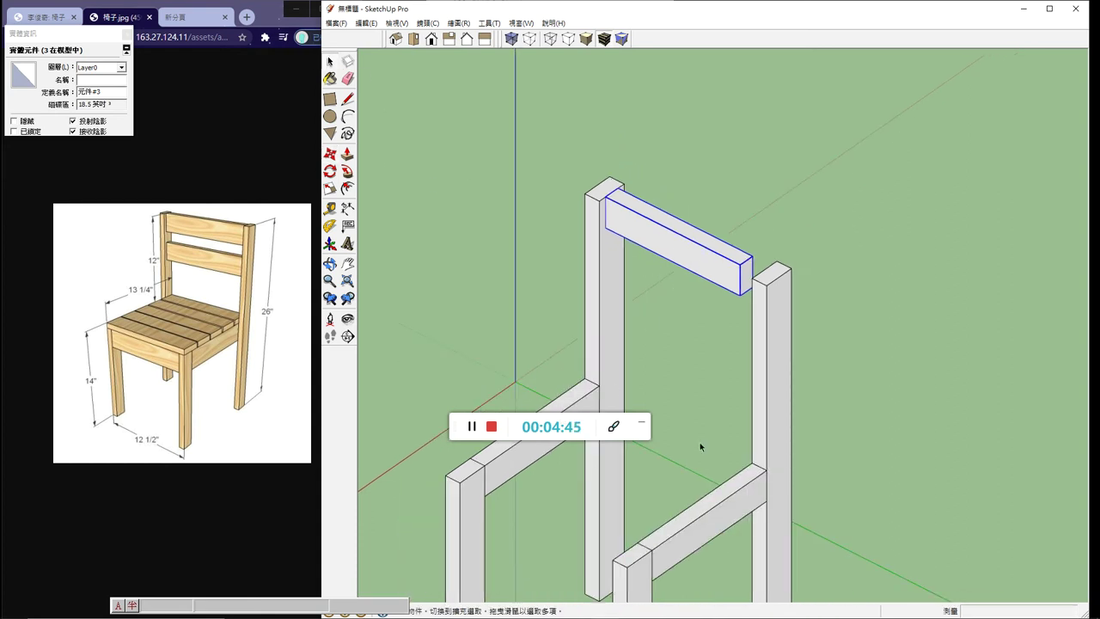
{"action": "double_click", "coordinate": [700, 266]}
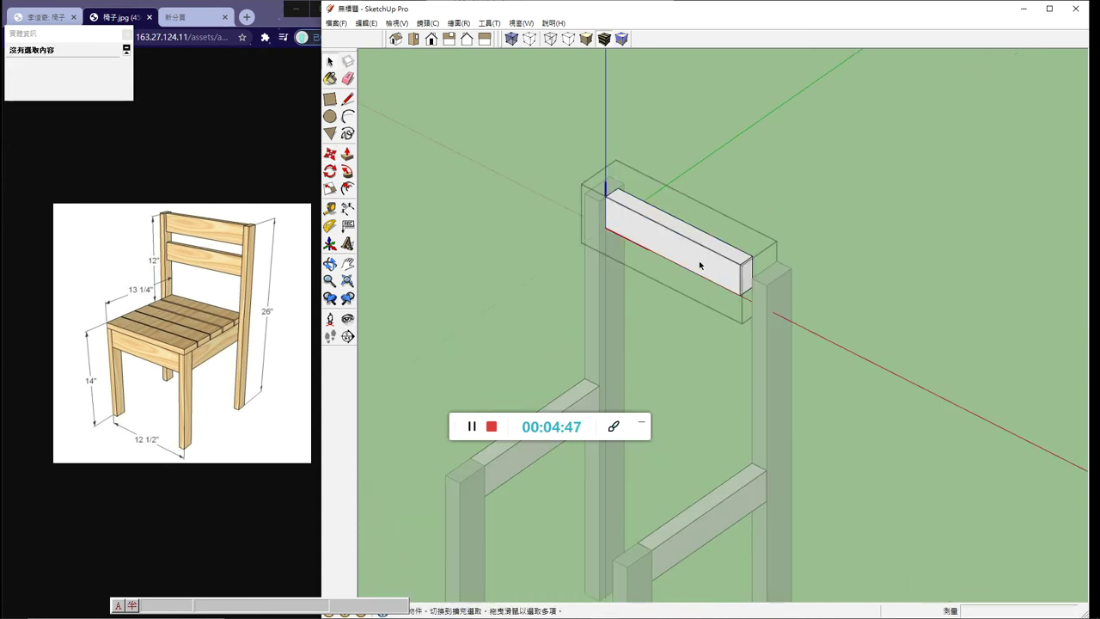
- Make the top backrest rail a unique component
{"action": "left_click", "coordinate": [774, 176]}
{"action": "right_click", "coordinate": [680, 256]}
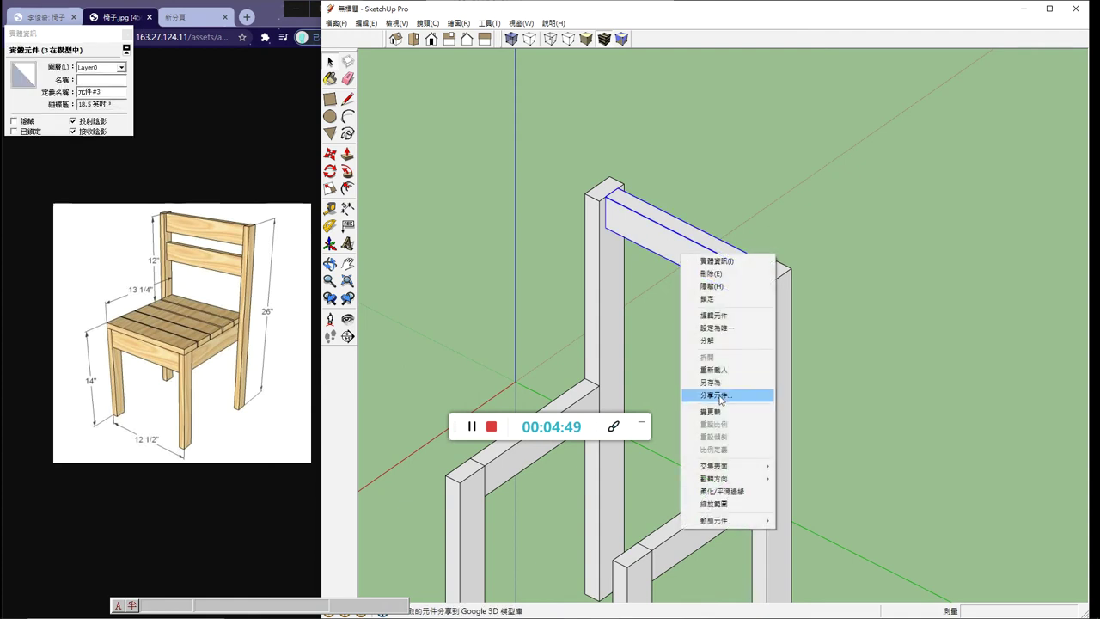
{"action": "left_click", "coordinate": [718, 328]}
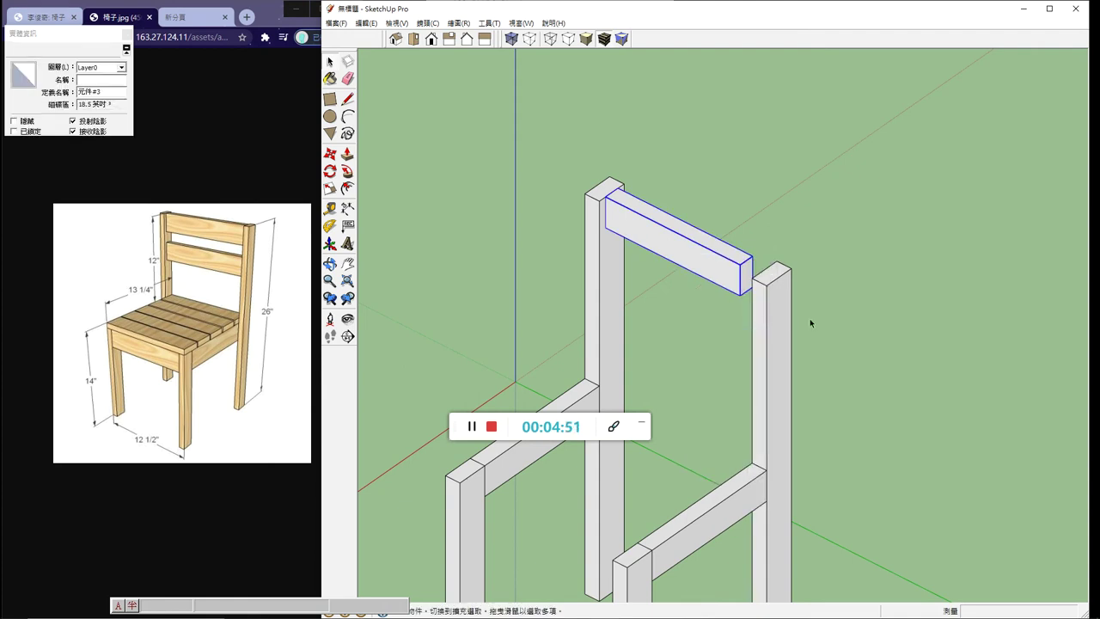
- Push/Pull the rail's right end face out 1.25" to reach the right back post
{"action": "double_click", "coordinate": [747, 280]}
{"action": "left_click", "coordinate": [746, 277]}
{"action": "left_click", "coordinate": [347, 153]}
{"action": "left_click", "coordinate": [746, 271]}
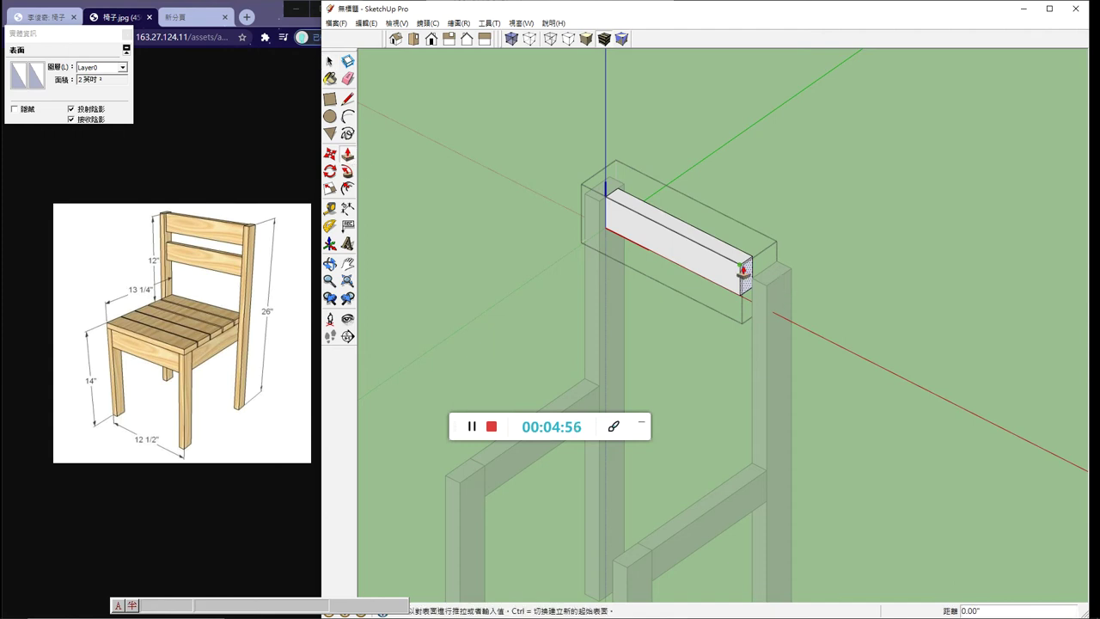
{"action": "left_click", "coordinate": [767, 278]}
- Copy the top backrest rail straight down to sit a few inches below it
{"action": "left_click", "coordinate": [329, 61]}
{"action": "left_click", "coordinate": [435, 222]}
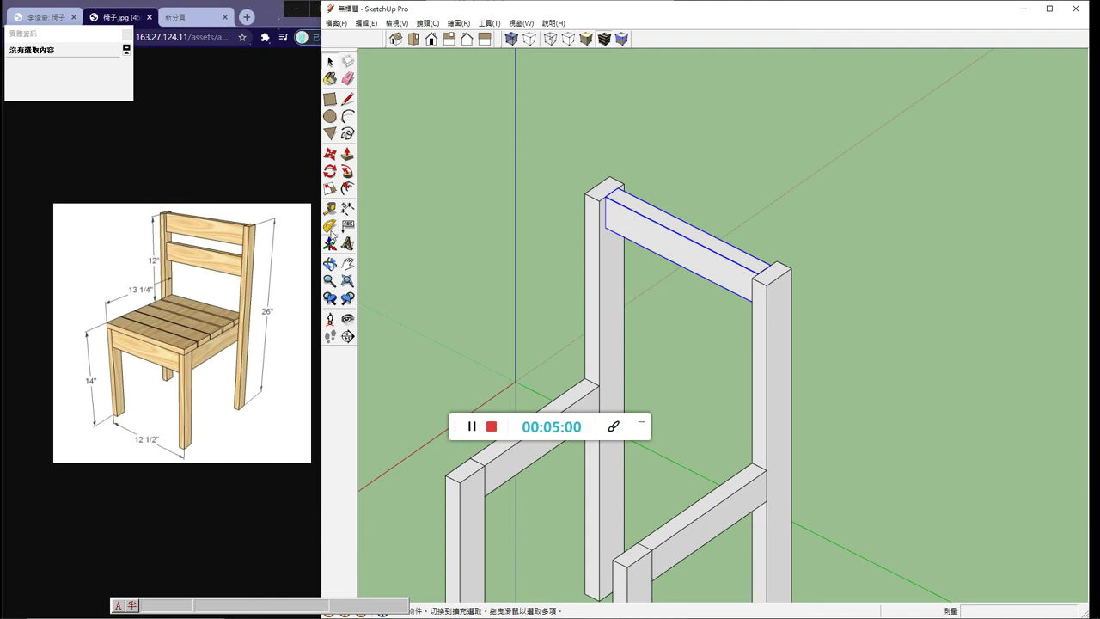
{"action": "left_click", "coordinate": [330, 153]}
{"action": "left_click", "coordinate": [609, 230]}
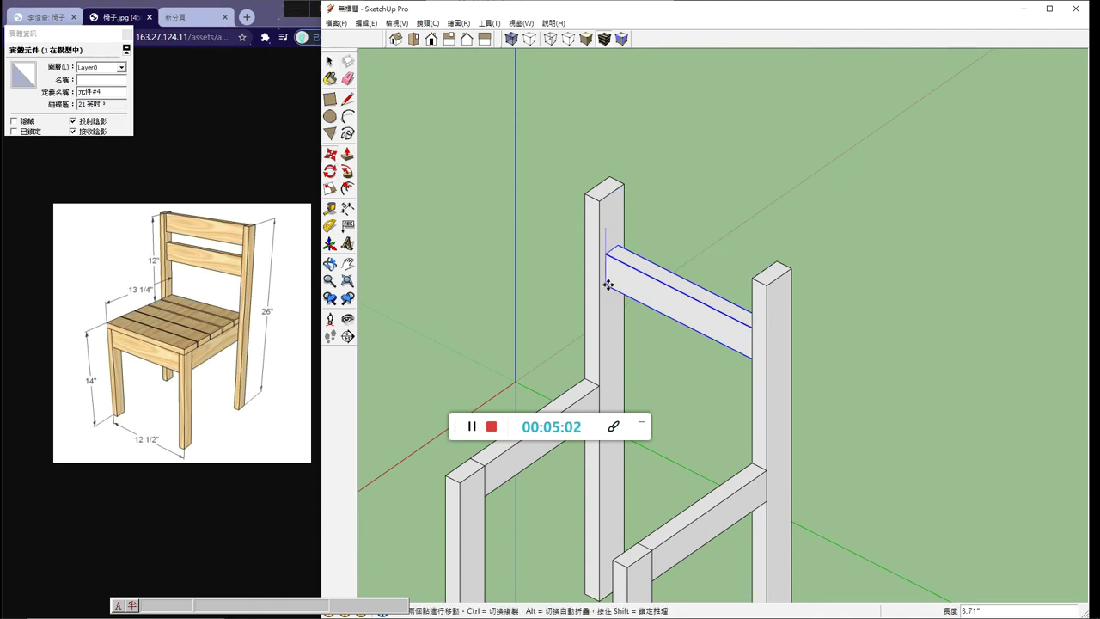
{"action": "key", "text": "ctrl"}
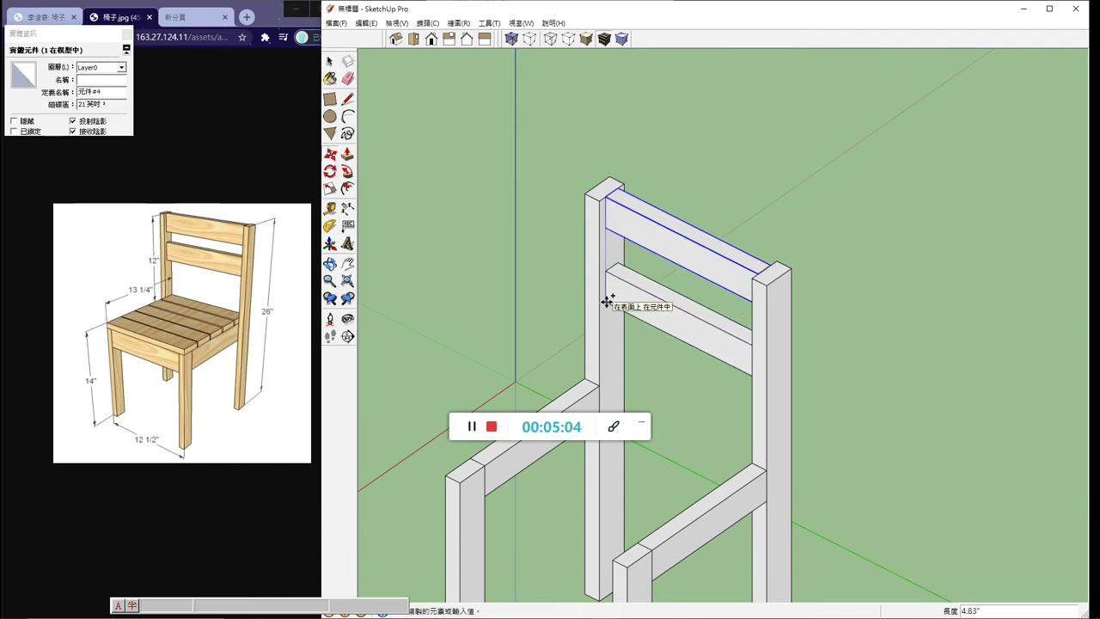
{"action": "left_click", "coordinate": [607, 301]}
- Orbit to inspect the chair's back and select the lower backrest rail
{"action": "scroll", "coordinate": [688, 246], "scroll_direction": "down", "scroll_amount": 3}
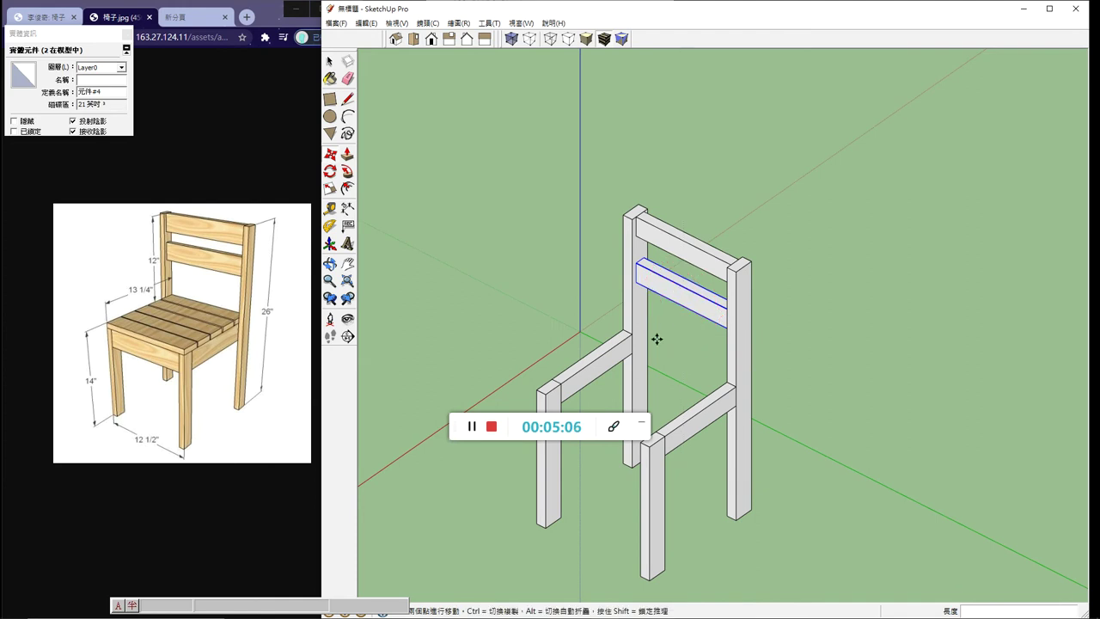
{"action": "mouse_move", "coordinate": [596, 395]}
{"action": "middle_mouse_down"}
{"action": "mouse_move", "coordinate": [537, 344]}
{"action": "mouse_move", "coordinate": [487, 354]}
{"action": "middle_mouse_up"}
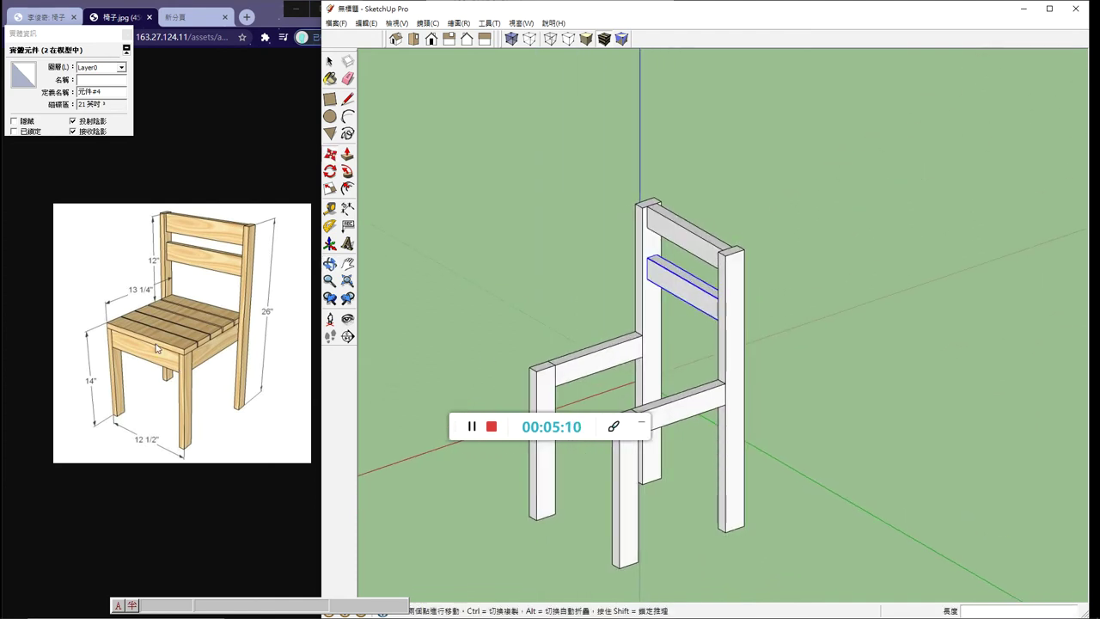
{"action": "scroll", "coordinate": [530, 267], "scroll_direction": "down", "scroll_amount": 2}
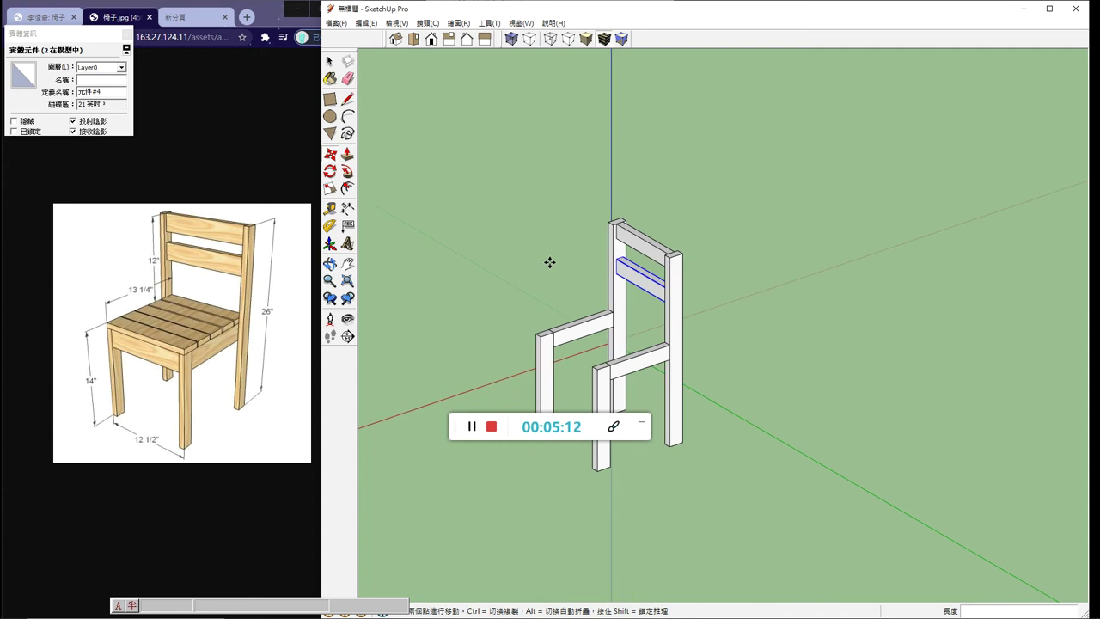
{"action": "left_click", "coordinate": [329, 61]}
{"action": "left_click", "coordinate": [479, 233]}
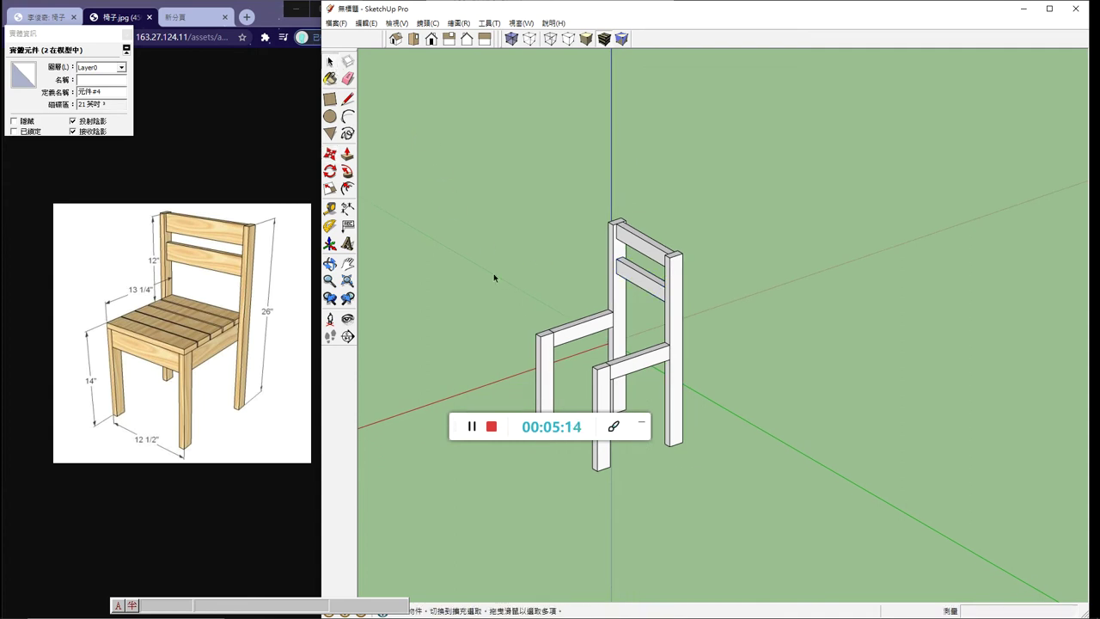
{"action": "scroll", "coordinate": [558, 346], "scroll_direction": "up", "scroll_amount": 2}
{"action": "left_click", "coordinate": [673, 259]}
- Copy the lower backrest rail down to the front as the front seat rail
{"action": "left_click", "coordinate": [334, 156]}
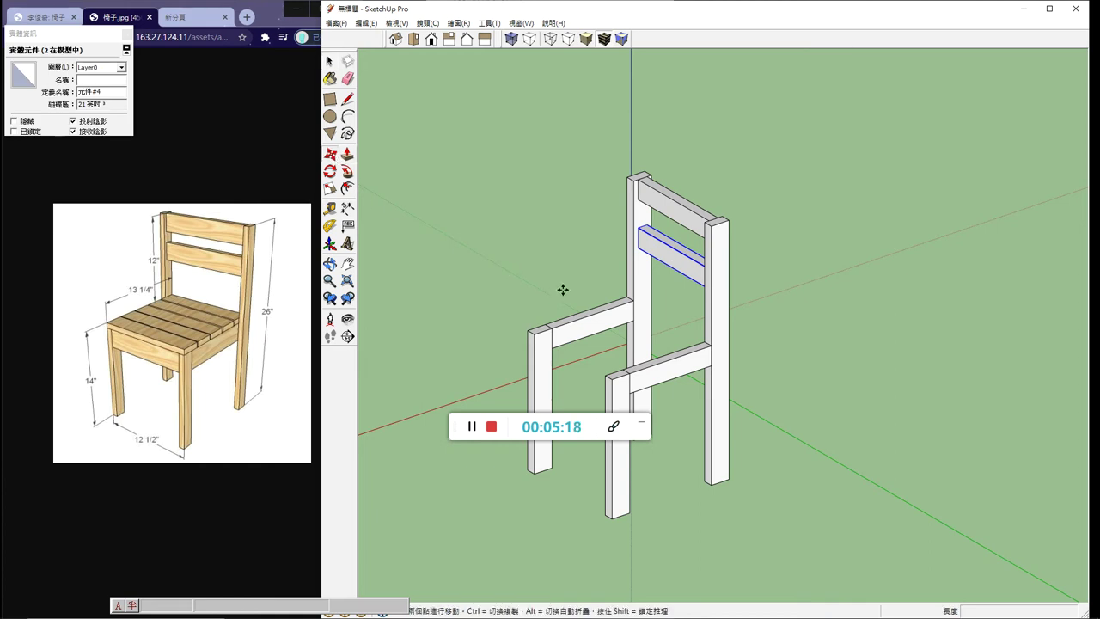
{"action": "left_click_drag", "start_coordinate": [638, 230], "coordinate": [567, 319]}
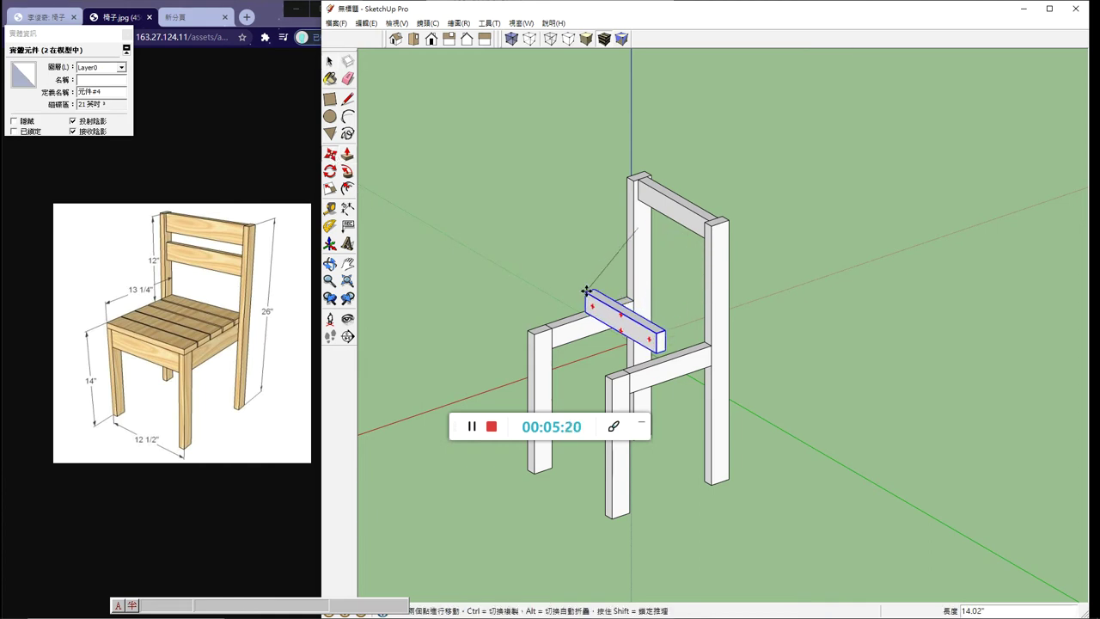
{"action": "key", "text": "ctrl"}
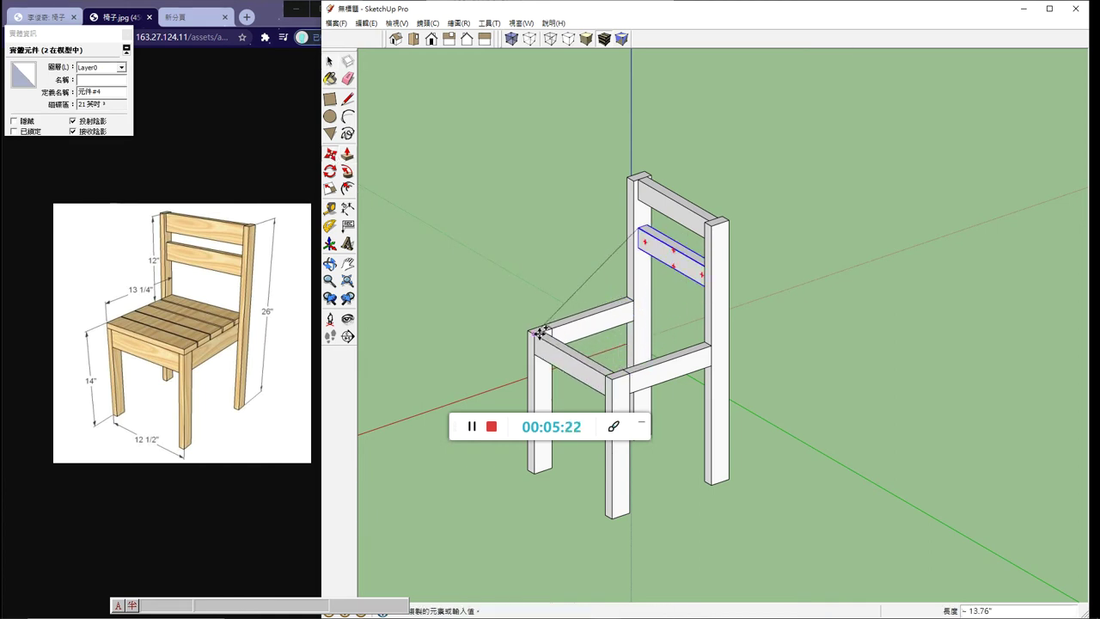
{"action": "left_click_drag", "start_coordinate": [567, 319], "coordinate": [537, 338]}
{"action": "left_click", "coordinate": [537, 338]}
{"action": "middle_click_drag", "start_coordinate": [565, 393], "coordinate": [426, 379]}
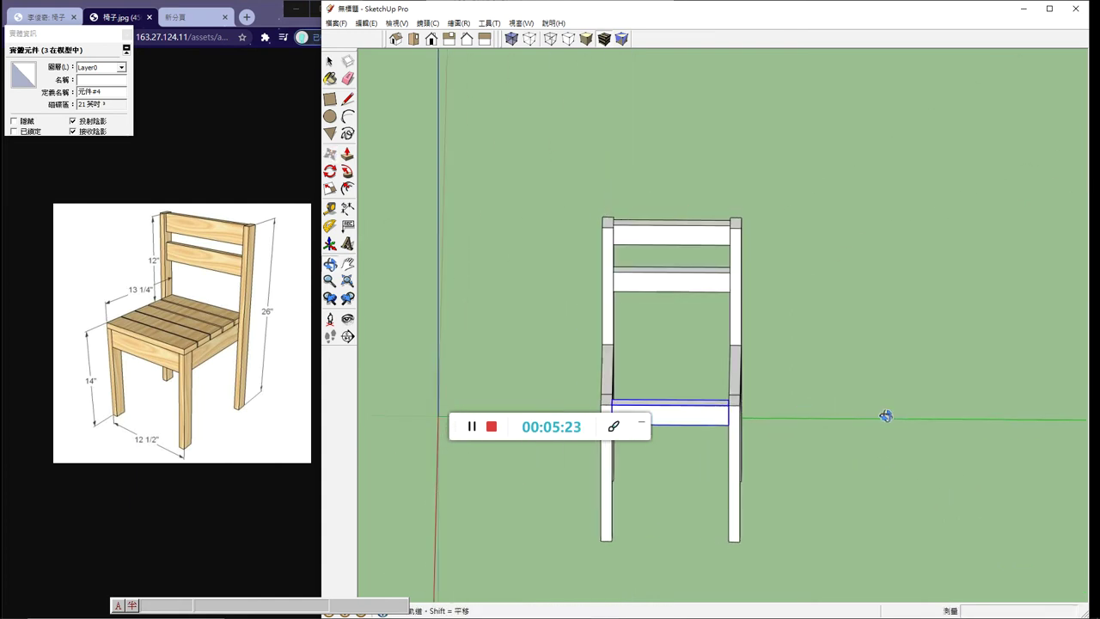
{"action": "middle_click_drag", "start_coordinate": [705, 424], "coordinate": [339, 412]}
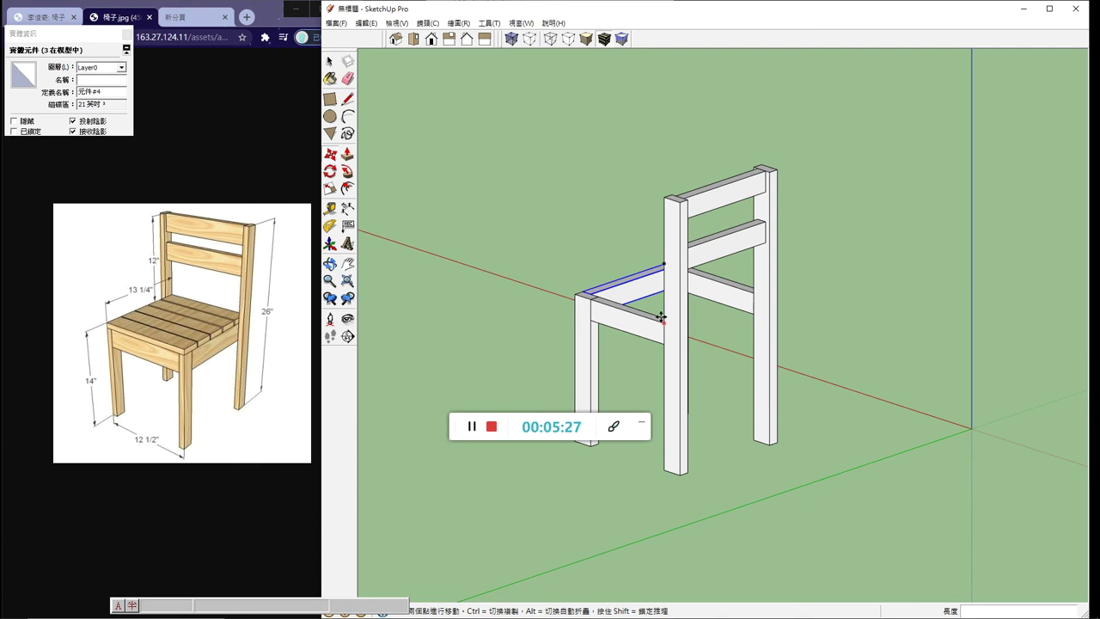
- Copy the seat rail to the far side of the seat, undoing one misplaced copy
{"action": "left_click", "coordinate": [583, 290]}
{"action": "key", "text": "ctrl"}
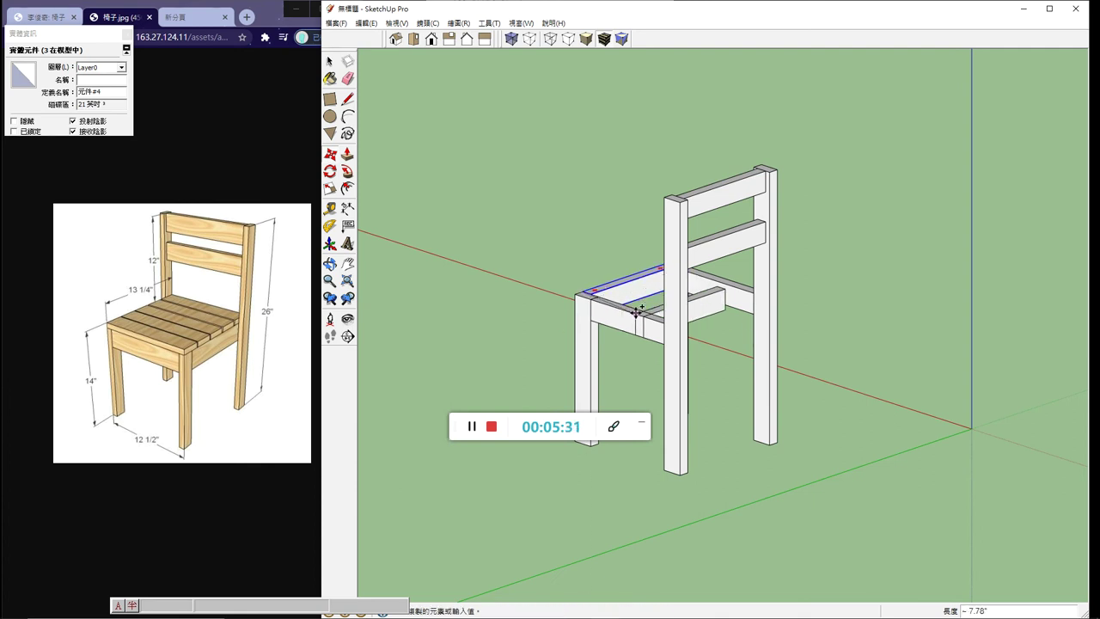
{"action": "left_click", "coordinate": [694, 328]}
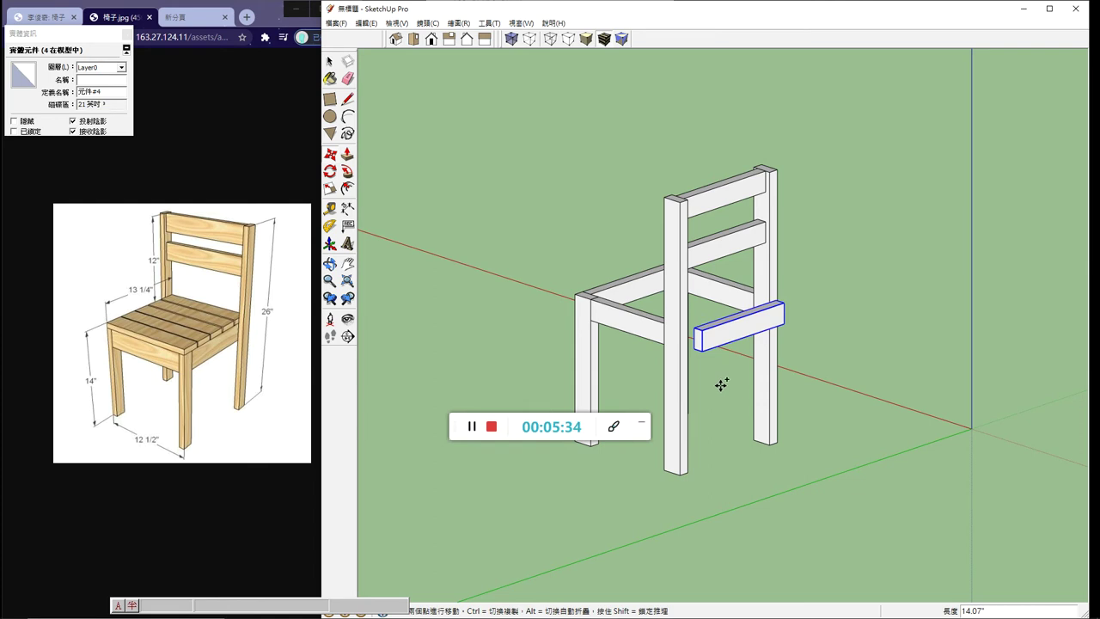
{"action": "key", "text": "ctrl+z"}
{"action": "scroll", "coordinate": [595, 292], "scroll_direction": "up", "scroll_amount": 3}
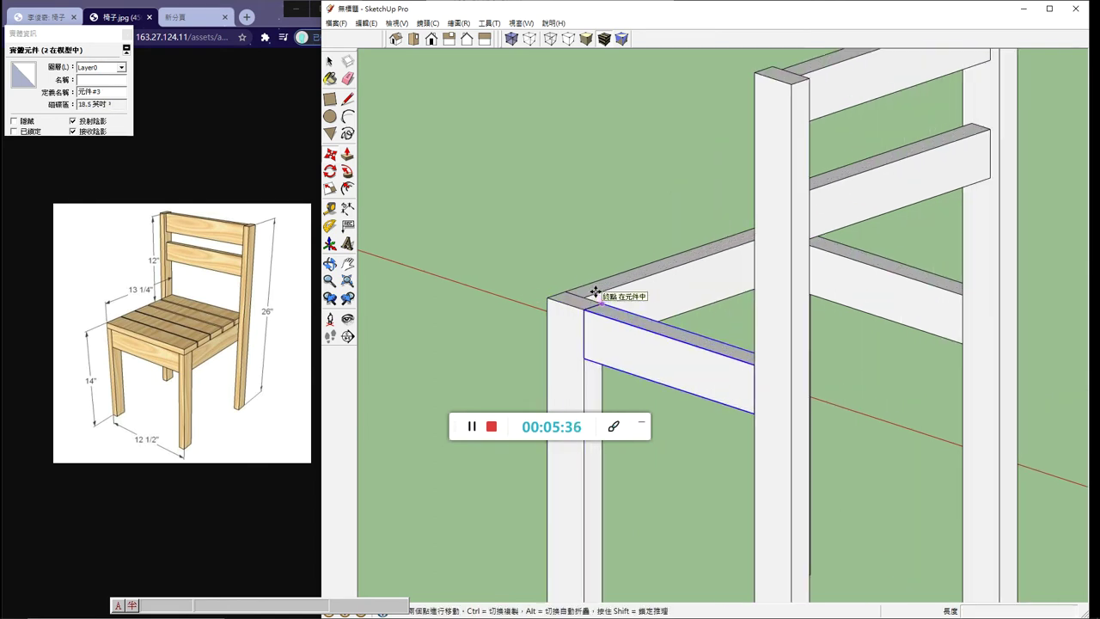
{"action": "left_click", "coordinate": [585, 296]}
{"action": "key", "text": "ctrl"}
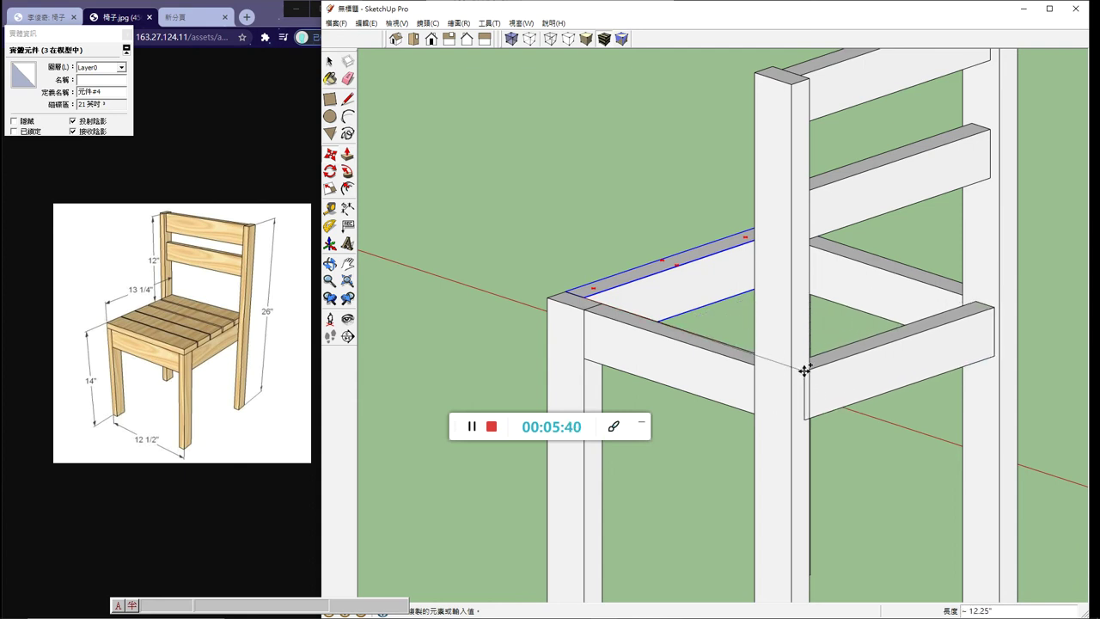
{"action": "left_click", "coordinate": [811, 374]}
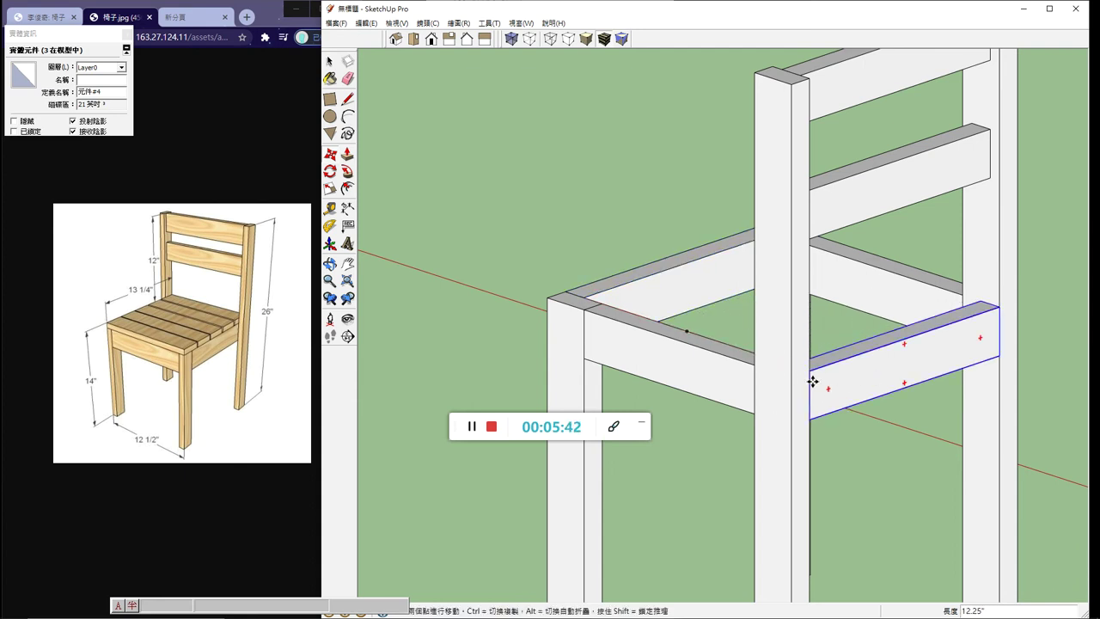
{"action": "scroll", "coordinate": [785, 364], "scroll_direction": "down", "scroll_amount": 5}
{"action": "mouse_move", "coordinate": [786, 363]}
{"action": "middle_mouse_down"}
{"action": "mouse_move", "coordinate": [958, 407]}
{"action": "mouse_move", "coordinate": [774, 336]}
{"action": "mouse_move", "coordinate": [830, 361]}
{"action": "middle_mouse_up"}
{"action": "key", "text": "space"}
{"action": "left_click", "coordinate": [329, 65]}
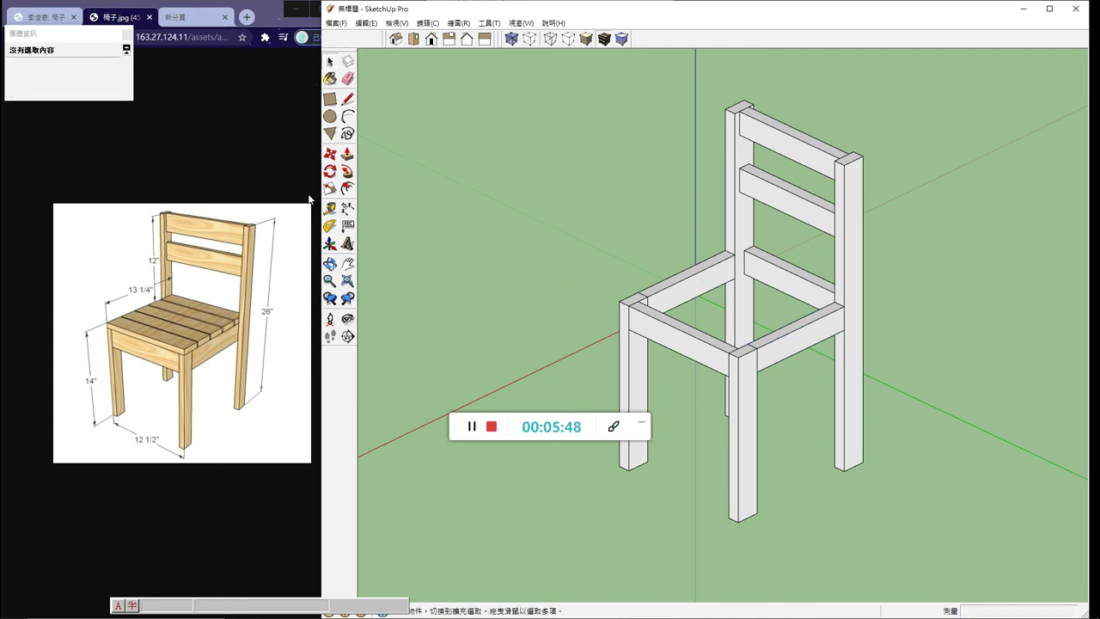
- Copy the front seat rail upward above the seat frame
{"action": "left_click", "coordinate": [331, 101]}
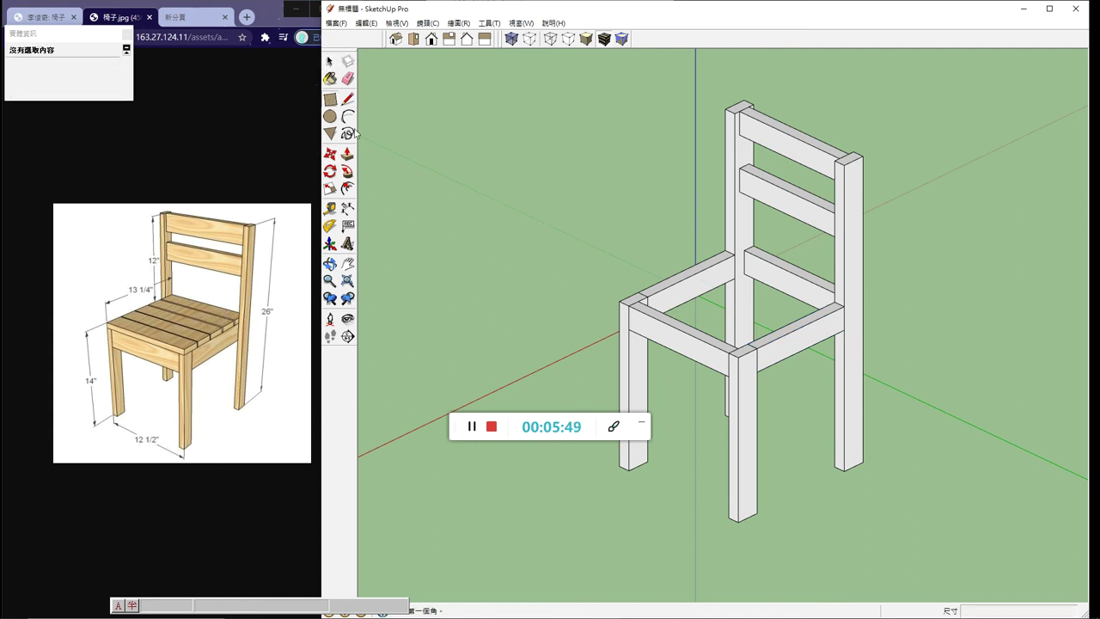
{"action": "left_click", "coordinate": [621, 301]}
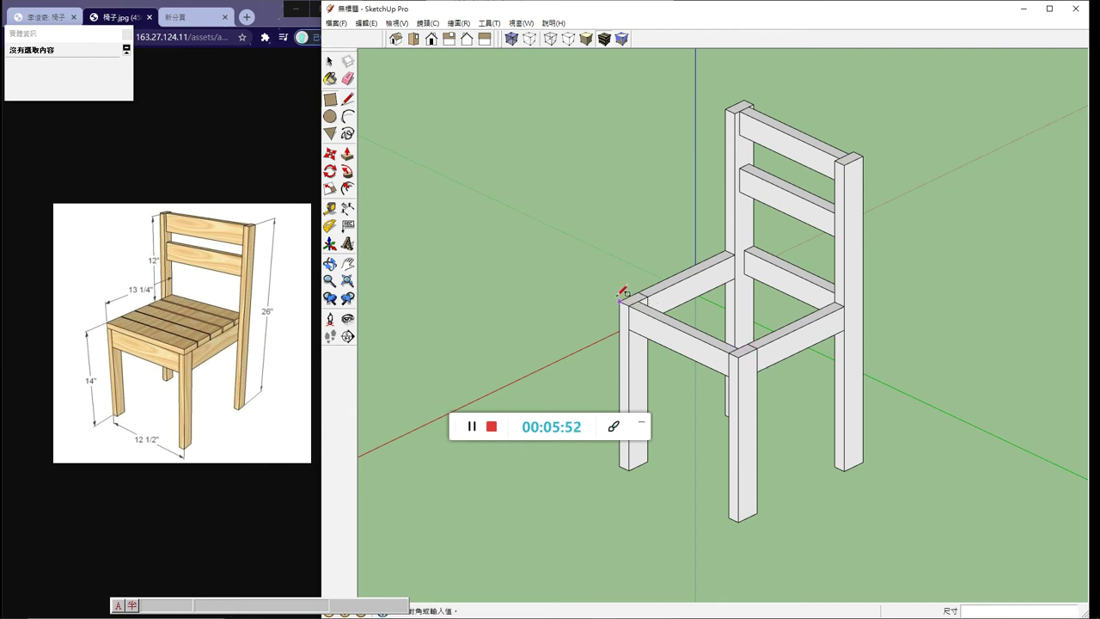
{"action": "left_click", "coordinate": [612, 251]}
{"action": "key", "text": "ctrl+z"}
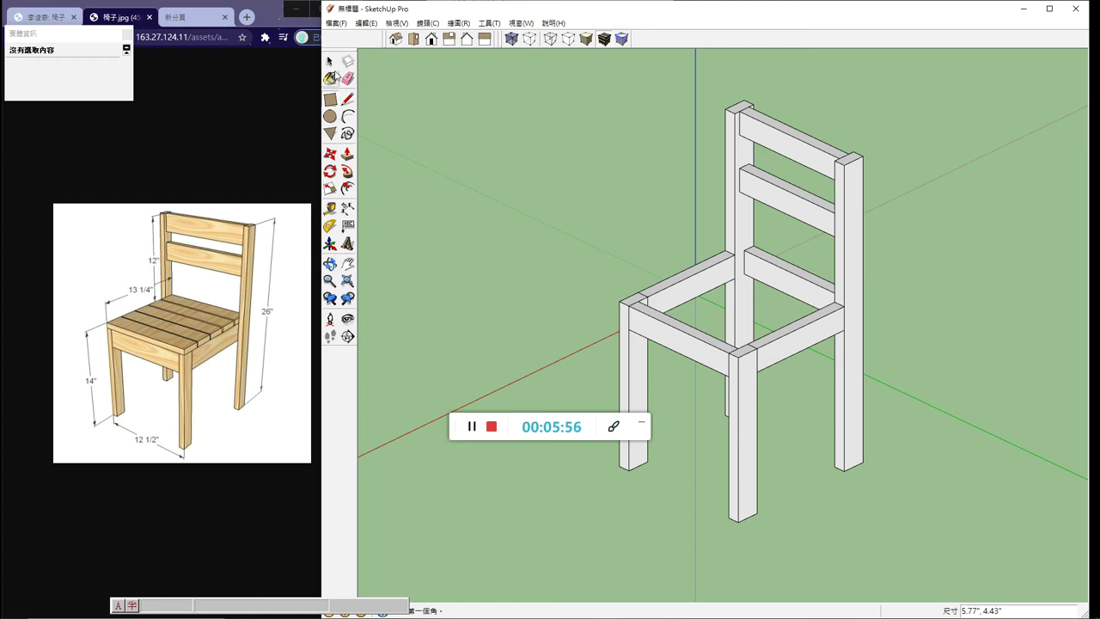
{"action": "left_click", "coordinate": [330, 62]}
{"action": "left_click", "coordinate": [631, 367]}
{"action": "left_click", "coordinate": [648, 317]}
{"action": "left_click", "coordinate": [330, 154]}
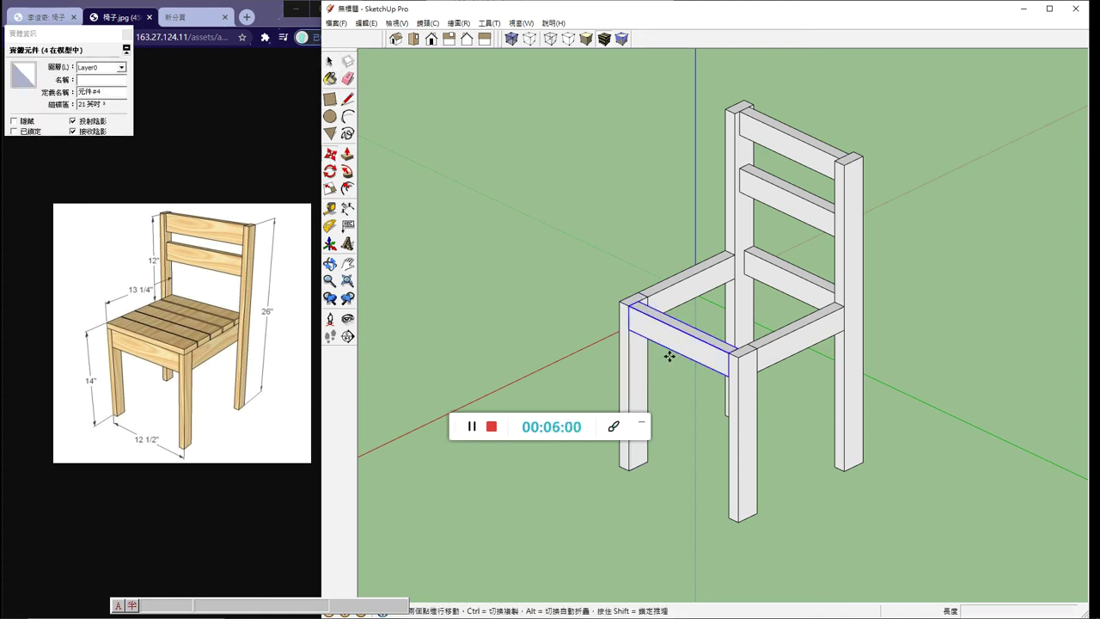
{"action": "left_click", "coordinate": [662, 317]}
{"action": "key", "text": "ctrl"}
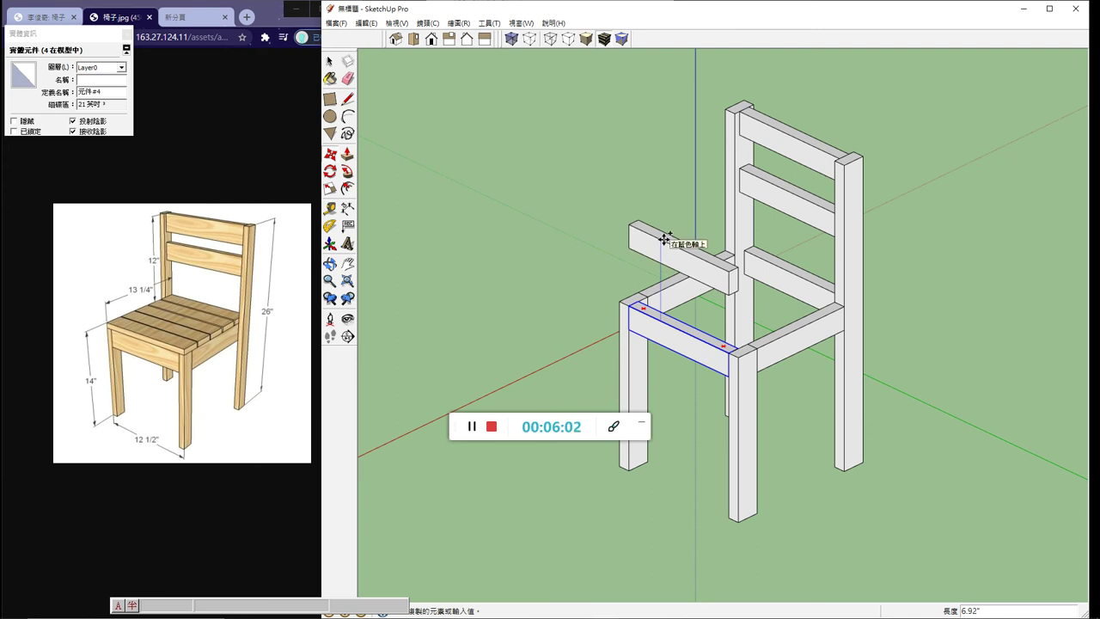
{"action": "left_click", "coordinate": [664, 238]}
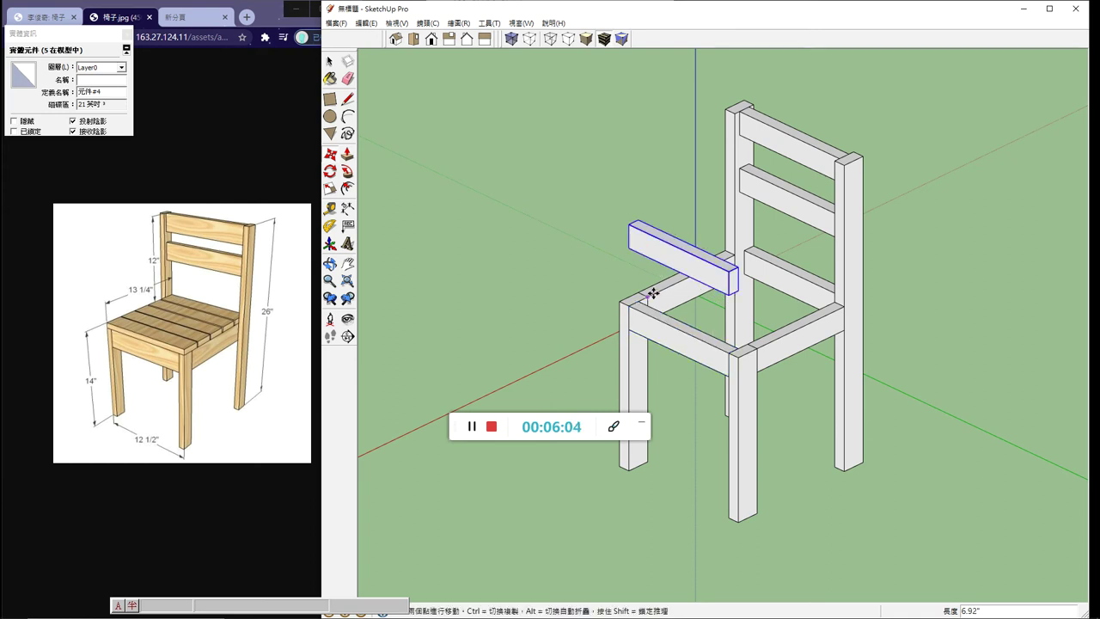
- Rotate the rail copy 90° and lay it flat on the front seat rail
{"action": "right_click", "coordinate": [668, 262]}
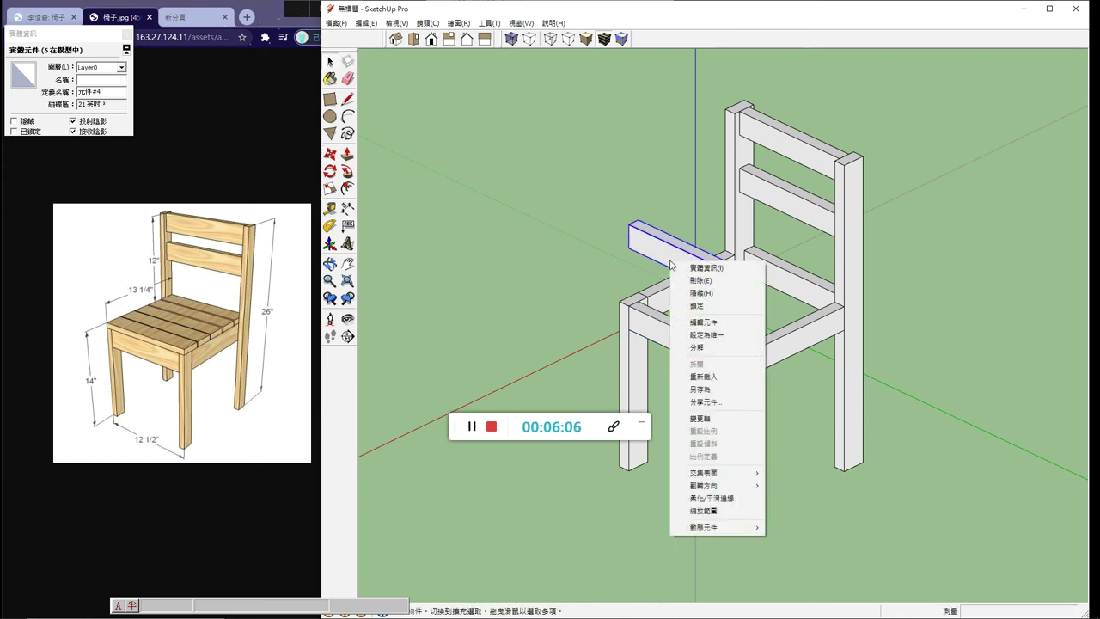
{"action": "left_click", "coordinate": [646, 272]}
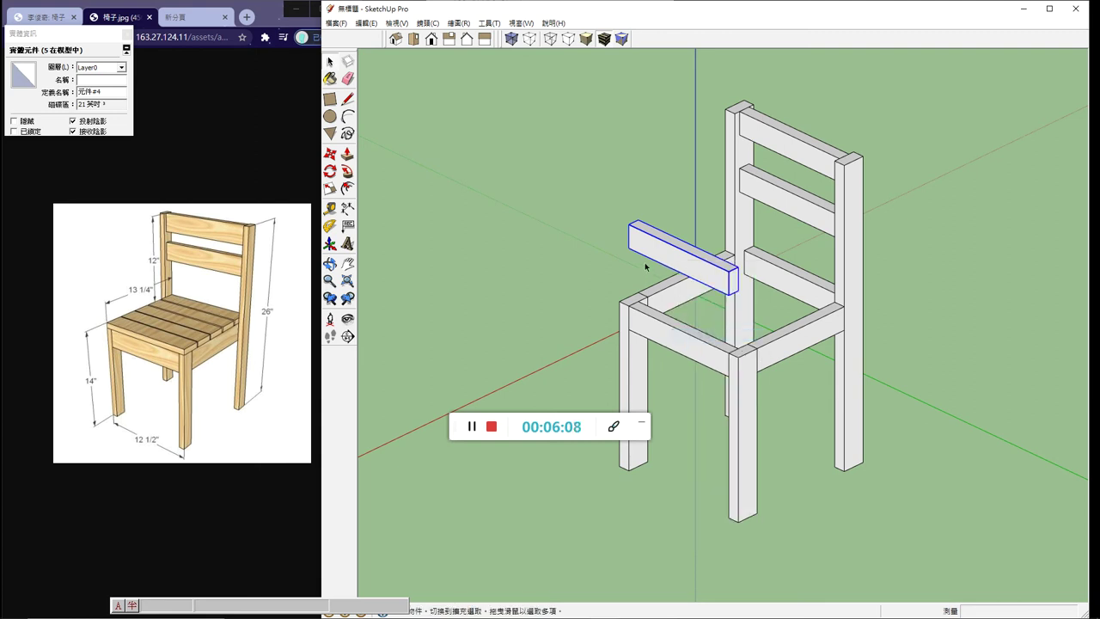
{"action": "left_click", "coordinate": [330, 155]}
{"action": "left_click", "coordinate": [330, 172]}
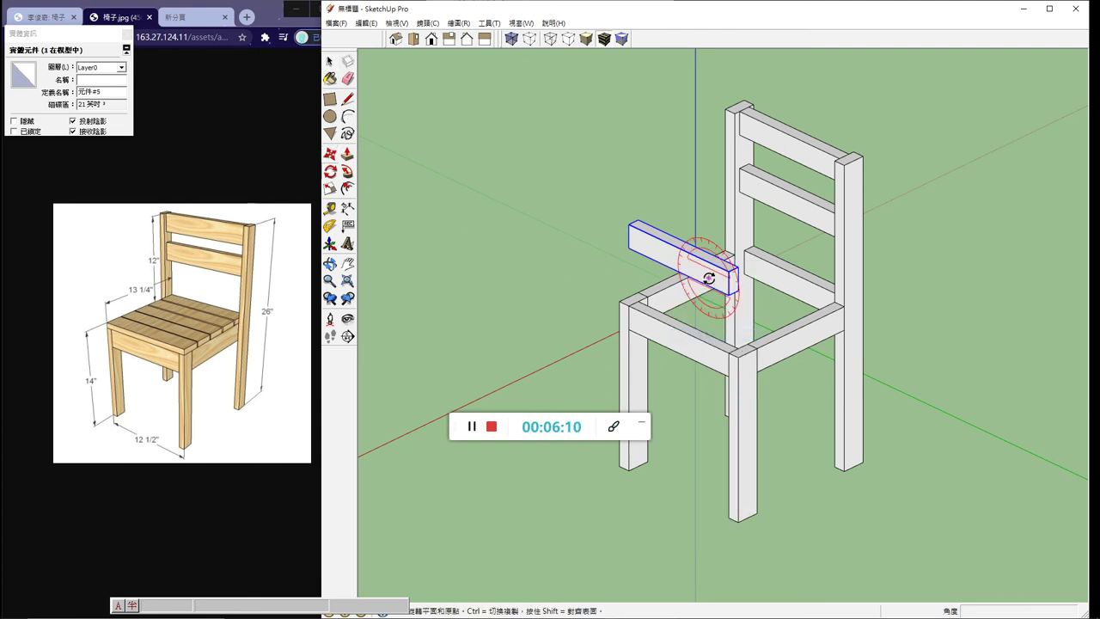
{"action": "left_click", "coordinate": [729, 283]}
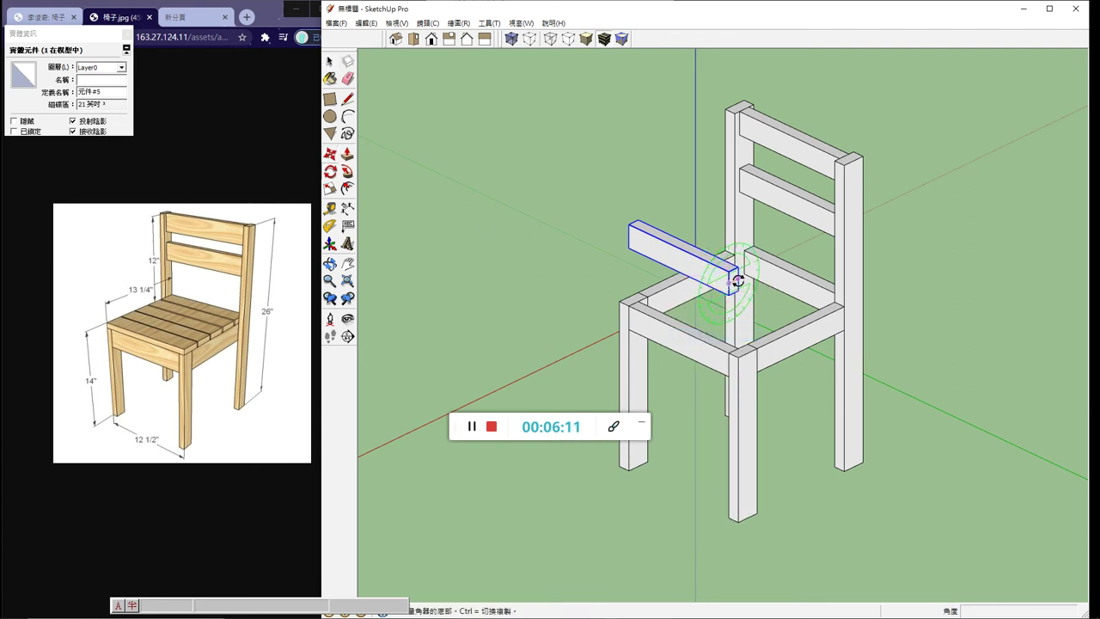
{"action": "left_click", "coordinate": [730, 293]}
{"action": "left_click", "coordinate": [729, 299]}
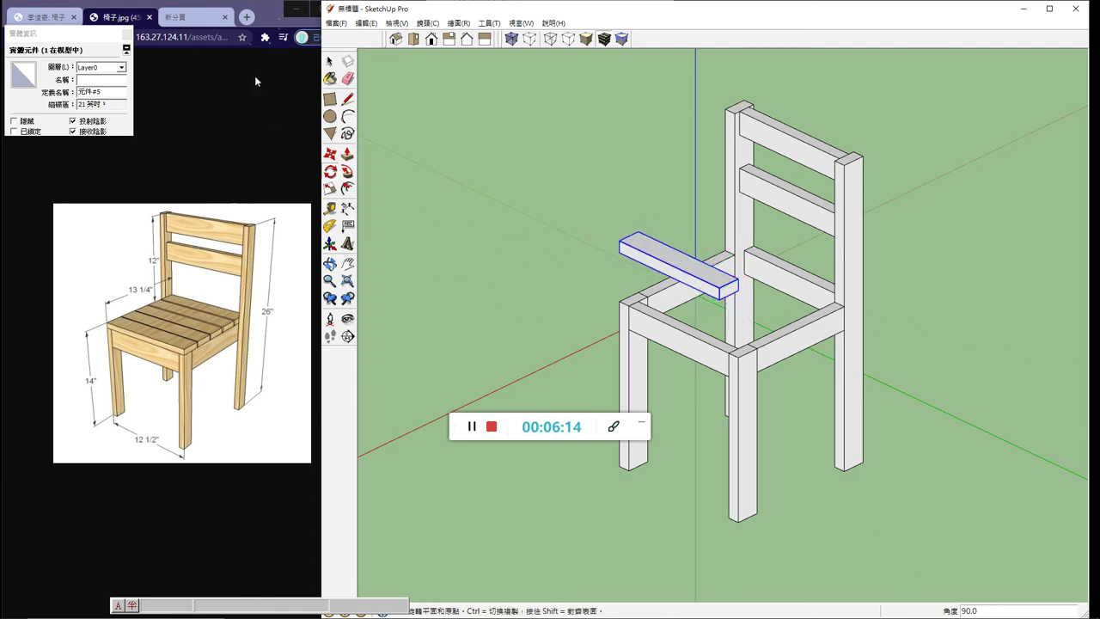
{"action": "left_click", "coordinate": [330, 153]}
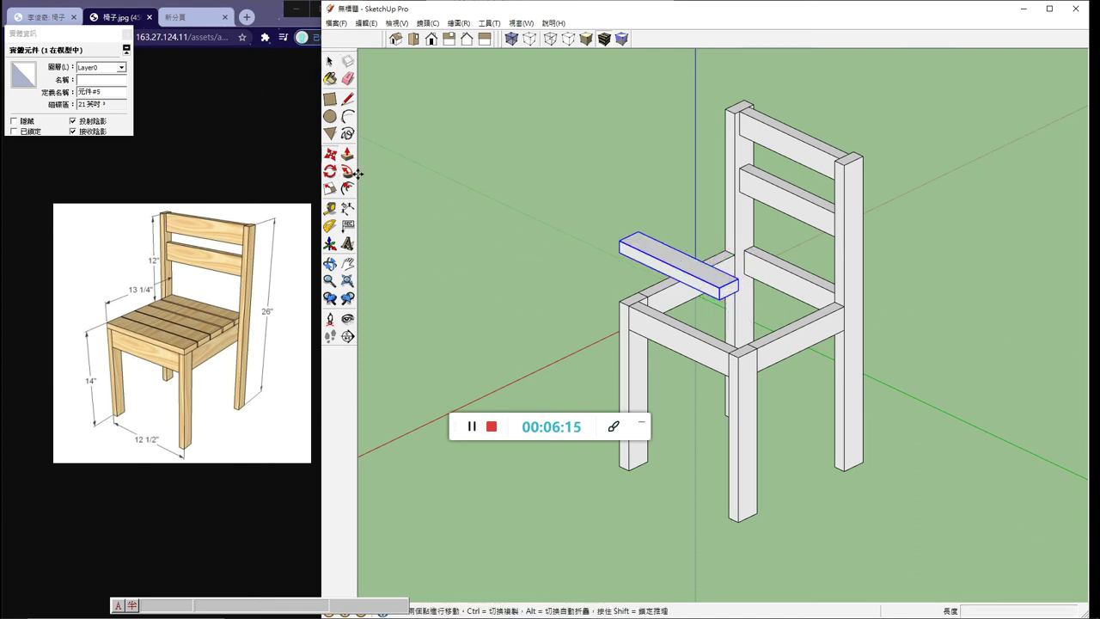
{"action": "left_click", "coordinate": [720, 296]}
{"action": "left_click", "coordinate": [736, 348]}
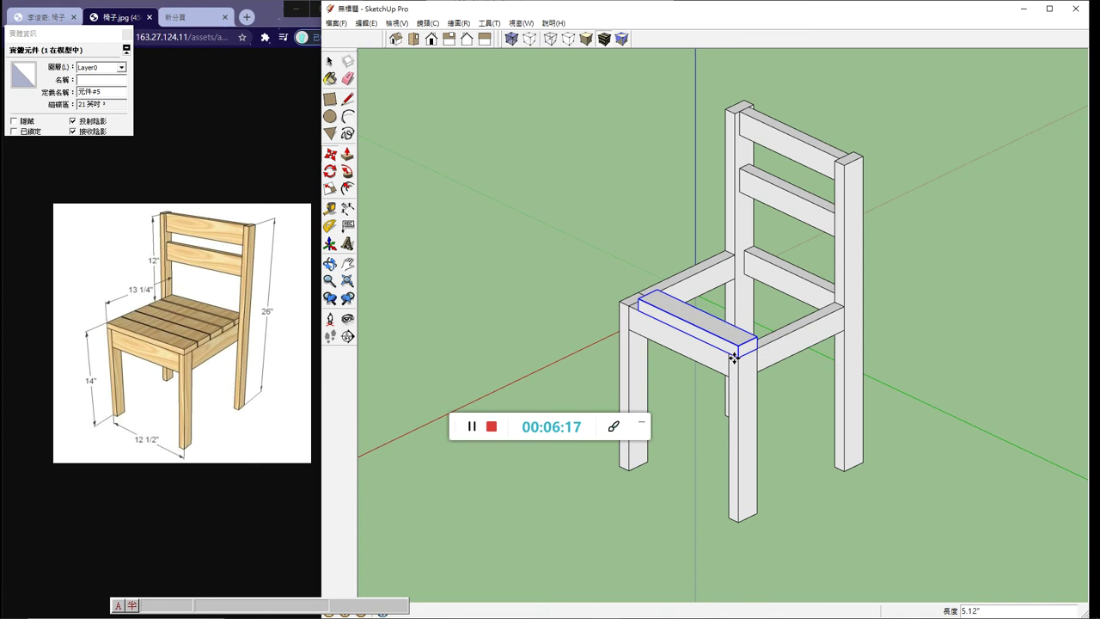
- Inside the slat, drag its end face out about 2 inches with Push/Pull
{"action": "scroll", "coordinate": [603, 329], "scroll_direction": "up", "scroll_amount": 3}
{"action": "middle_click_drag", "start_coordinate": [603, 329], "coordinate": [977, 386]}
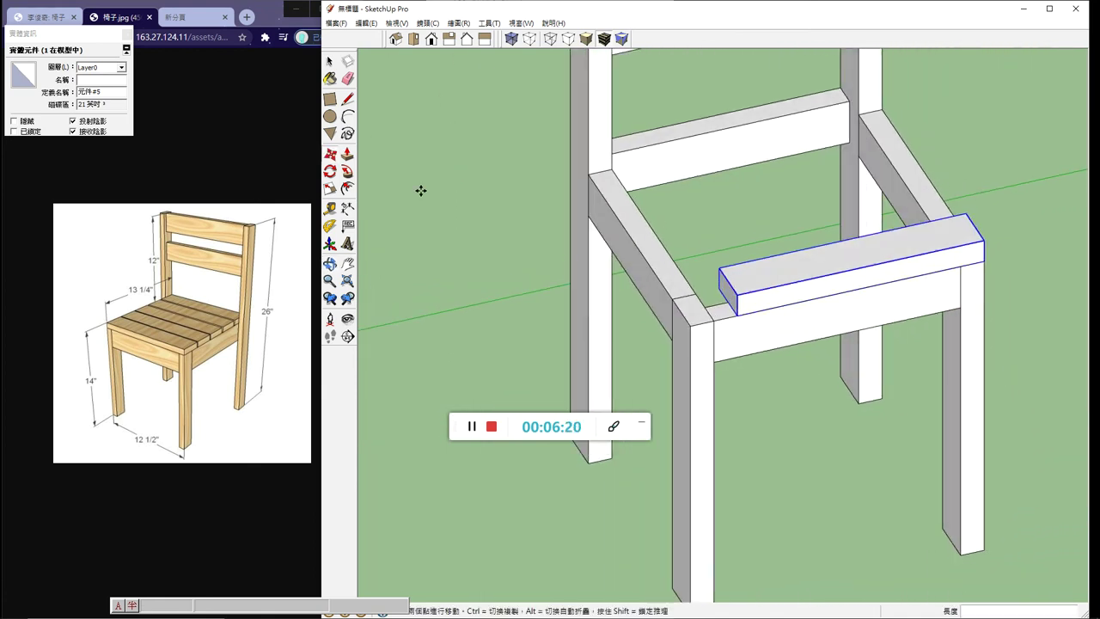
{"action": "left_click", "coordinate": [330, 62]}
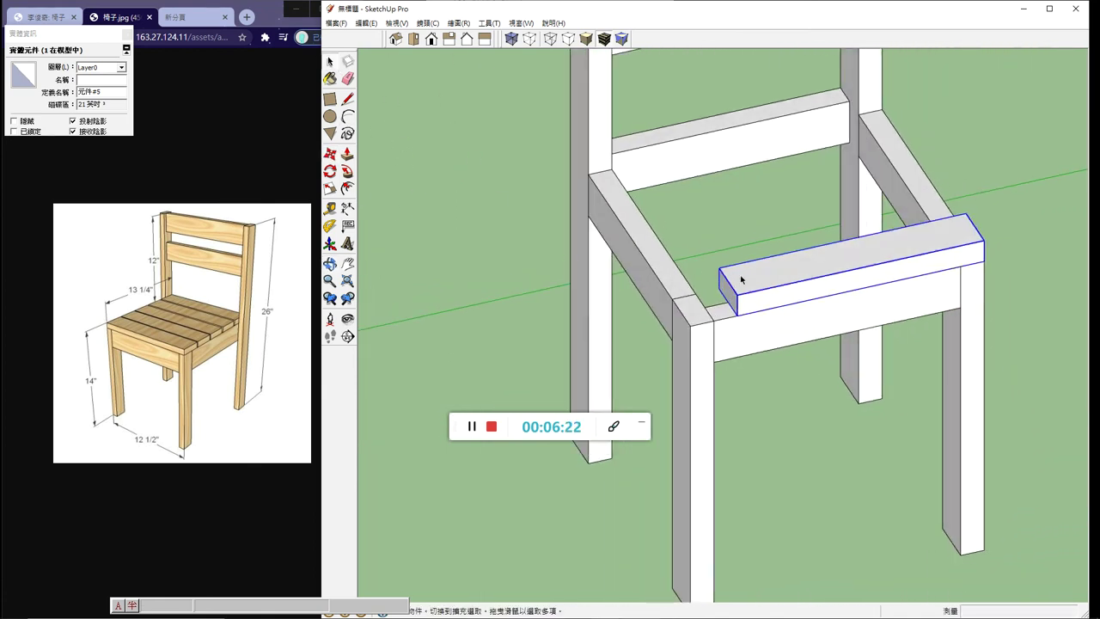
{"action": "double_click", "coordinate": [738, 286]}
{"action": "left_click", "coordinate": [733, 295]}
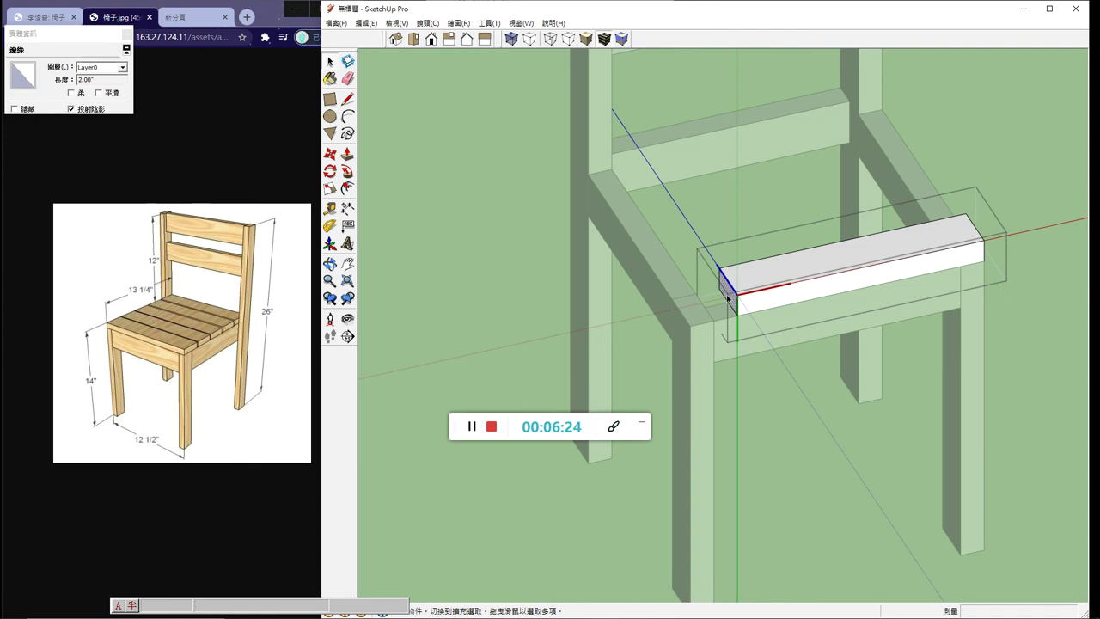
{"action": "left_click", "coordinate": [347, 153]}
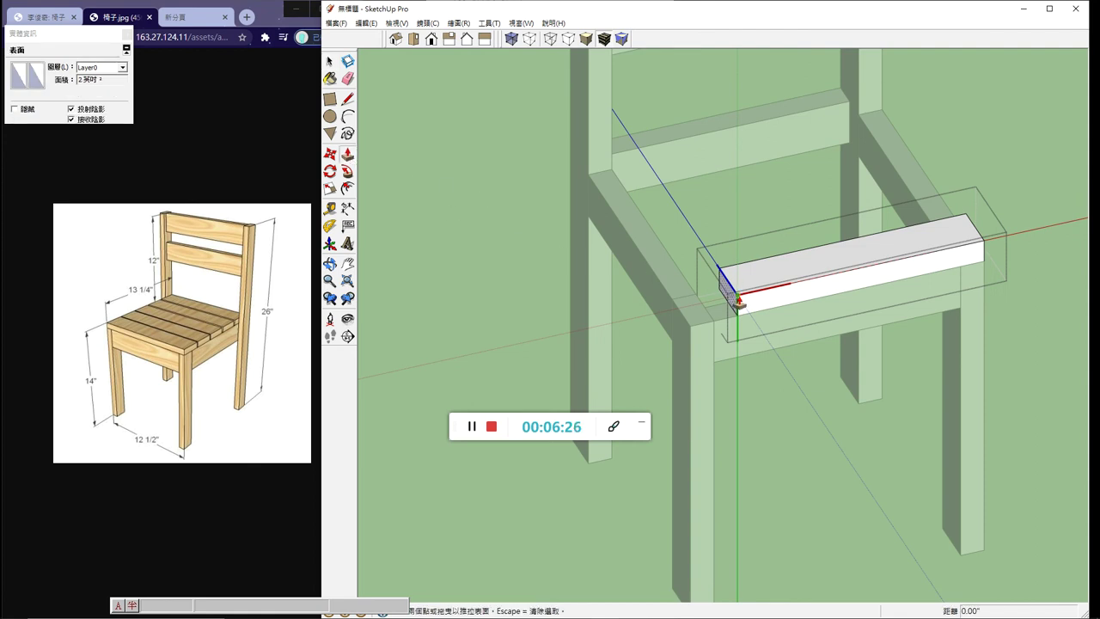
{"action": "left_click_drag", "start_coordinate": [738, 299], "coordinate": [740, 350]}
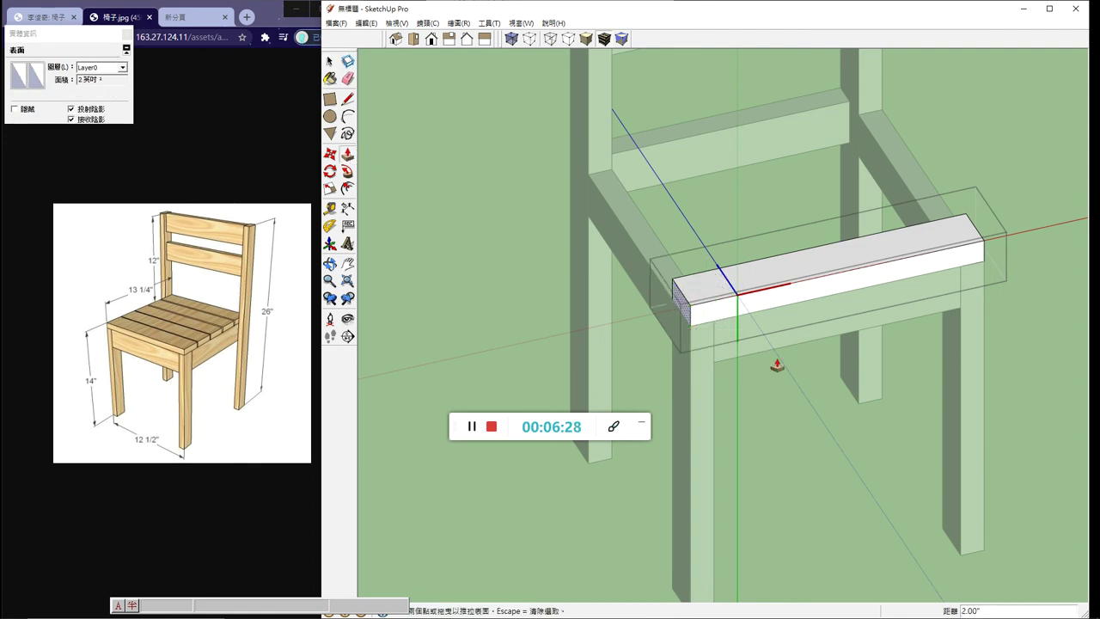
- Push/Pull the slat's end face by a typed 0.50"
{"action": "middle_click_drag", "start_coordinate": [740, 351], "coordinate": [386, 140]}
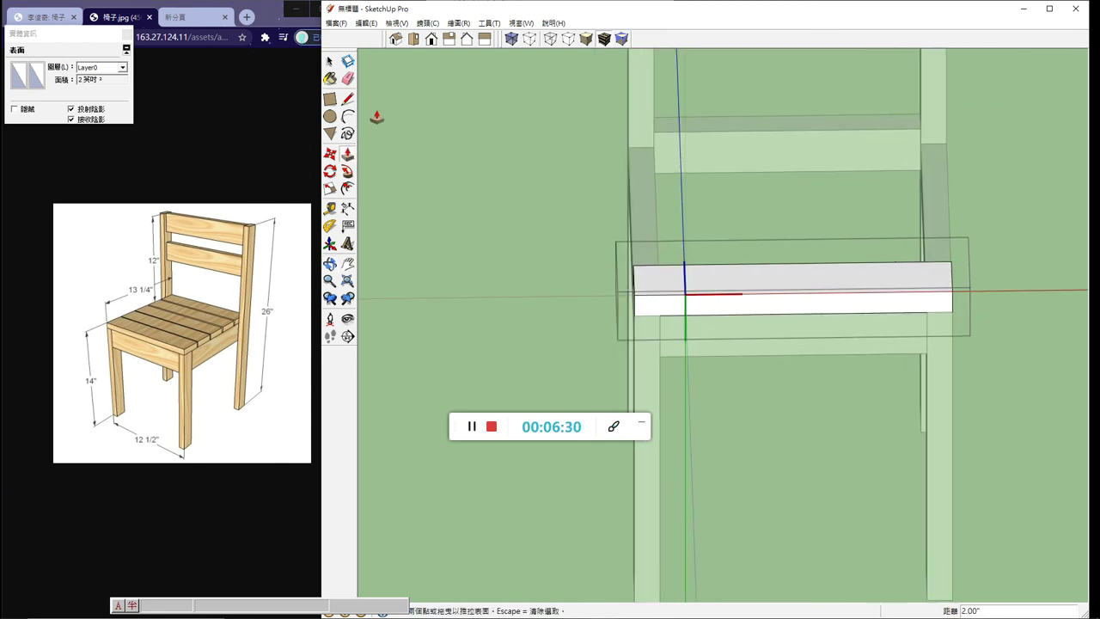
{"action": "middle_click_drag", "start_coordinate": [318, 60], "coordinate": [327, 273]}
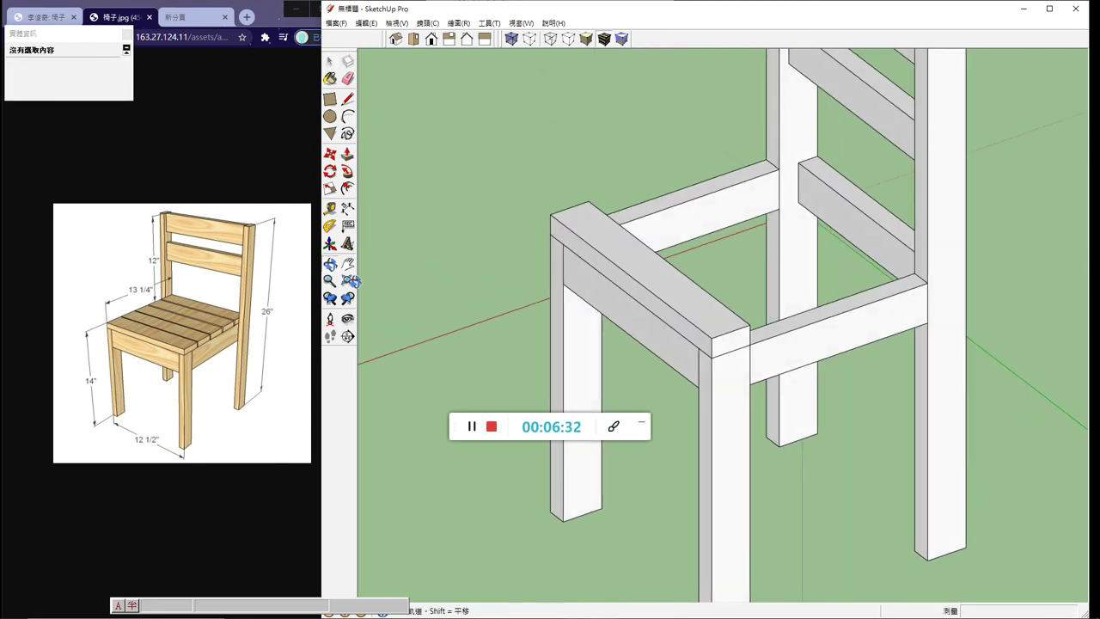
{"action": "key", "text": "space"}
{"action": "double_click", "coordinate": [728, 350]}
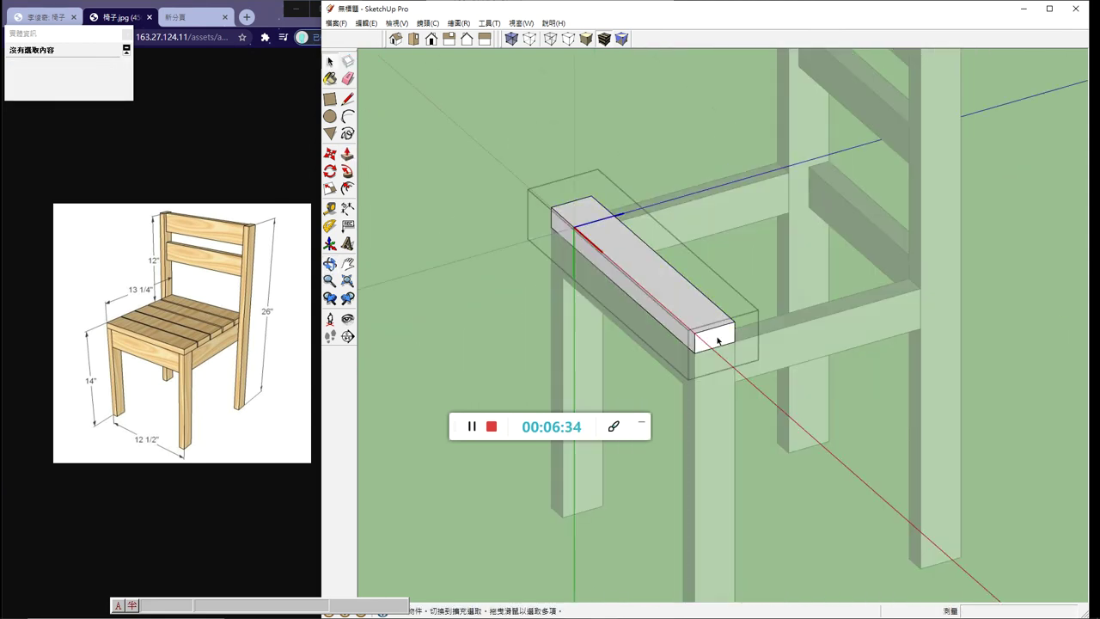
{"action": "left_click", "coordinate": [715, 340]}
{"action": "left_click", "coordinate": [349, 155]}
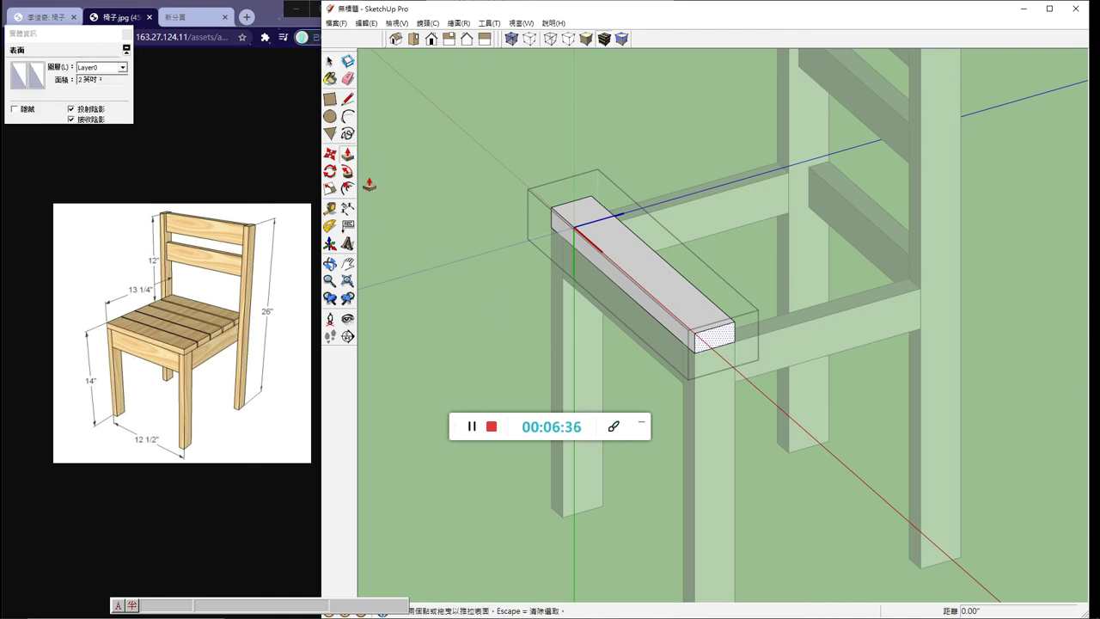
{"action": "left_click", "coordinate": [698, 341]}
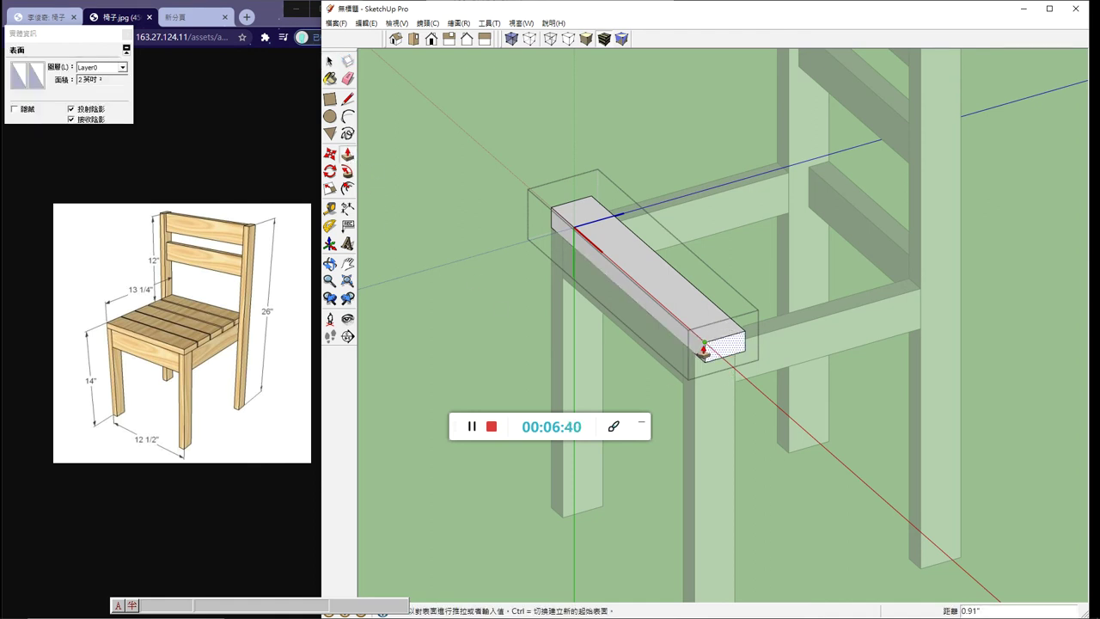
{"action": "type", "text": "5"}
{"action": "key", "text": "Return"}
- Extend the slat's other end face by 0.50" as well
{"action": "mouse_move", "coordinate": [703, 348]}
{"action": "middle_mouse_down"}
{"action": "mouse_move", "coordinate": [614, 364]}
{"action": "mouse_move", "coordinate": [997, 392]}
{"action": "mouse_move", "coordinate": [669, 360]}
{"action": "middle_mouse_up"}
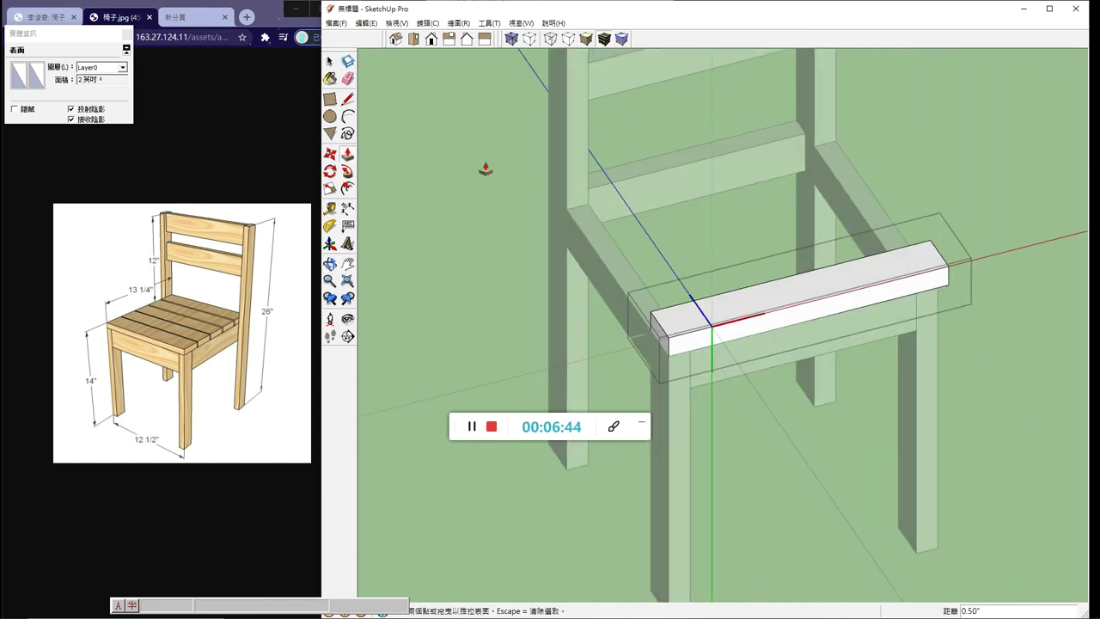
{"action": "key", "text": "space"}
{"action": "left_click", "coordinate": [452, 199]}
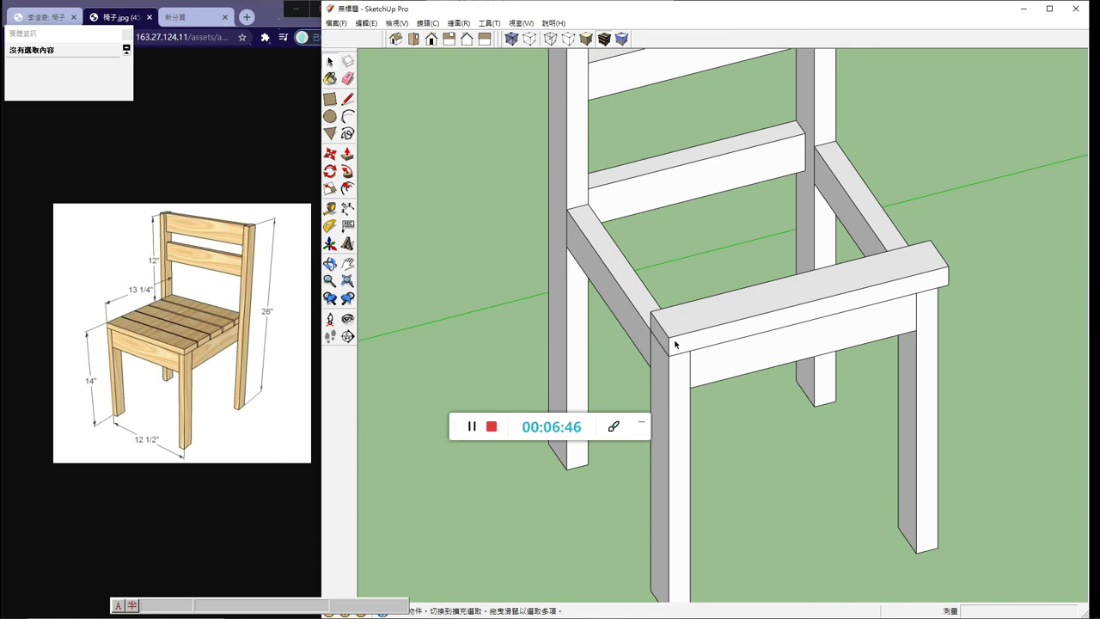
{"action": "double_click", "coordinate": [671, 343]}
{"action": "left_click", "coordinate": [659, 338]}
{"action": "key", "text": "p"}
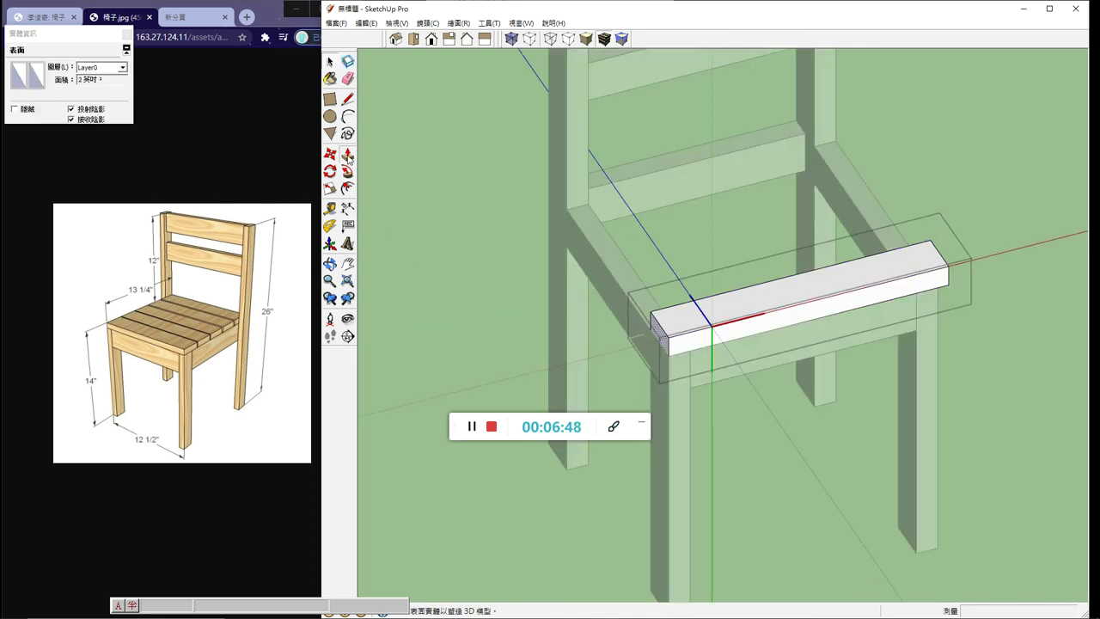
{"action": "left_click", "coordinate": [670, 342]}
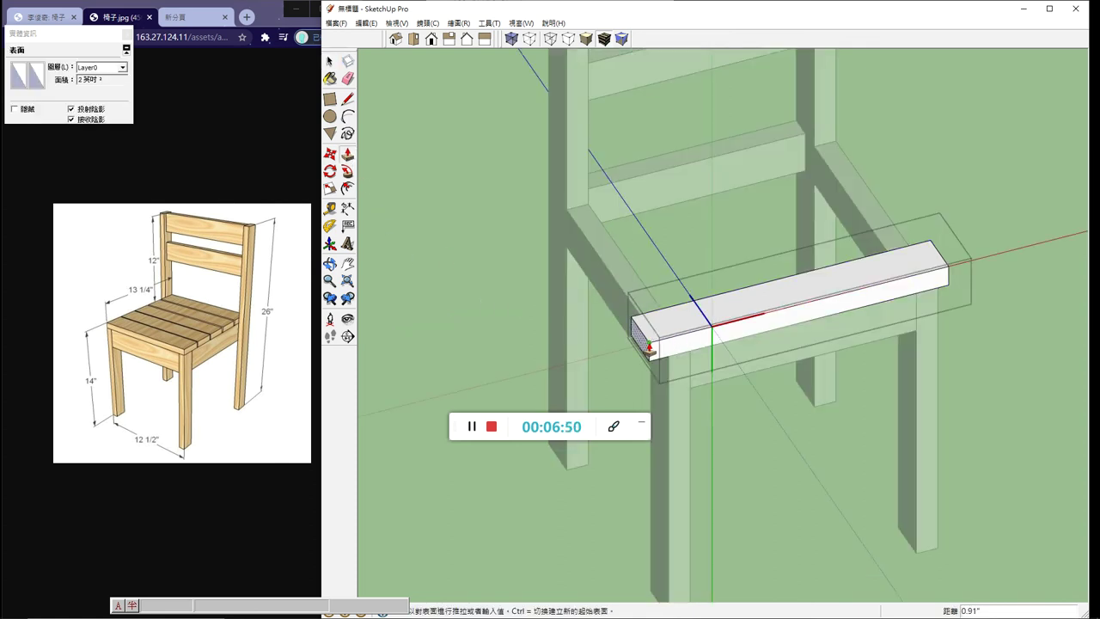
{"action": "key", "text": "Return"}
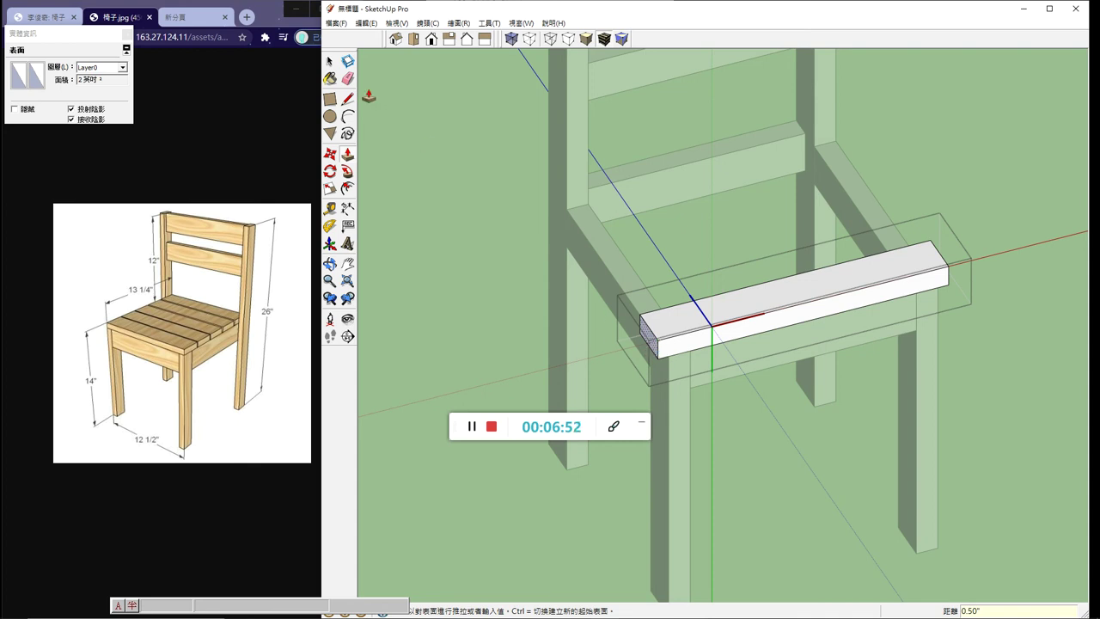
- Move the front seat beam slightly to a new position
{"action": "left_click", "coordinate": [335, 64]}
{"action": "left_click", "coordinate": [447, 179]}
{"action": "mouse_move", "coordinate": [649, 368]}
{"action": "middle_mouse_down"}
{"action": "mouse_move", "coordinate": [876, 368]}
{"action": "mouse_move", "coordinate": [825, 359]}
{"action": "middle_mouse_up"}
{"action": "left_click", "coordinate": [787, 348]}
{"action": "left_click", "coordinate": [333, 155]}
{"action": "left_click", "coordinate": [789, 347]}
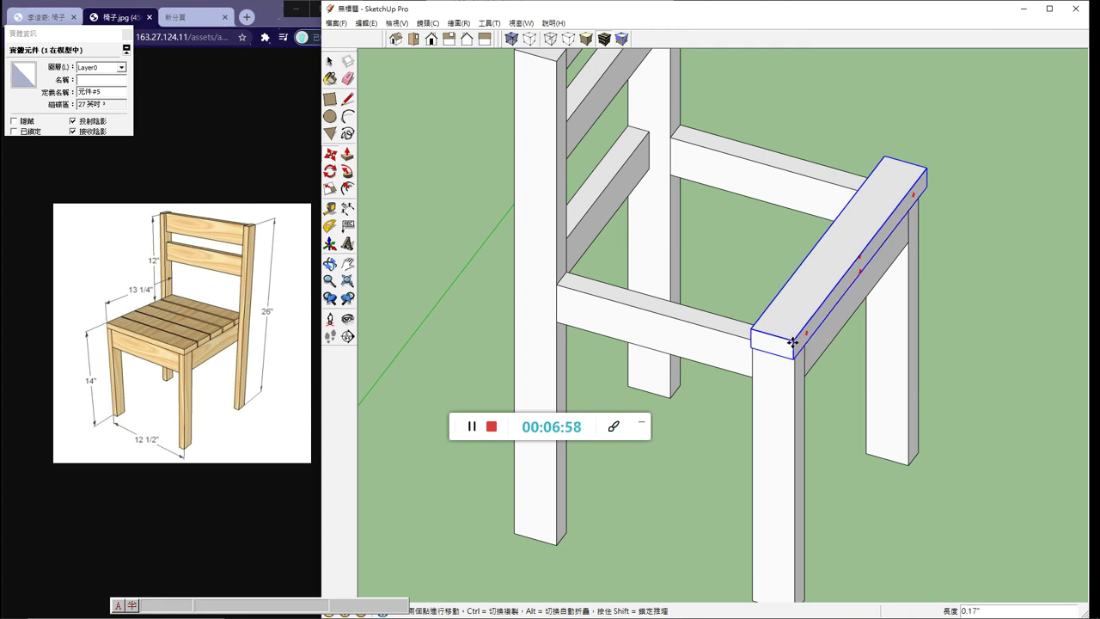
{"action": "left_click", "coordinate": [824, 346]}
{"action": "middle_click_drag", "start_coordinate": [934, 413], "coordinate": [286, 413]}
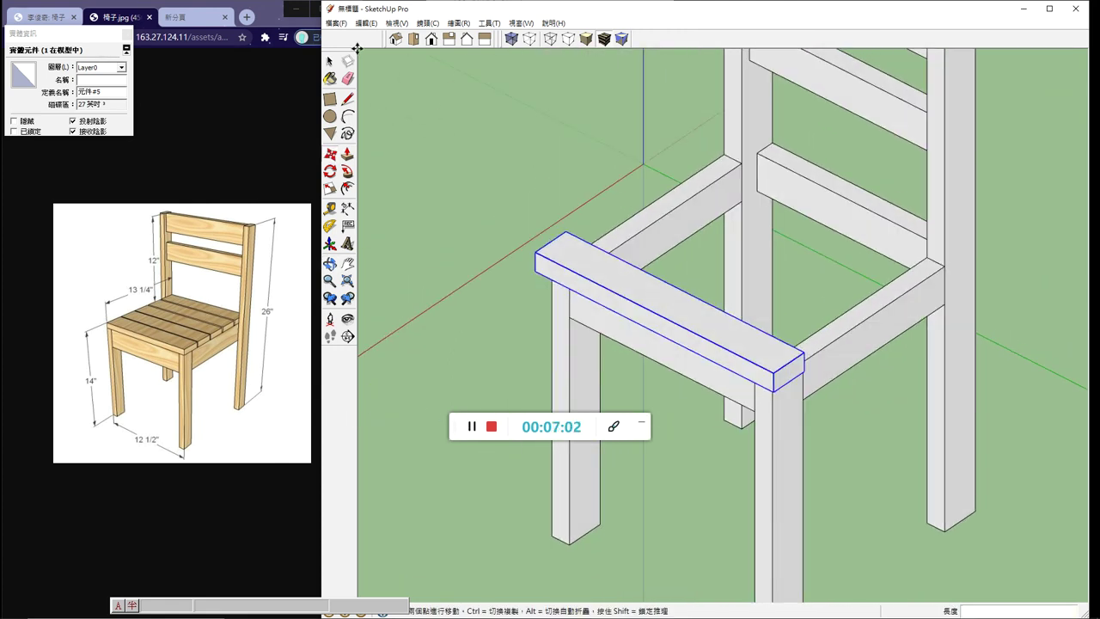
- Copy the beam from its corner to the far side, about 11.79" behind the front slat
{"action": "left_click", "coordinate": [330, 63]}
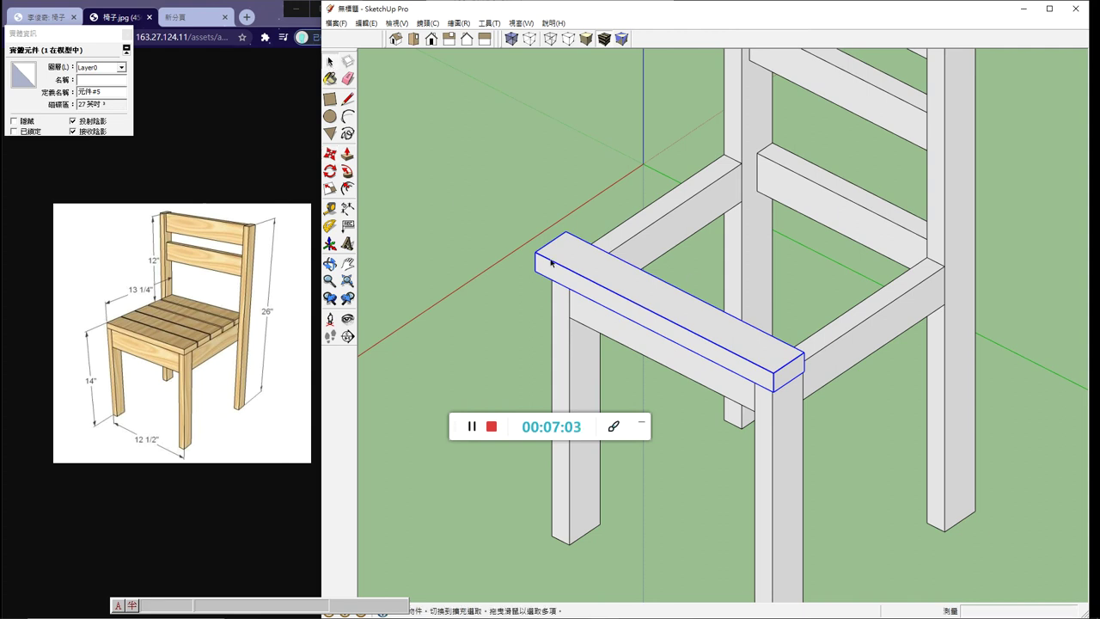
{"action": "scroll", "coordinate": [526, 259], "scroll_direction": "down", "scroll_amount": 2}
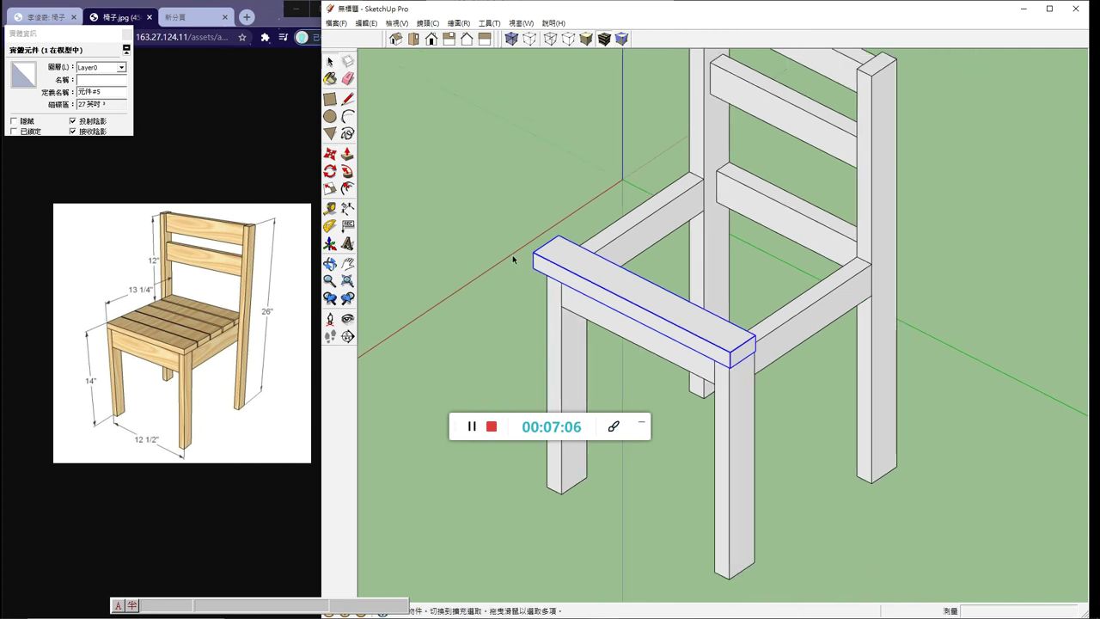
{"action": "left_click", "coordinate": [330, 153]}
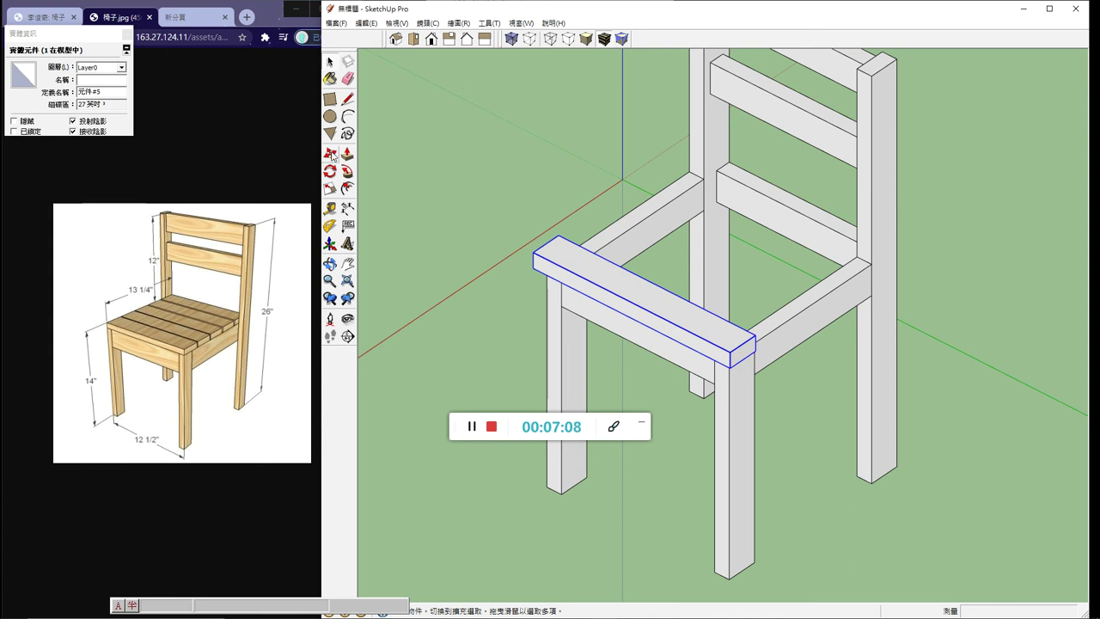
{"action": "left_click", "coordinate": [753, 334]}
{"action": "key", "text": "ctrl"}
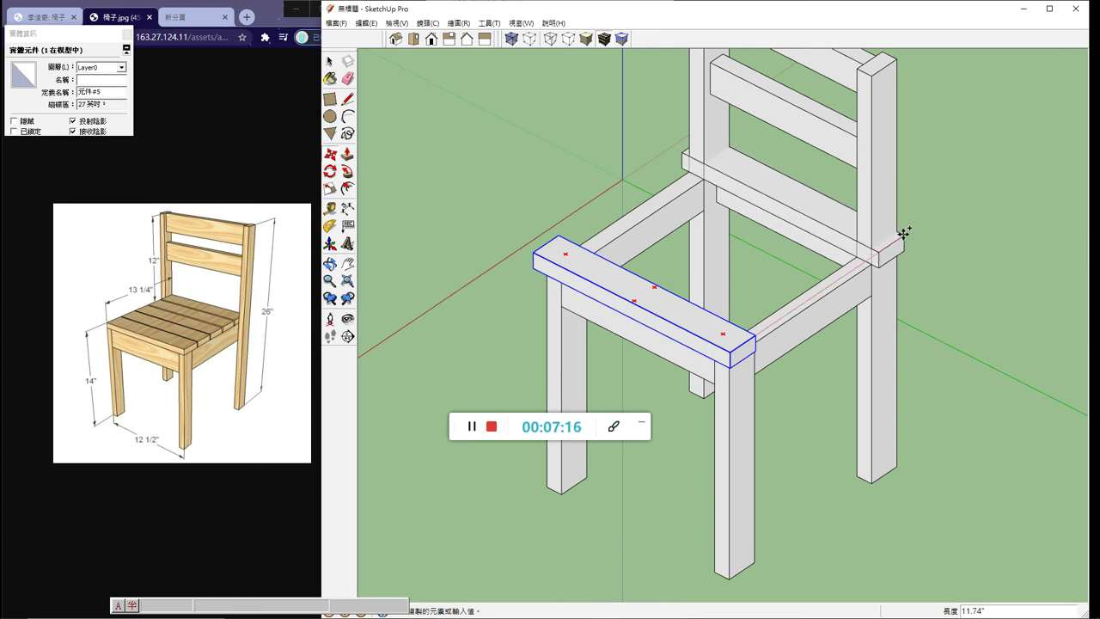
{"action": "middle_click_drag", "start_coordinate": [902, 235], "coordinate": [430, 236]}
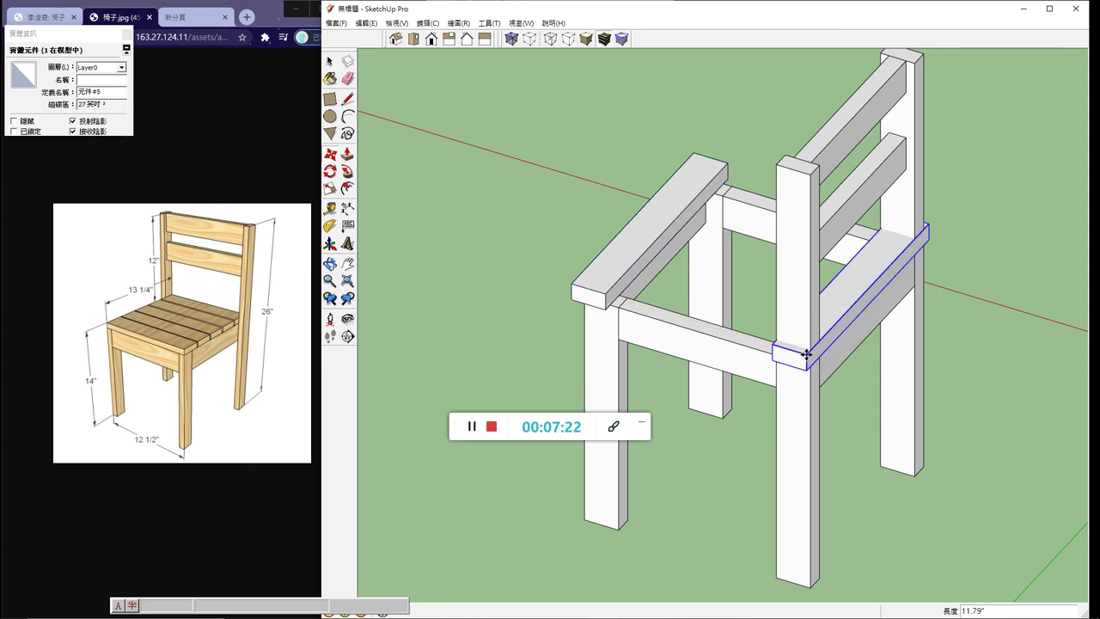
{"action": "left_click", "coordinate": [808, 353]}
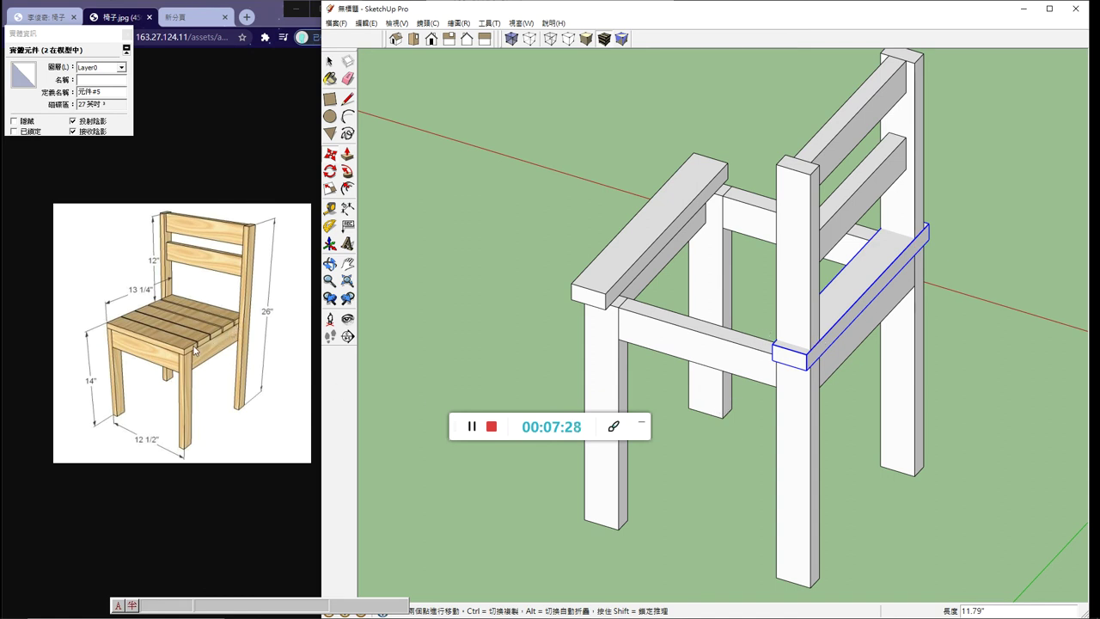
{"action": "left_click", "coordinate": [316, 373]}
{"action": "middle_click_drag", "start_coordinate": [512, 376], "coordinate": [780, 413]}
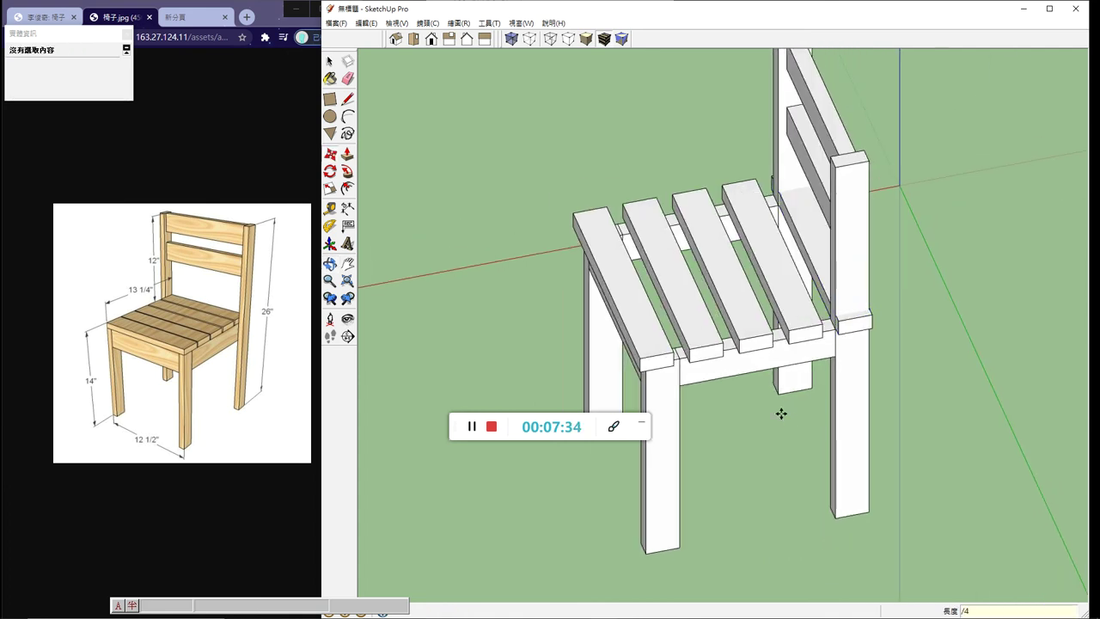
{"action": "mouse_move", "coordinate": [687, 478]}
{"action": "middle_mouse_down"}
{"action": "mouse_move", "coordinate": [699, 448]}
{"action": "mouse_move", "coordinate": [552, 351]}
{"action": "mouse_move", "coordinate": [658, 349]}
{"action": "middle_mouse_up"}
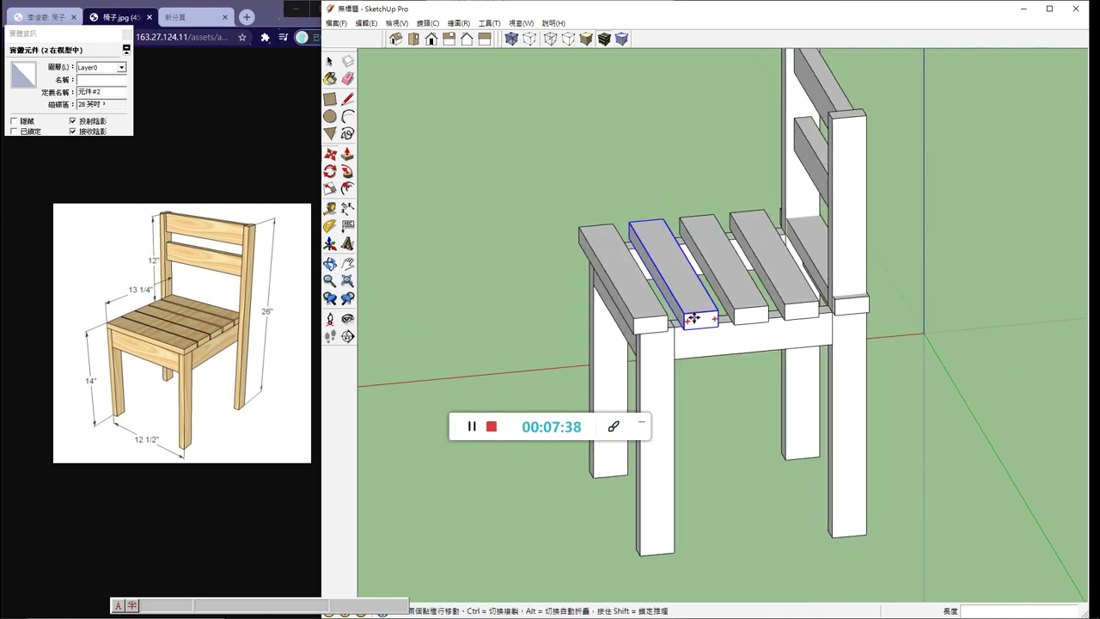
{"action": "mouse_move", "coordinate": [520, 330]}
{"action": "middle_mouse_down"}
{"action": "mouse_move", "coordinate": [378, 339]}
{"action": "mouse_move", "coordinate": [662, 388]}
{"action": "mouse_move", "coordinate": [475, 386]}
{"action": "middle_mouse_up"}
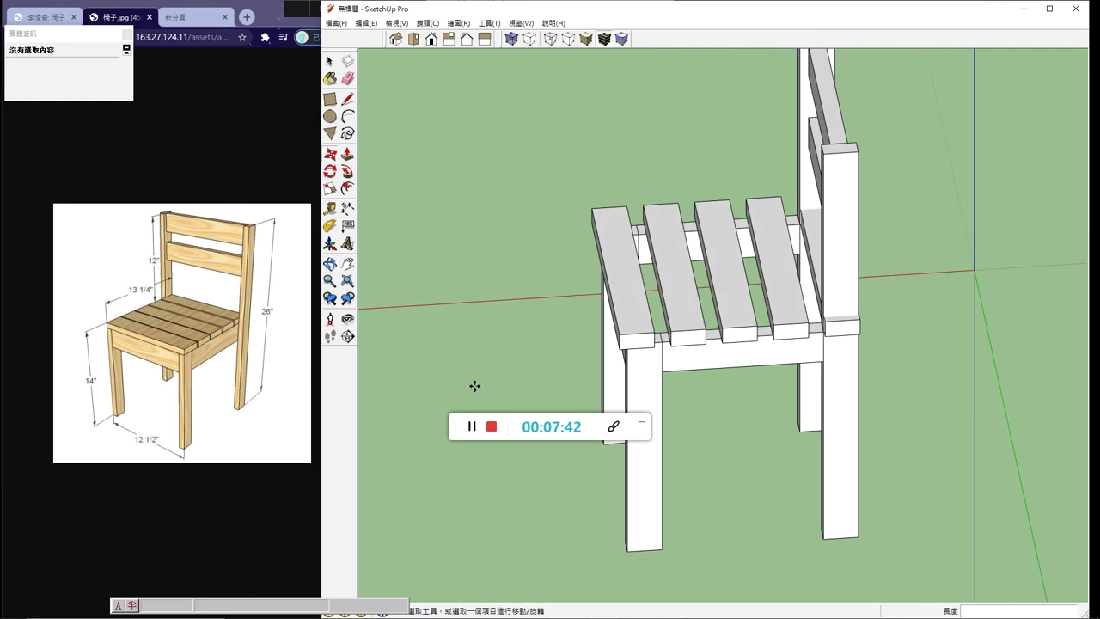
- Undo the seat slat changes and move the left seat rail 0.50" along the red axis
{"action": "key", "text": "ctrl+z"}
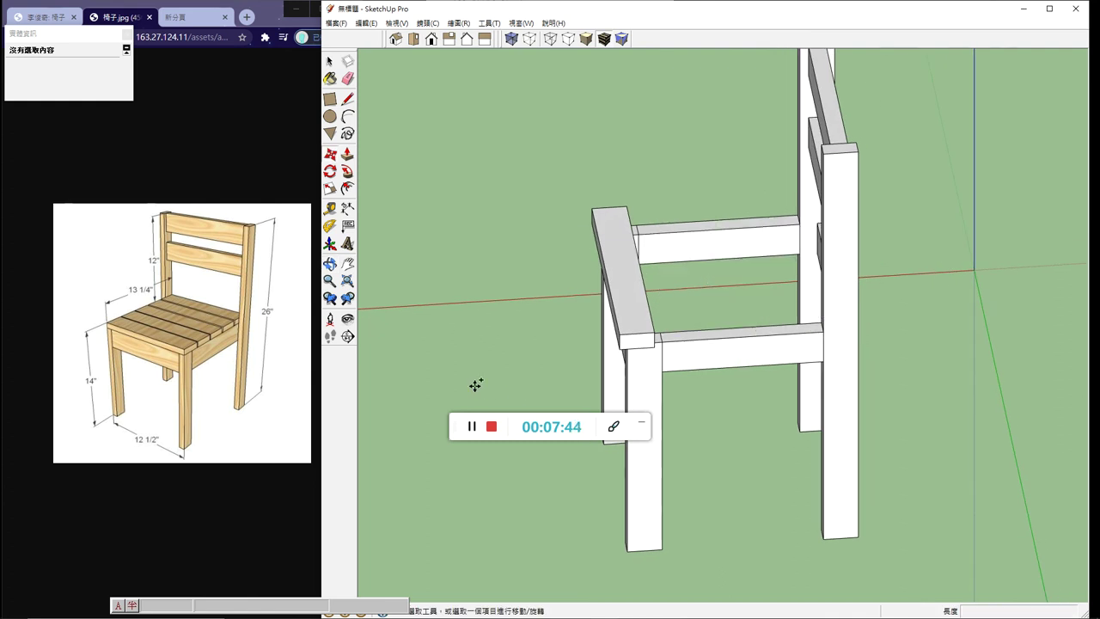
{"action": "key", "text": "ctrl+z"}
{"action": "mouse_move", "coordinate": [474, 386]}
{"action": "middle_mouse_down"}
{"action": "mouse_move", "coordinate": [779, 418]}
{"action": "mouse_move", "coordinate": [585, 423]}
{"action": "middle_mouse_up"}
{"action": "left_click", "coordinate": [587, 300]}
{"action": "left_click", "coordinate": [588, 304]}
{"action": "left_click", "coordinate": [327, 62]}
- Inside the left rail, Push/Pull its front face to adjust its length, then reselect the rail
{"action": "double_click", "coordinate": [627, 259]}
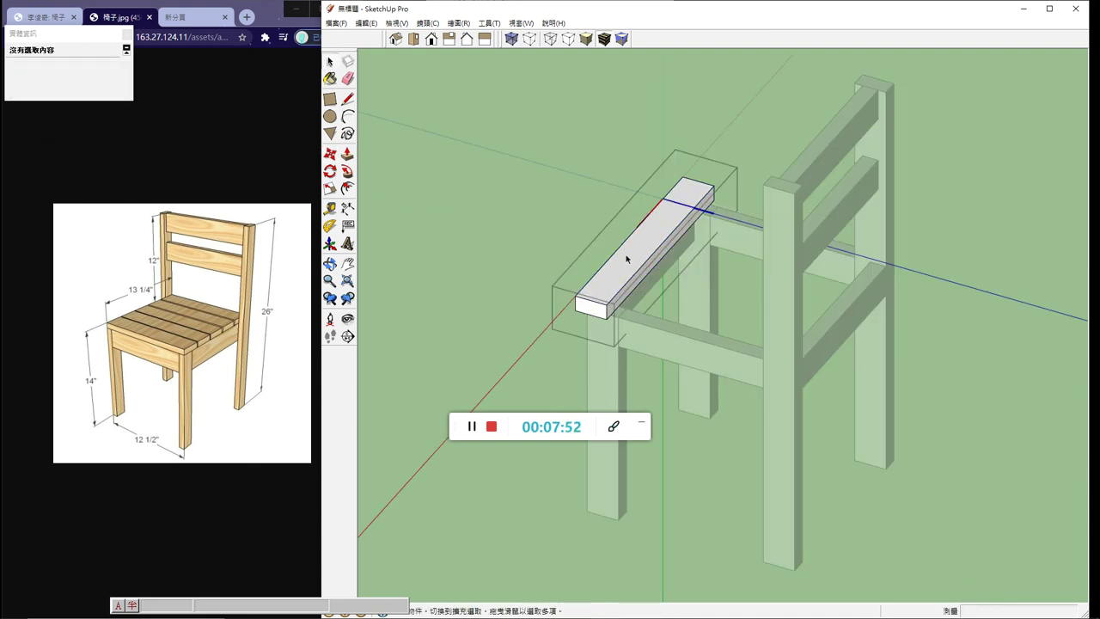
{"action": "key", "text": "p"}
{"action": "left_click", "coordinate": [629, 297]}
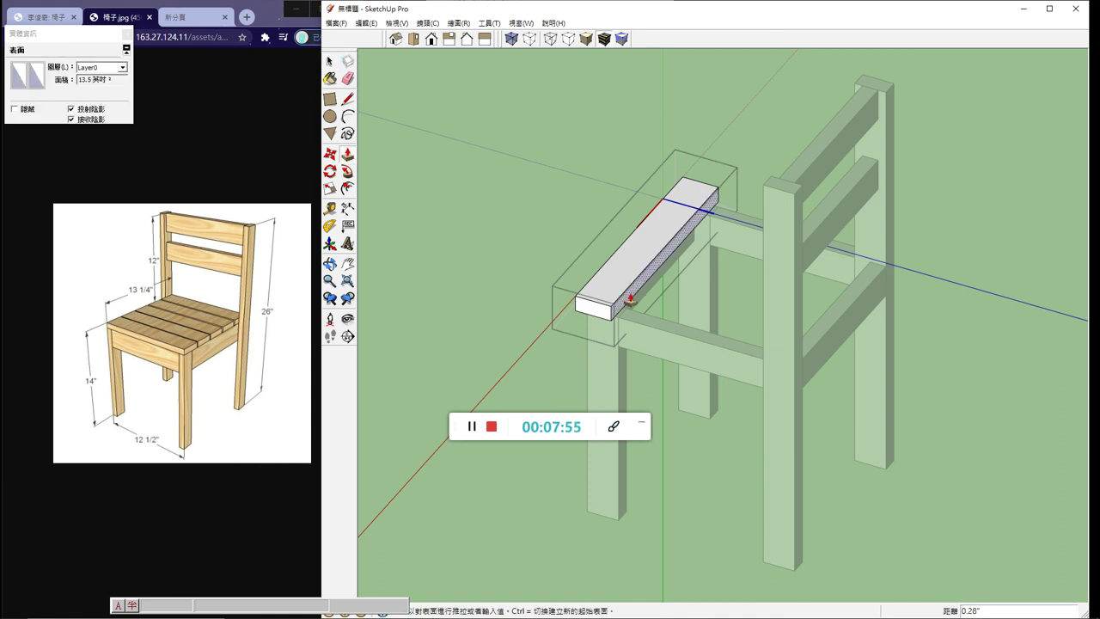
{"action": "left_click", "coordinate": [630, 297]}
{"action": "key", "text": "space"}
{"action": "left_click", "coordinate": [559, 289]}
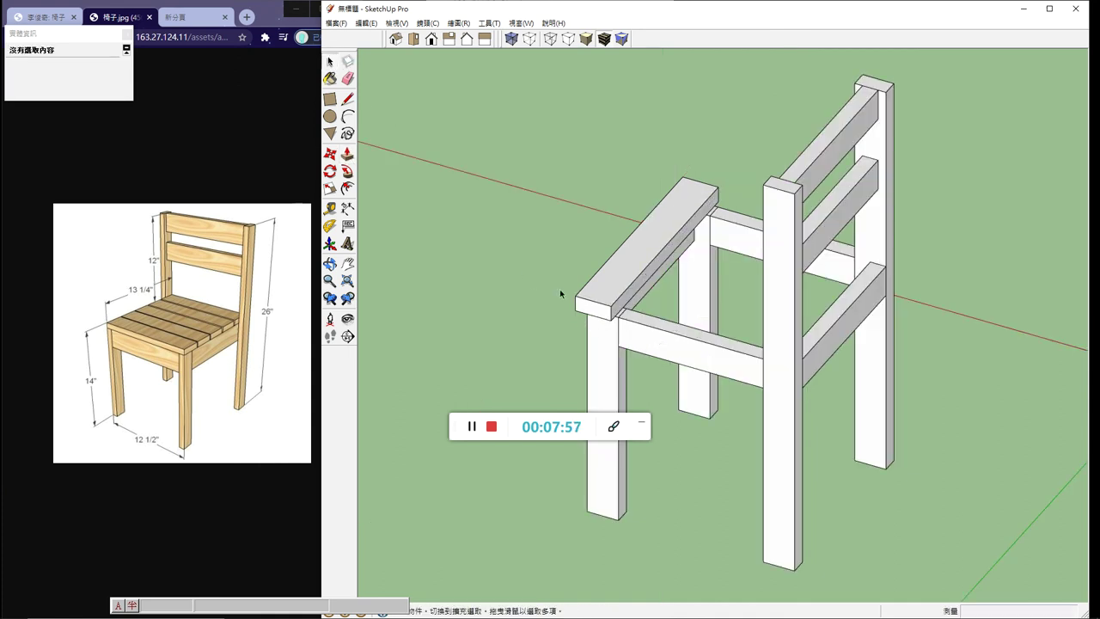
{"action": "left_click", "coordinate": [592, 307]}
- Copy the left seat rail from its corner onto the chair's right side, then check the seat
{"action": "key", "text": "m"}
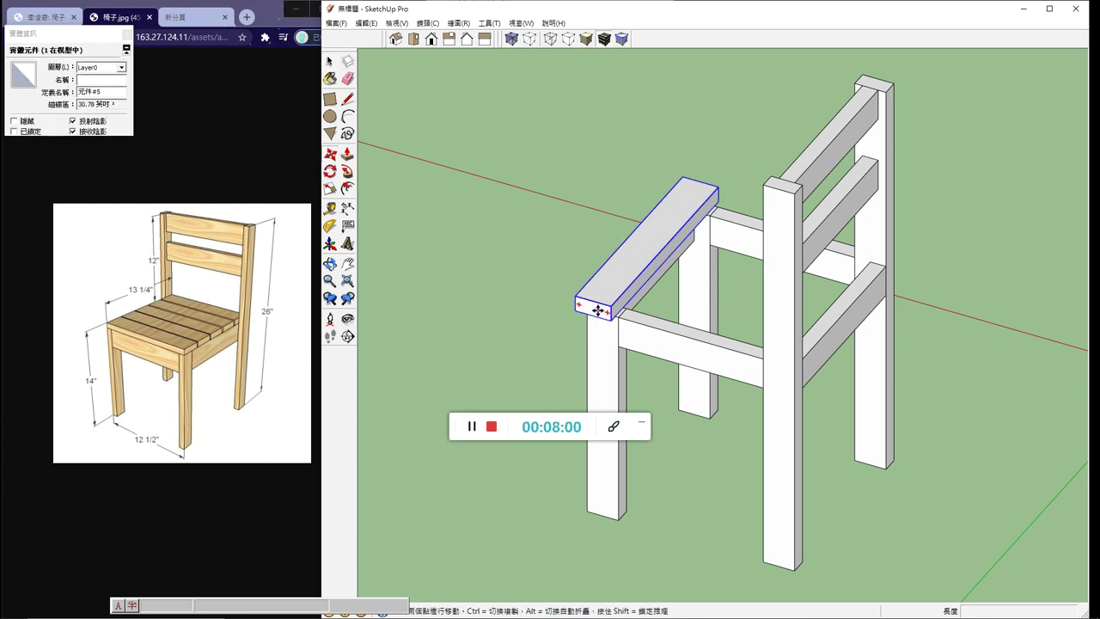
{"action": "left_click", "coordinate": [609, 304]}
{"action": "key", "text": "ctrl"}
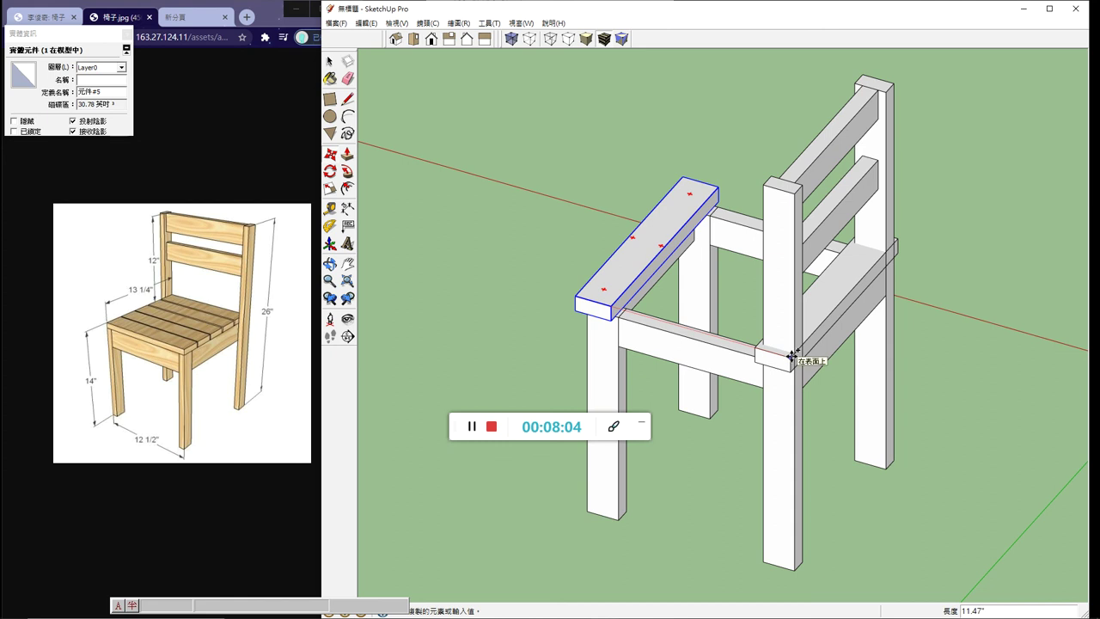
{"action": "left_click", "coordinate": [792, 355]}
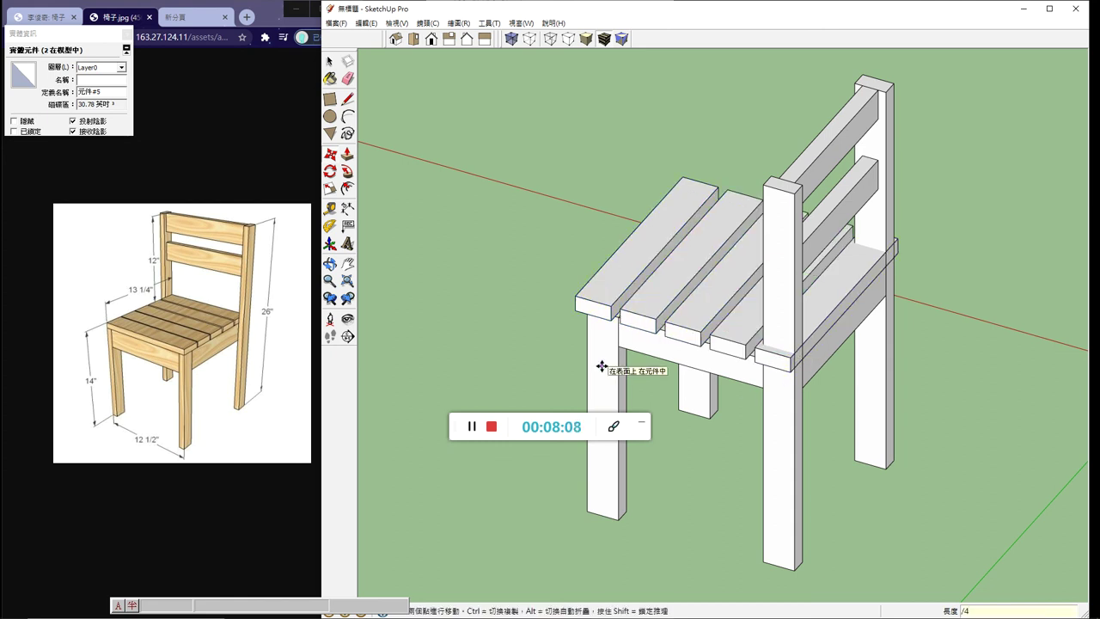
{"action": "mouse_move", "coordinate": [545, 404]}
{"action": "middle_mouse_down"}
{"action": "mouse_move", "coordinate": [871, 424]}
{"action": "mouse_move", "coordinate": [928, 408]}
{"action": "mouse_move", "coordinate": [736, 405]}
{"action": "mouse_move", "coordinate": [878, 463]}
{"action": "middle_mouse_up"}
{"action": "scroll", "coordinate": [922, 411], "scroll_direction": "down", "scroll_amount": 3}
{"action": "scroll", "coordinate": [923, 411], "scroll_direction": "up", "scroll_amount": 2}
{"action": "scroll", "coordinate": [924, 412], "scroll_direction": "up", "scroll_amount": 2}
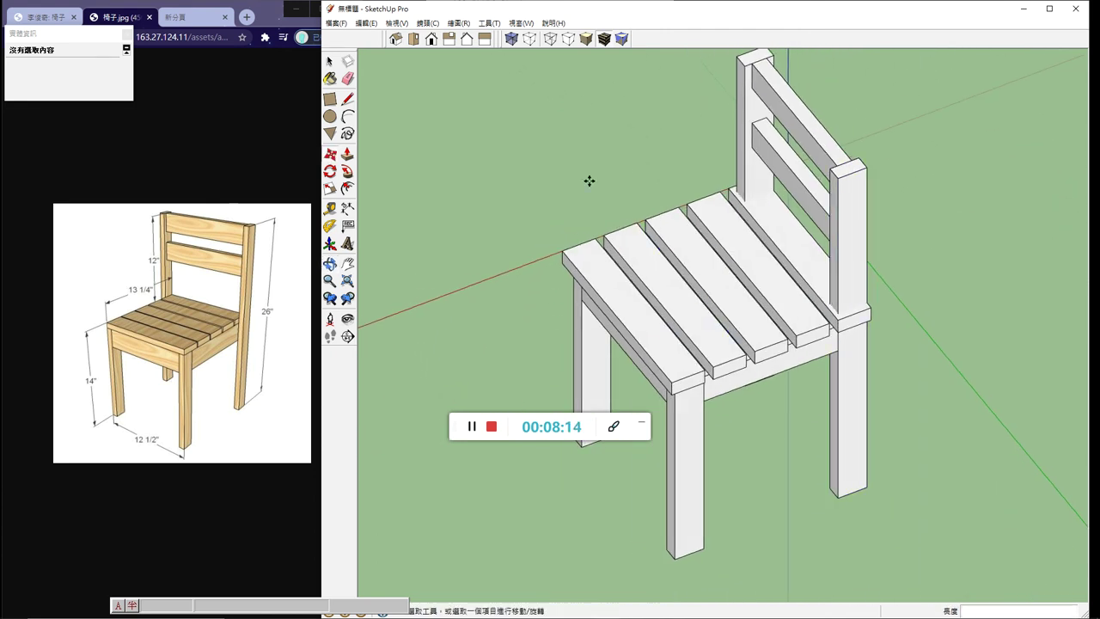
- Make the right seat rail a unique component
{"action": "left_click", "coordinate": [811, 284]}
{"action": "middle_click_drag", "start_coordinate": [899, 317], "coordinate": [474, 304]}
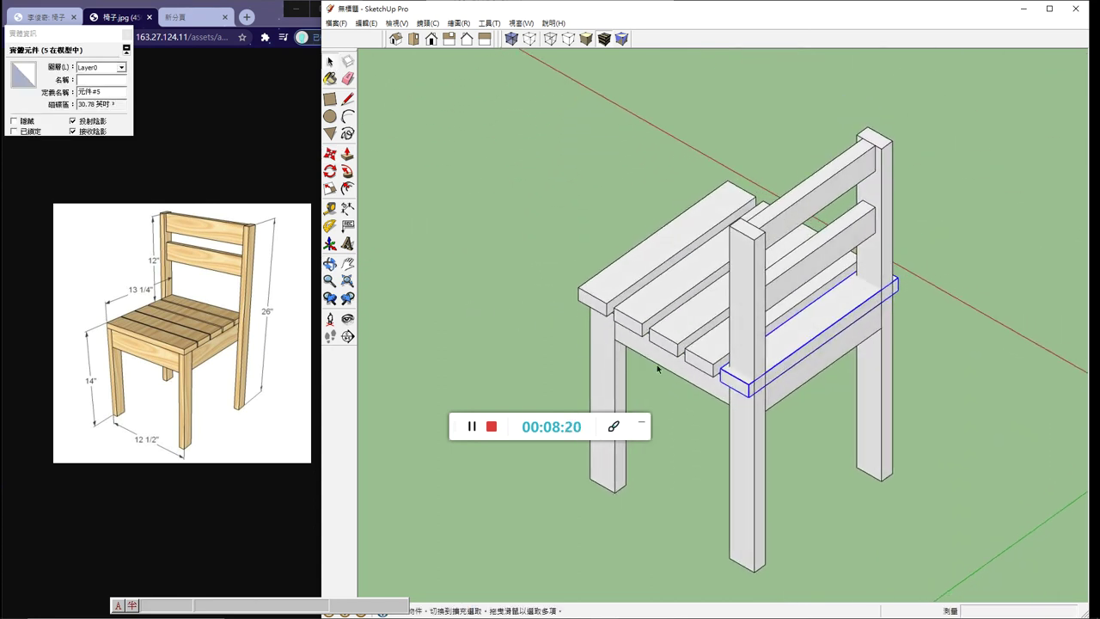
{"action": "right_click", "coordinate": [803, 345]}
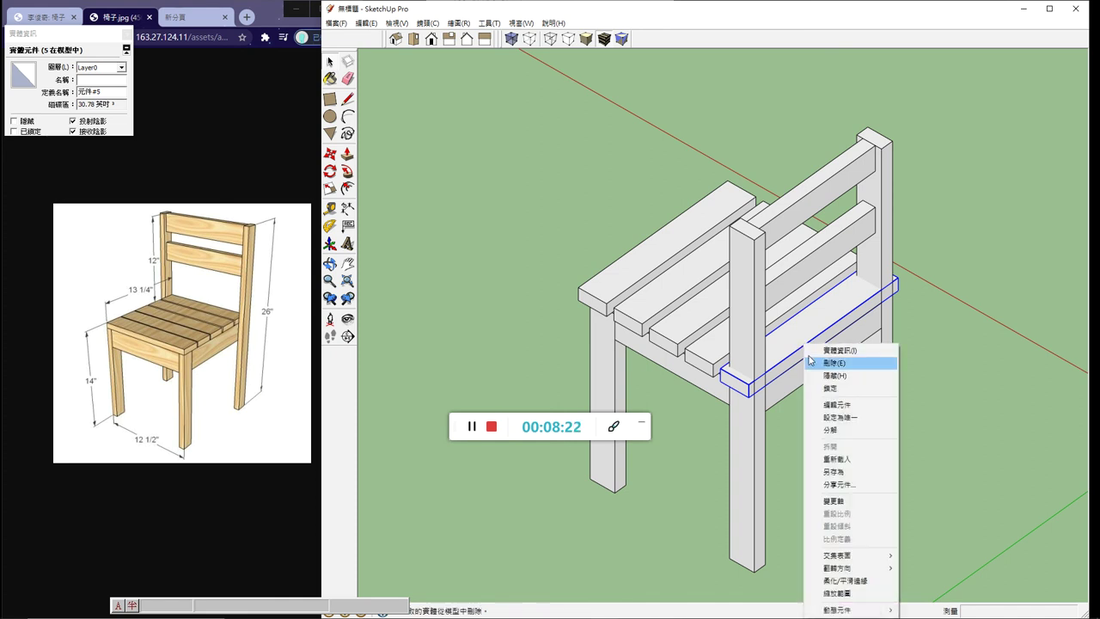
{"action": "left_click", "coordinate": [847, 417]}
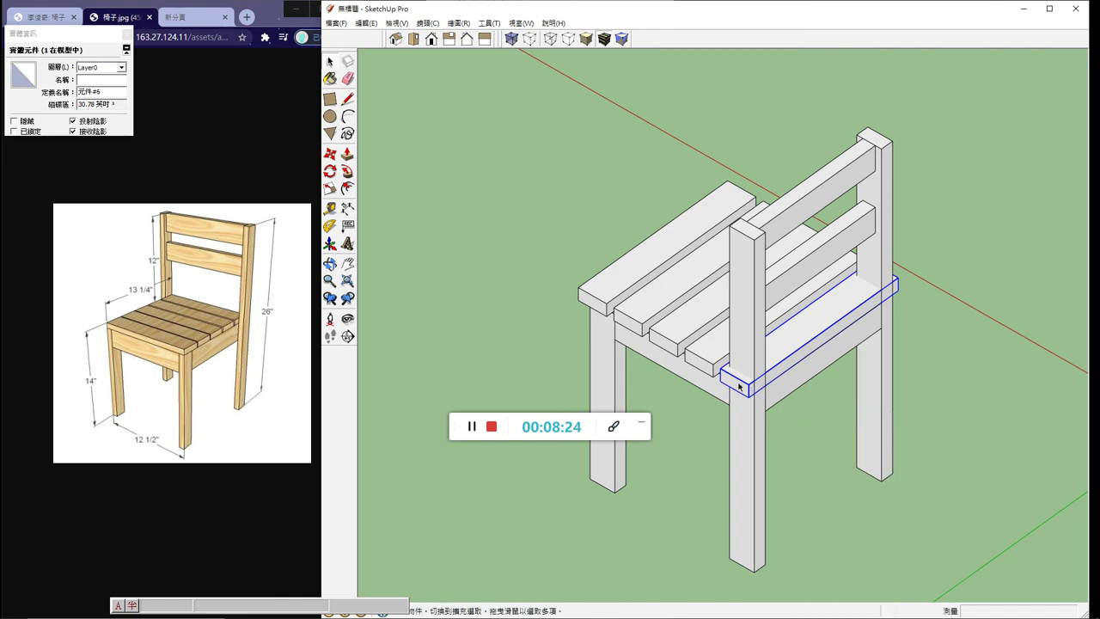
- Push the right rail's first end face inward by 1.50"
{"action": "double_click", "coordinate": [739, 387]}
{"action": "triple_click", "coordinate": [739, 387]}
{"action": "left_click", "coordinate": [738, 390]}
{"action": "left_click", "coordinate": [348, 154]}
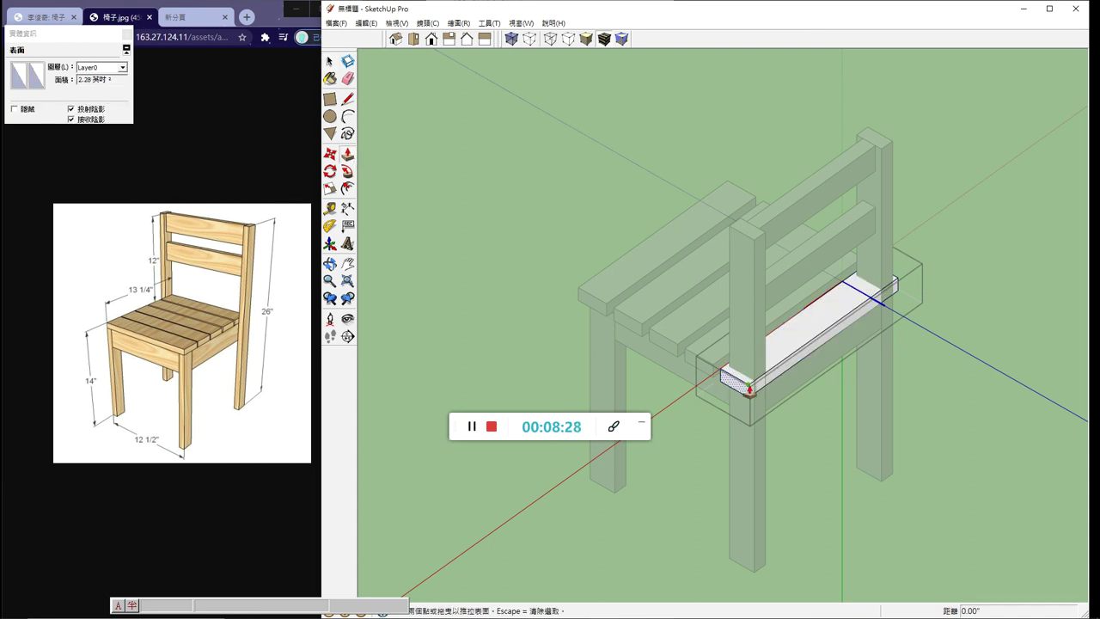
{"action": "left_click", "coordinate": [751, 388]}
{"action": "left_click", "coordinate": [764, 378]}
- Push the rail's opposite end face in by 1.50" and view the chair from the front three-quarter angle
{"action": "mouse_move", "coordinate": [972, 418]}
{"action": "middle_mouse_down"}
{"action": "mouse_move", "coordinate": [552, 418]}
{"action": "mouse_move", "coordinate": [513, 432]}
{"action": "middle_mouse_up"}
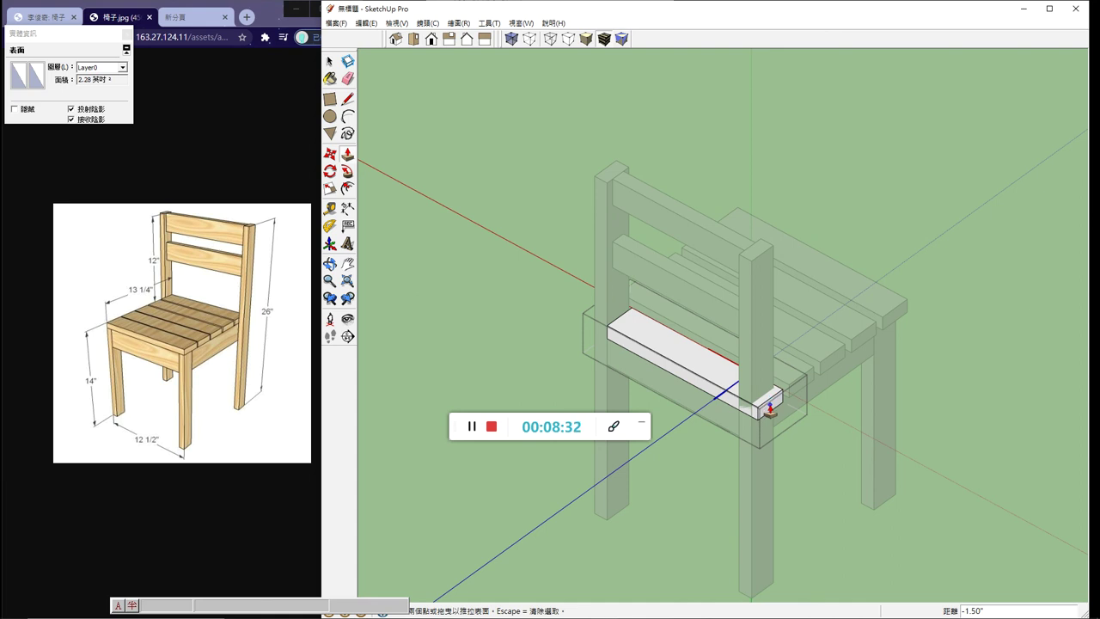
{"action": "left_click", "coordinate": [809, 462]}
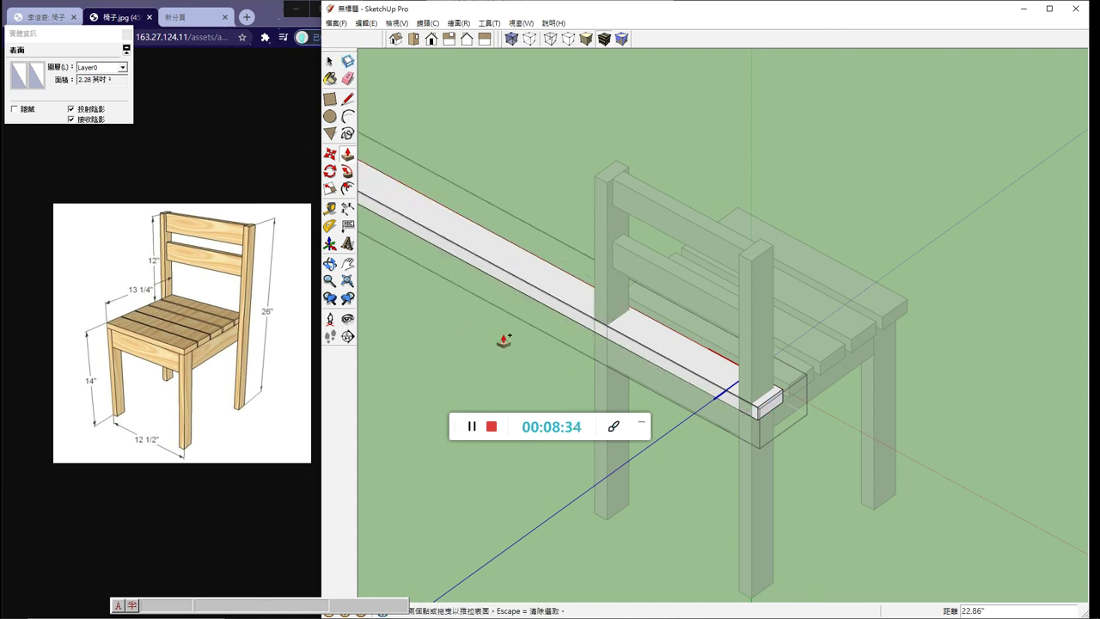
{"action": "left_click", "coordinate": [330, 63]}
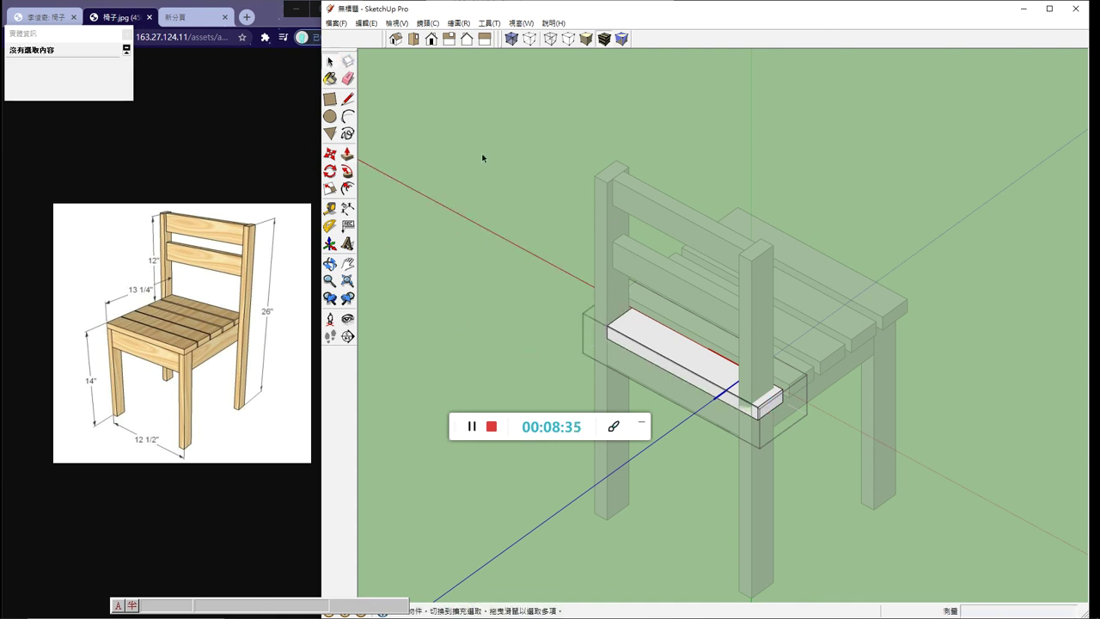
{"action": "left_click", "coordinate": [504, 252]}
{"action": "double_click", "coordinate": [726, 391]}
{"action": "left_click", "coordinate": [345, 155]}
{"action": "left_click", "coordinate": [749, 423]}
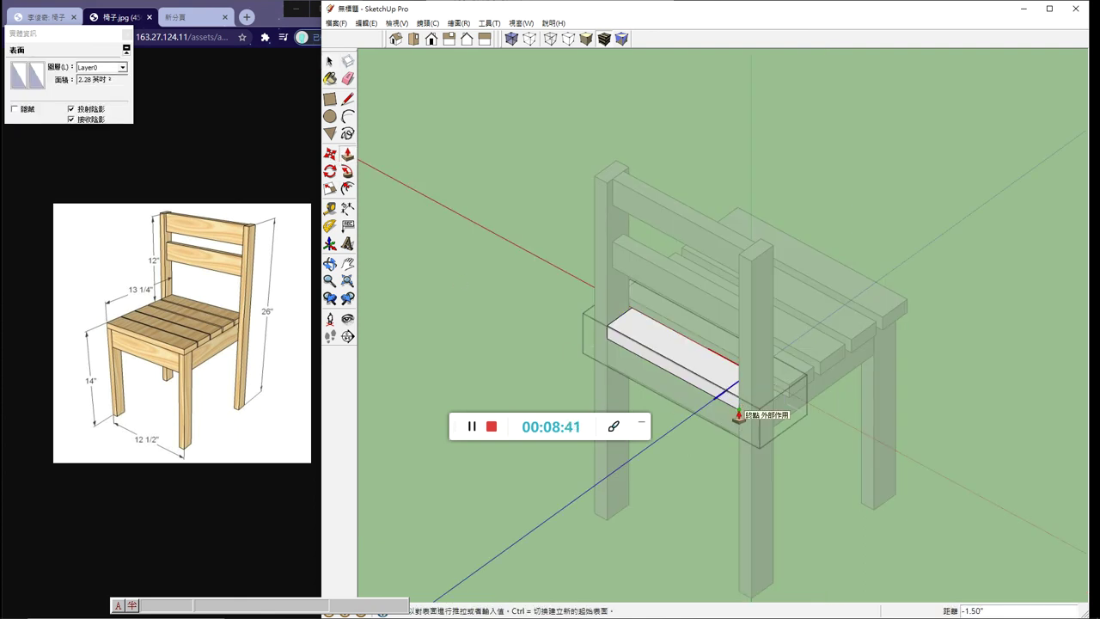
{"action": "left_click", "coordinate": [738, 415]}
{"action": "left_click", "coordinate": [331, 62]}
{"action": "mouse_move", "coordinate": [492, 185]}
{"action": "middle_mouse_down"}
{"action": "mouse_move", "coordinate": [541, 396]}
{"action": "mouse_move", "coordinate": [467, 381]}
{"action": "mouse_move", "coordinate": [935, 435]}
{"action": "mouse_move", "coordinate": [862, 306]}
{"action": "mouse_move", "coordinate": [523, 296]}
{"action": "mouse_move", "coordinate": [899, 422]}
{"action": "mouse_move", "coordinate": [559, 392]}
{"action": "mouse_move", "coordinate": [658, 470]}
{"action": "middle_mouse_up"}
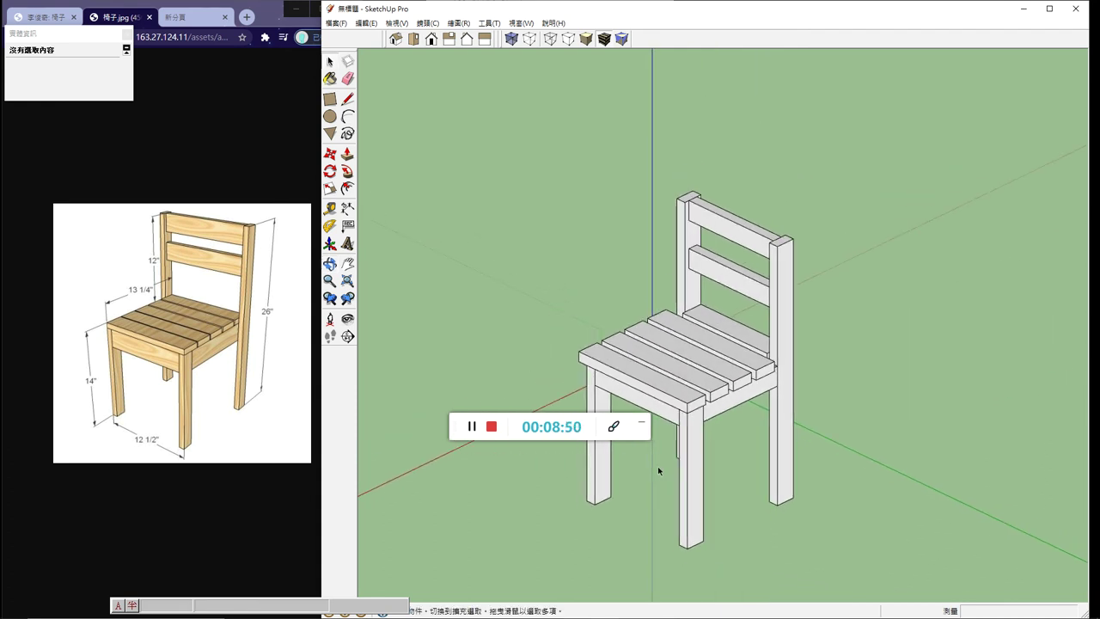